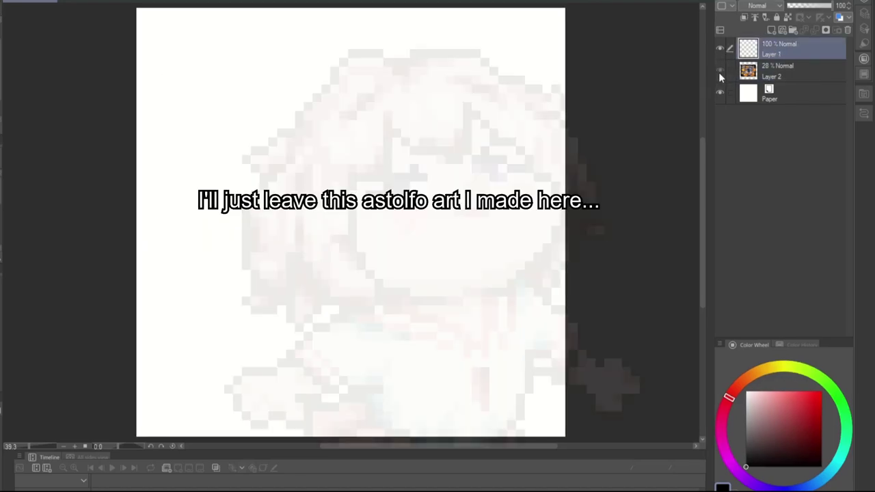
# Show Layer 2 and enlarge its reference picture until it covers the whole canvas
pyautogui.click(722, 69)
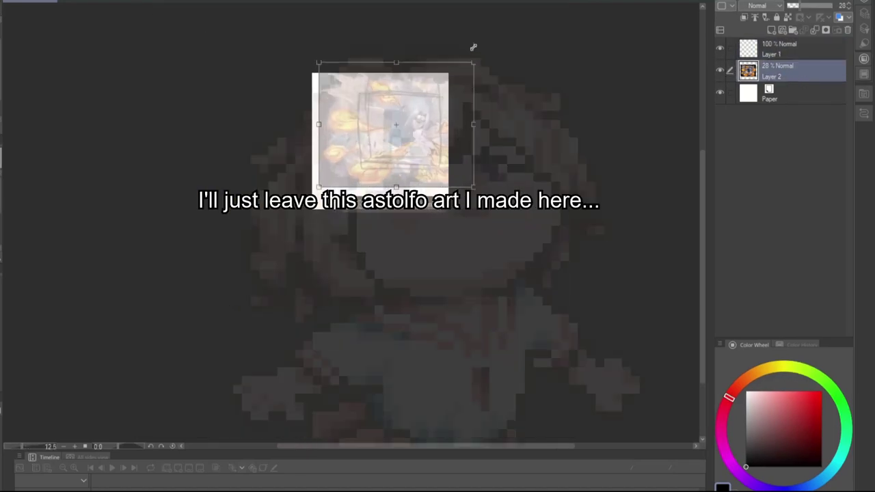
pyautogui.moveTo(473, 48); pyautogui.dragTo(479, 235)
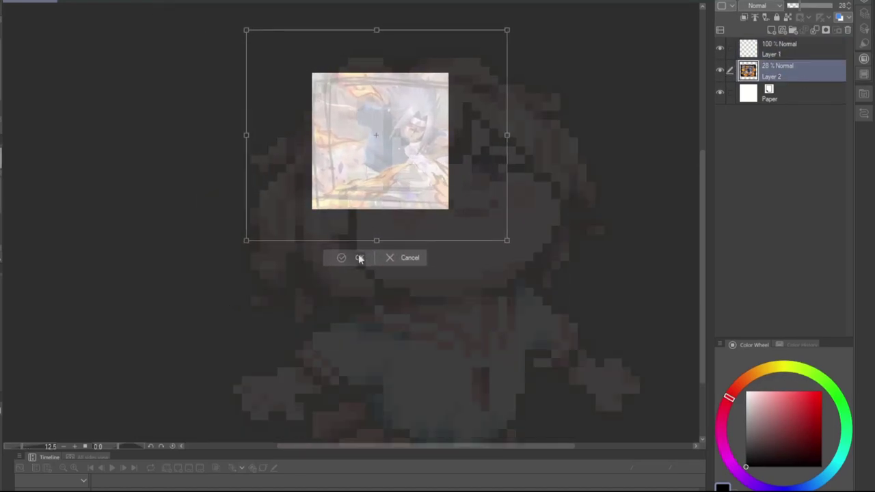
pyautogui.click(354, 243)
# On Layer 1, sketch a tilted blocky head with an elliptical top, a centre guide line and an angular jaw over the reference face
pyautogui.click(780, 48)
pyautogui.moveTo(431, 127); pyautogui.dragTo(403, 195)
pyautogui.moveTo(380, 123); pyautogui.dragTo(419, 201)
pyautogui.moveTo(464, 140); pyautogui.dragTo(419, 204)
pyautogui.moveTo(397, 117); pyautogui.dragTo(404, 120)
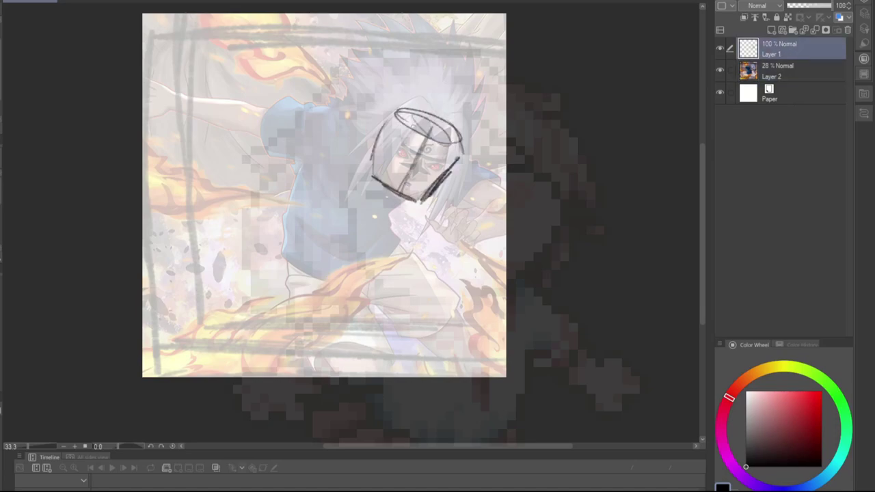
# Sketch a dark star-shaped shadow over the nose bridge in the middle of the face
pyautogui.scroll(1, 410, 167)
pyautogui.moveTo(419, 173)
pyautogui.mouseDown()
pyautogui.moveTo(412, 166)
pyautogui.moveTo(432, 168)
pyautogui.mouseUp()
pyautogui.hotkey('ctrl', 'z')
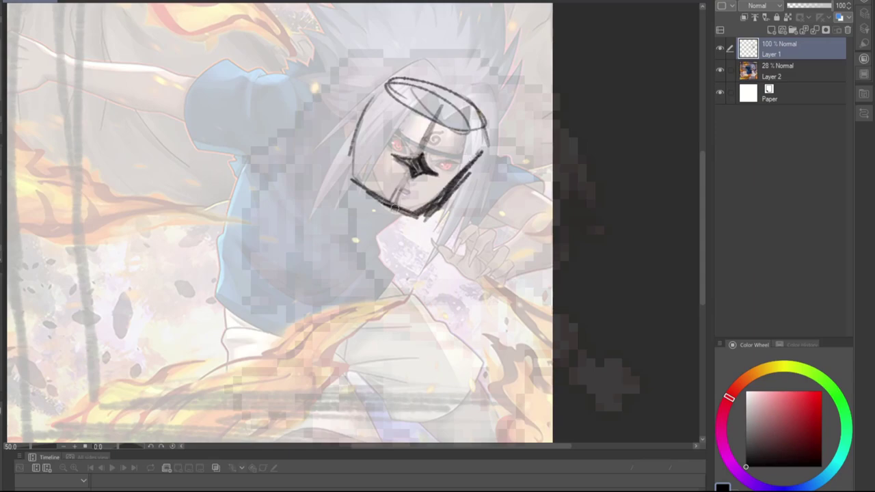
# Sketch the headband across the forehead with its upper and lower edges and shaded sides
pyautogui.moveTo(356, 147)
pyautogui.mouseDown()
pyautogui.moveTo(376, 191)
pyautogui.moveTo(457, 94)
pyautogui.mouseUp()
pyautogui.moveTo(391, 135); pyautogui.dragTo(459, 158)
pyautogui.moveTo(403, 108); pyautogui.dragTo(388, 134)
pyautogui.moveTo(375, 96); pyautogui.dragTo(398, 134)
pyautogui.moveTo(458, 161); pyautogui.dragTo(488, 136)
# Draw the eyes on both sides of the nose shadow and add a small open mouth below
pyautogui.scroll(2, 404, 157)
pyautogui.moveTo(446, 170)
pyautogui.mouseDown()
pyautogui.moveTo(470, 189)
pyautogui.moveTo(446, 162)
pyautogui.moveTo(460, 169)
pyautogui.mouseUp()
pyautogui.moveTo(390, 140)
pyautogui.mouseDown()
pyautogui.moveTo(365, 134)
pyautogui.moveTo(341, 102)
pyautogui.moveTo(384, 128)
pyautogui.mouseUp()
pyautogui.scroll(-2, 453, 118)
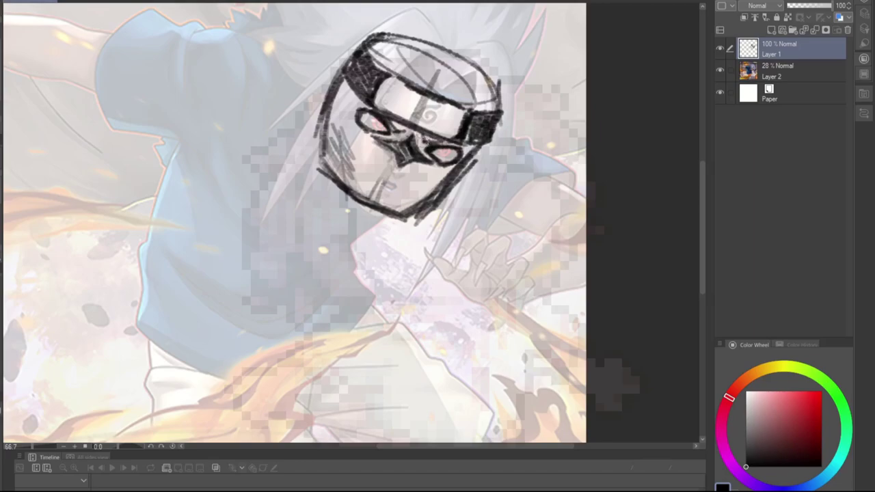
pyautogui.scroll(-2, 451, 151)
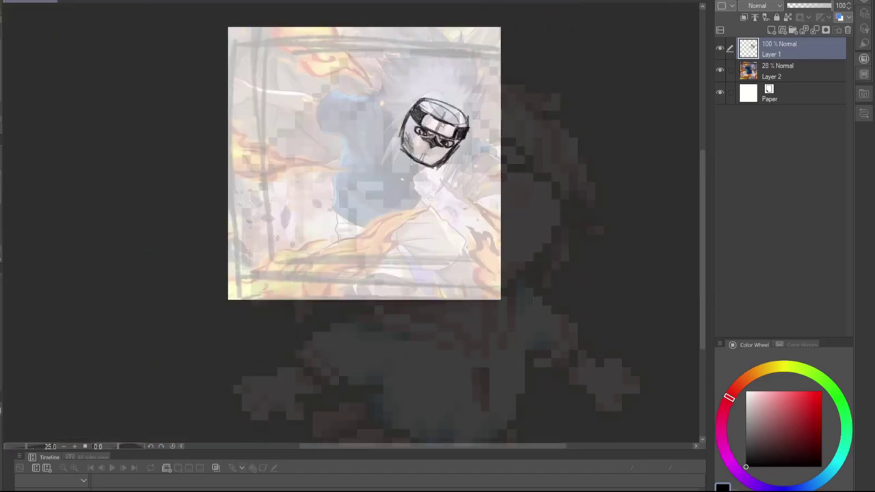
pyautogui.scroll(4, 447, 129)
pyautogui.scroll(-4, 471, 130)
pyautogui.scroll(1, 479, 175)
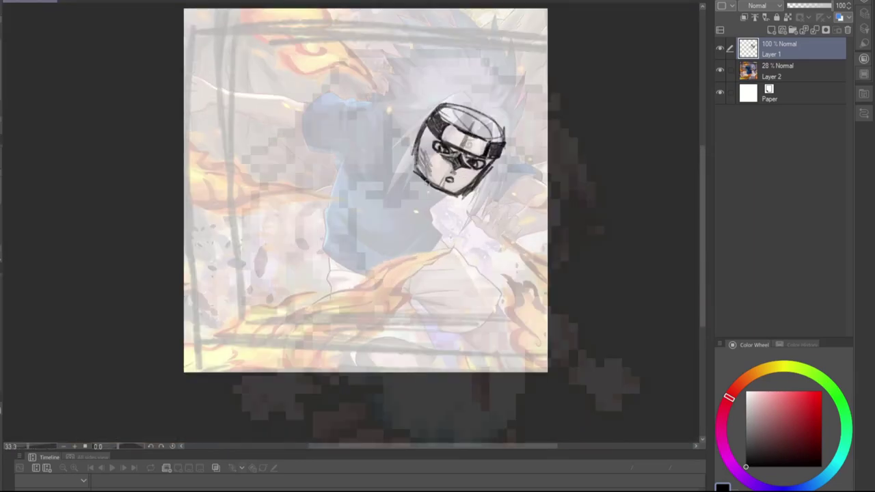
# Sketch the pointed hair strands framing the face and the tall spiky hair above the headband
pyautogui.moveTo(447, 108)
pyautogui.mouseDown()
pyautogui.moveTo(391, 199)
pyautogui.moveTo(382, 160)
pyautogui.mouseUp()
pyautogui.moveTo(478, 117); pyautogui.dragTo(497, 176)
pyautogui.moveTo(492, 137); pyautogui.dragTo(462, 225)
pyautogui.moveTo(502, 188)
pyautogui.mouseDown()
pyautogui.moveTo(508, 111)
pyautogui.moveTo(390, 130)
pyautogui.moveTo(386, 51)
pyautogui.moveTo(444, 14)
pyautogui.mouseUp()
pyautogui.moveTo(509, 102)
pyautogui.mouseDown()
pyautogui.moveTo(465, 43)
pyautogui.moveTo(458, 80)
pyautogui.mouseUp()
pyautogui.moveTo(432, 82); pyautogui.dragTo(419, 115)
pyautogui.moveTo(530, 41); pyautogui.dragTo(520, 108)
pyautogui.moveTo(516, 19); pyautogui.dragTo(487, 59)
# Refine the inside of both eyes with dark pupils following the reference
pyautogui.scroll(5, 475, 171)
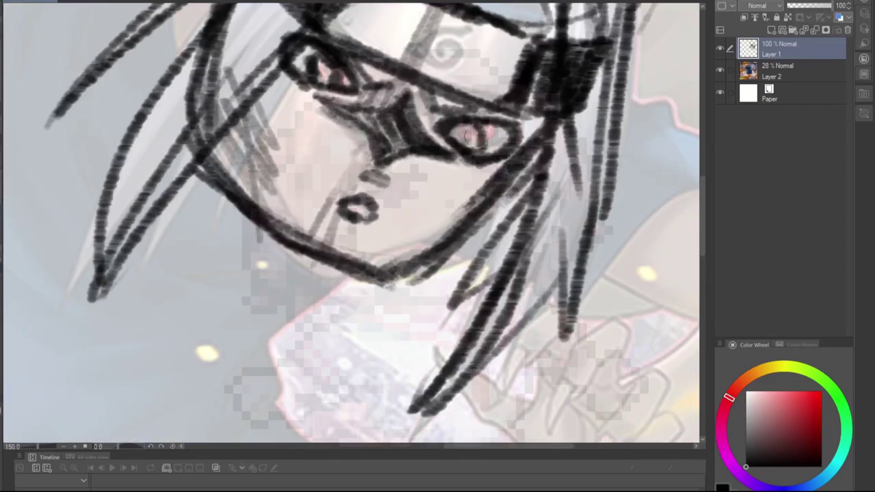
pyautogui.scroll(1, 338, 74)
pyautogui.scroll(1, 388, 77)
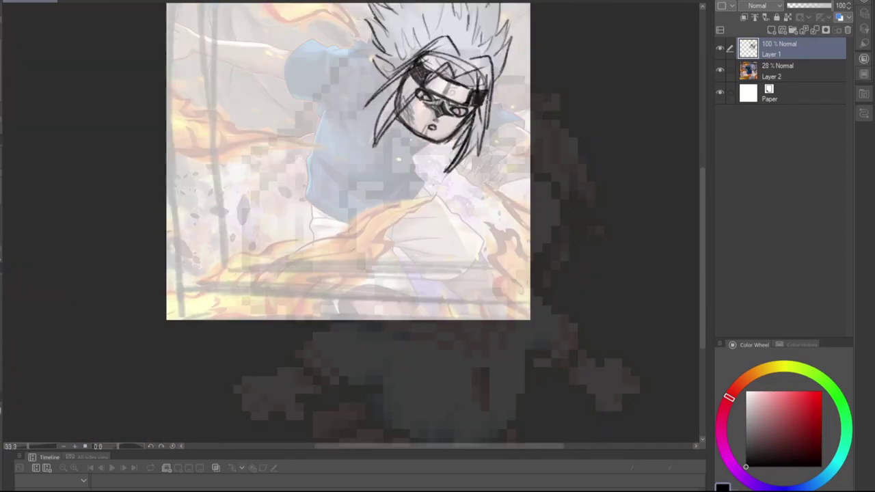
pyautogui.scroll(-1, 408, 89)
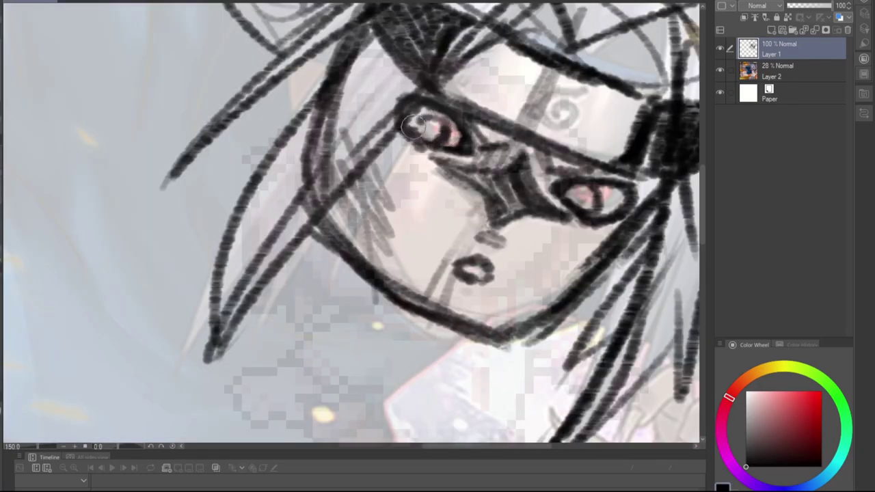
# Sketch the torso outline, the blocky outstretched arm and the bent arm beside the face
pyautogui.scroll(-3, 405, 89)
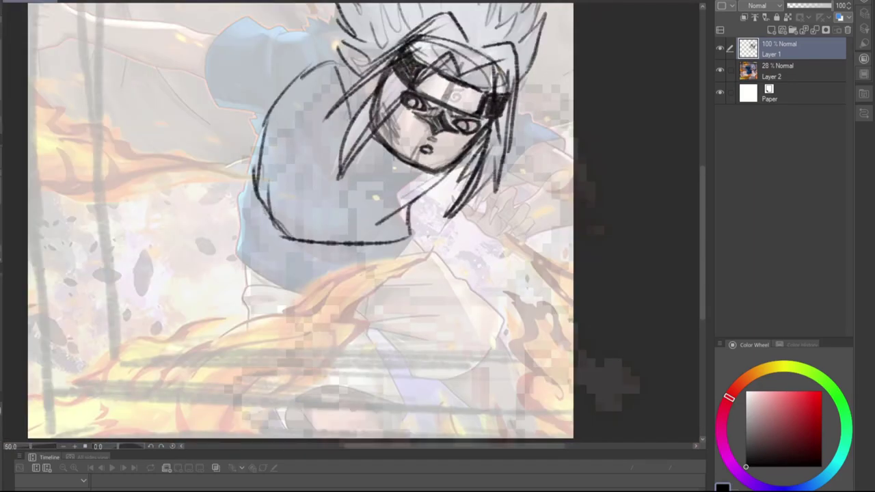
pyautogui.scroll(-1, 259, 44)
pyautogui.moveTo(259, 45)
pyautogui.mouseDown()
pyautogui.moveTo(241, 94)
pyautogui.moveTo(328, 109)
pyautogui.moveTo(342, 74)
pyautogui.mouseUp()
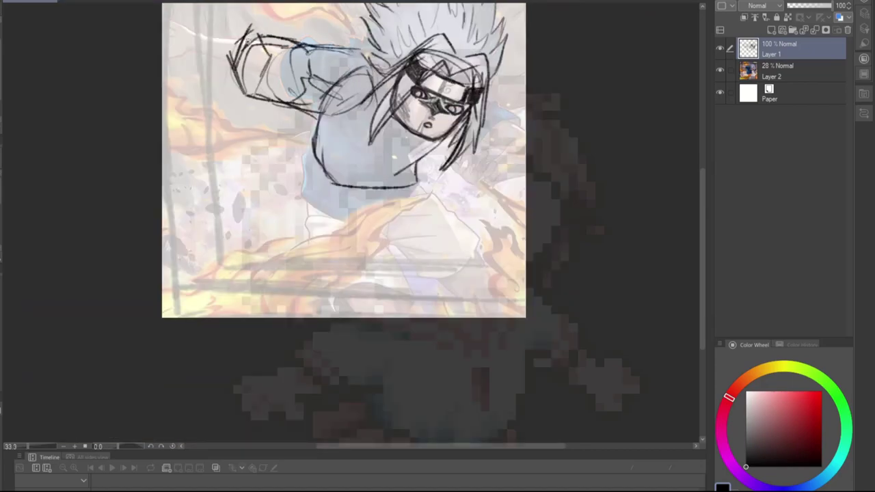
pyautogui.hotkey('ctrl', 'z')
pyautogui.moveTo(258, 36); pyautogui.dragTo(239, 68)
pyautogui.moveTo(450, 145); pyautogui.dragTo(499, 201)
pyautogui.moveTo(478, 140); pyautogui.dragTo(523, 95)
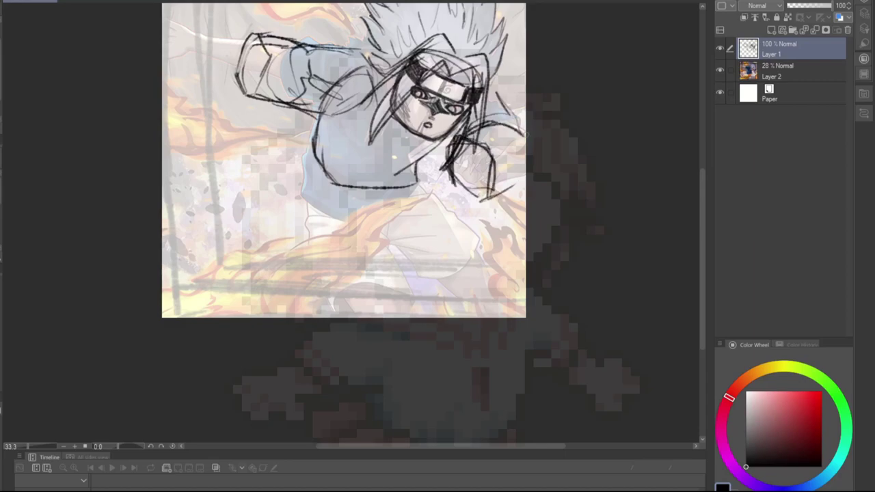
# Sketch the two blocky legs below the torso, with rounded lower ends and cross guide marks
pyautogui.scroll(-1, 533, 133)
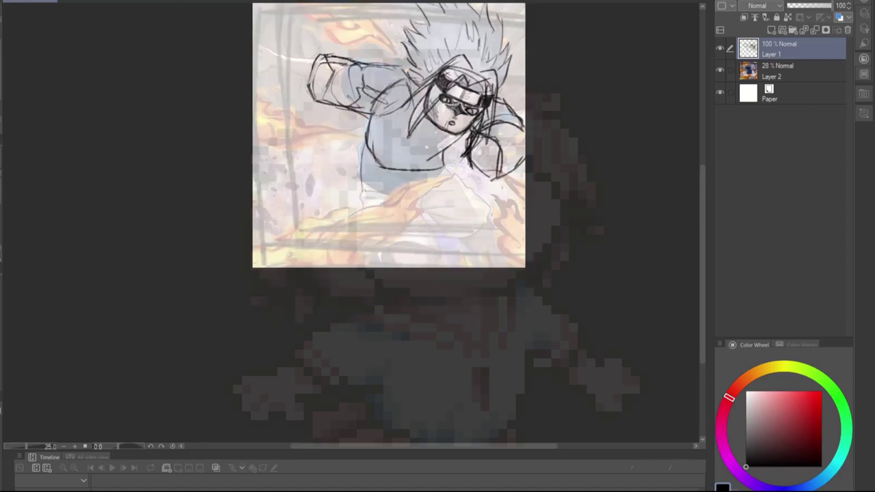
pyautogui.moveTo(362, 152); pyautogui.dragTo(373, 227)
pyautogui.moveTo(374, 228); pyautogui.dragTo(422, 228)
pyautogui.moveTo(417, 170); pyautogui.dragTo(422, 221)
pyautogui.moveTo(365, 200); pyautogui.dragTo(410, 247)
pyautogui.moveTo(377, 239); pyautogui.dragTo(434, 233)
pyautogui.moveTo(479, 159); pyautogui.dragTo(444, 232)
pyautogui.moveTo(440, 205); pyautogui.dragTo(488, 220)
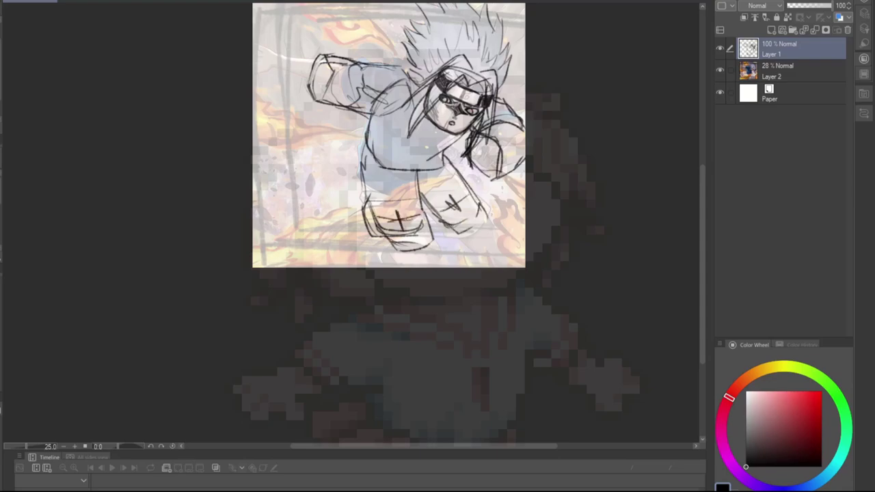
# Sketch the jagged background lines above the outstretched arm and along the canvas's upper-left edge
pyautogui.moveTo(389, 137); pyautogui.dragTo(367, 161)
pyautogui.moveTo(293, 28); pyautogui.dragTo(327, 61)
pyautogui.moveTo(287, 65); pyautogui.dragTo(257, 131)
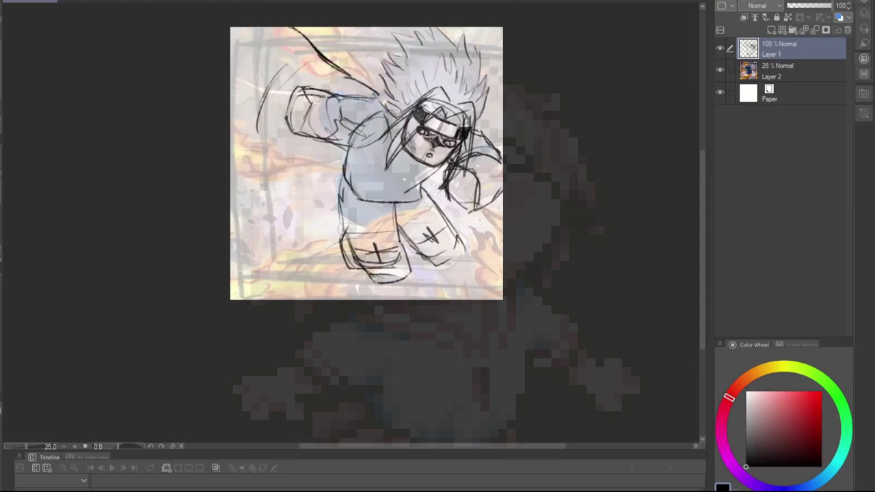
pyautogui.moveTo(254, 27); pyautogui.dragTo(260, 37)
pyautogui.moveTo(273, 83); pyautogui.dragTo(253, 86)
pyautogui.moveTo(272, 74); pyautogui.dragTo(258, 120)
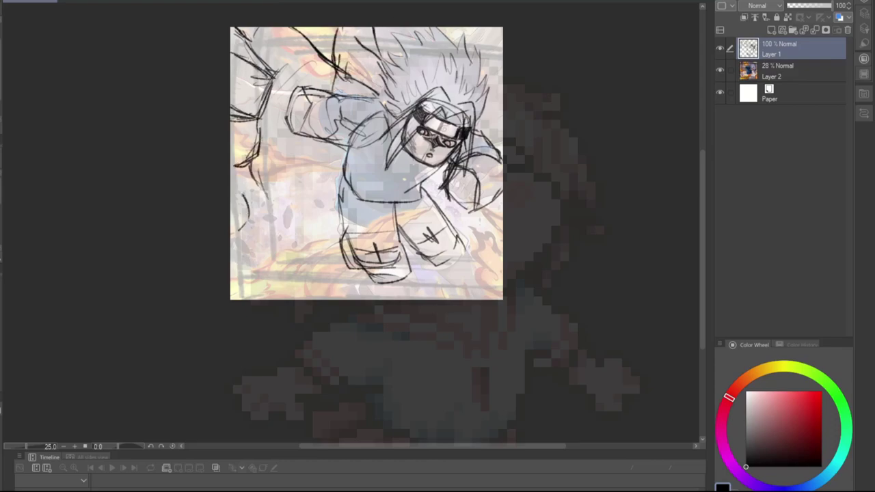
# Extend the background outlines down the canvas's left side and add a branching ridge line between them and the torso
pyautogui.moveTo(232, 168); pyautogui.dragTo(260, 181)
pyautogui.moveTo(264, 185); pyautogui.dragTo(250, 212)
pyautogui.moveTo(301, 154); pyautogui.dragTo(262, 212)
pyautogui.moveTo(317, 144); pyautogui.dragTo(288, 207)
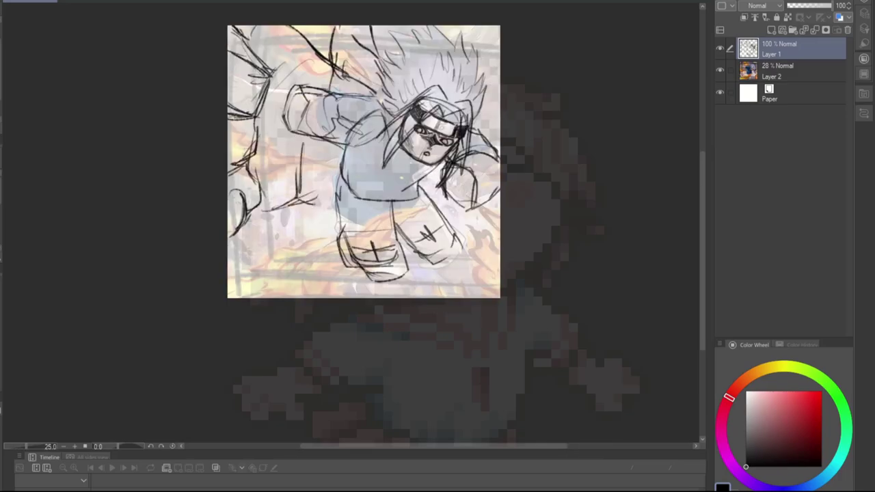
pyautogui.hotkey('ctrl', '-')
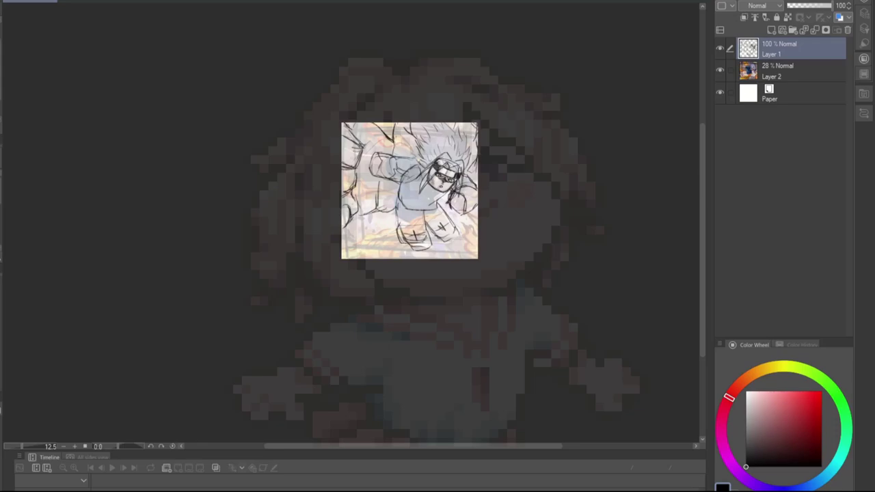
pyautogui.hotkey('ctrl', '+')
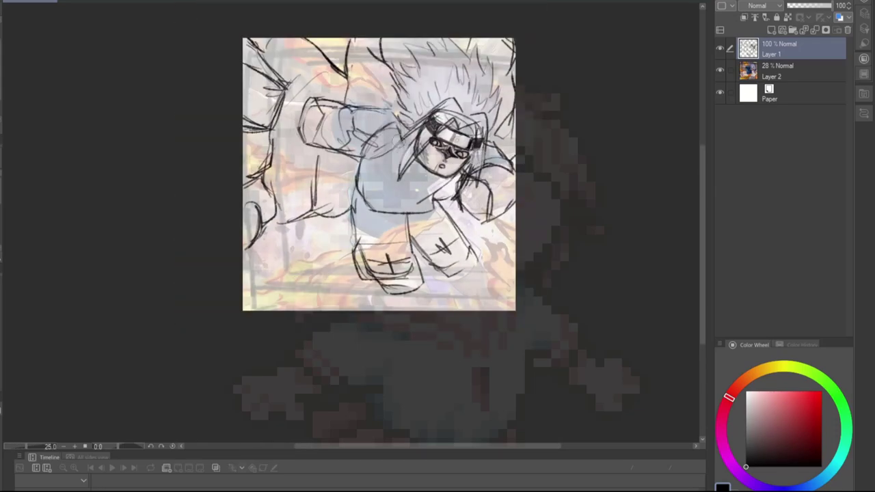
pyautogui.hotkey('ctrl', '-')
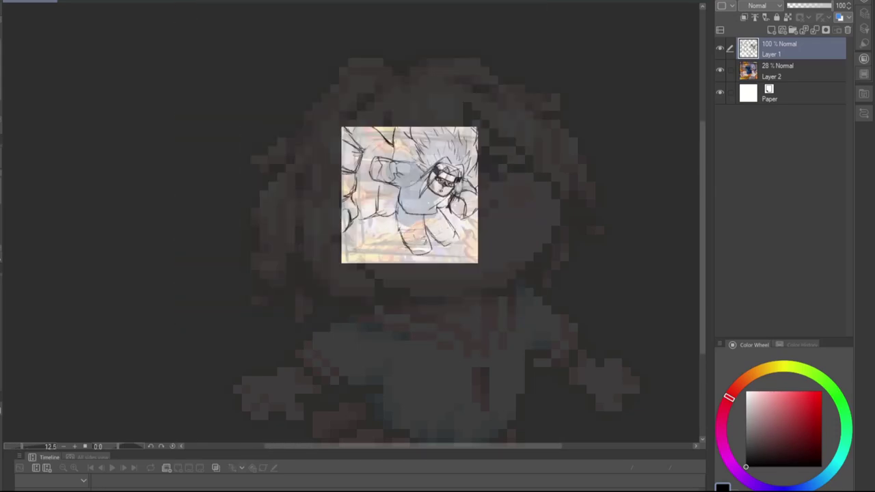
# Sketch flames sweeping from the lower-left corner of the canvas across the character's legs
pyautogui.scroll(3, 461, 220)
pyautogui.moveTo(308, 236); pyautogui.dragTo(328, 332)
pyautogui.moveTo(451, 260); pyautogui.dragTo(444, 362)
pyautogui.moveTo(489, 294); pyautogui.dragTo(520, 362)
pyautogui.moveTo(294, 244)
pyautogui.mouseDown()
pyautogui.moveTo(200, 328)
pyautogui.moveTo(176, 301)
pyautogui.mouseUp()
pyautogui.moveTo(233, 318); pyautogui.dragTo(177, 365)
pyautogui.moveTo(221, 275); pyautogui.dragTo(171, 341)
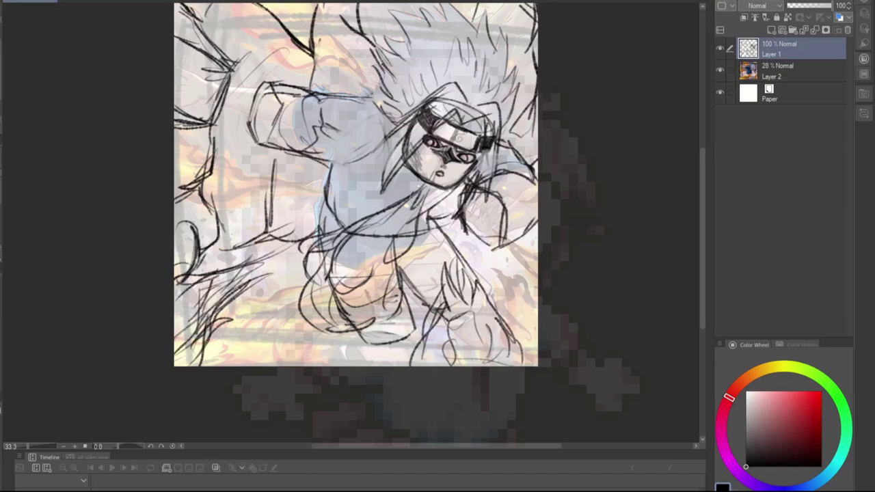
# Build up the rounded flame outlines around both legs and clean up the torso and sleeve lines
pyautogui.moveTo(301, 256); pyautogui.dragTo(380, 324)
pyautogui.moveTo(314, 301)
pyautogui.mouseDown()
pyautogui.moveTo(413, 212)
pyautogui.moveTo(410, 298)
pyautogui.moveTo(458, 325)
pyautogui.mouseUp()
pyautogui.moveTo(431, 287); pyautogui.dragTo(479, 321)
pyautogui.moveTo(444, 267); pyautogui.dragTo(452, 318)
pyautogui.moveTo(355, 185); pyautogui.dragTo(341, 245)
# Hide the Layer 2 reference picture so only the sketch is shown
pyautogui.click(720, 69)
pyautogui.scroll(-1, 341, 245)
pyautogui.scroll(1, 366, 259)
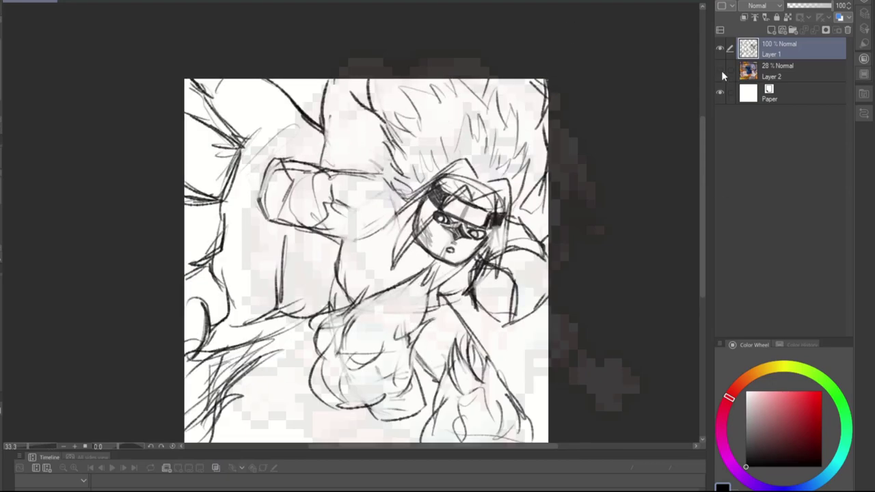
# Redraw the sleeve opening on the outstretched arm as a bold curved line
pyautogui.moveTo(352, 182); pyautogui.dragTo(342, 236)
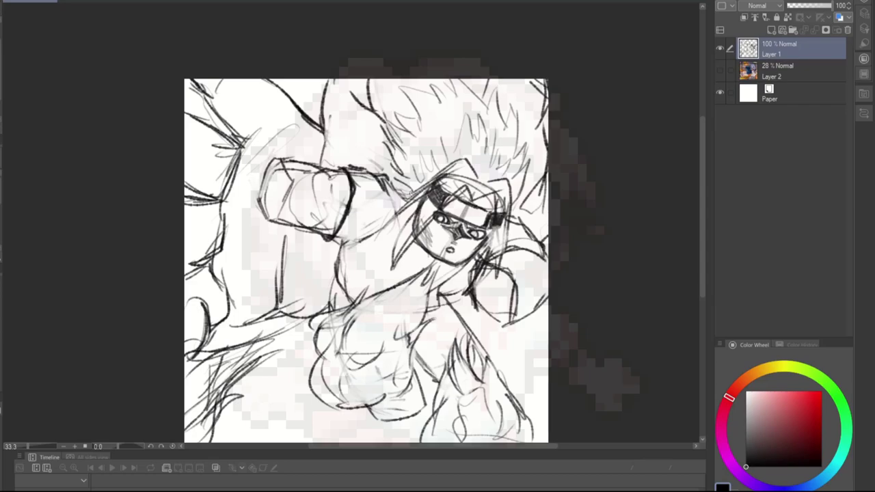
pyautogui.scroll(-1, 402, 187)
pyautogui.scroll(1, 334, 193)
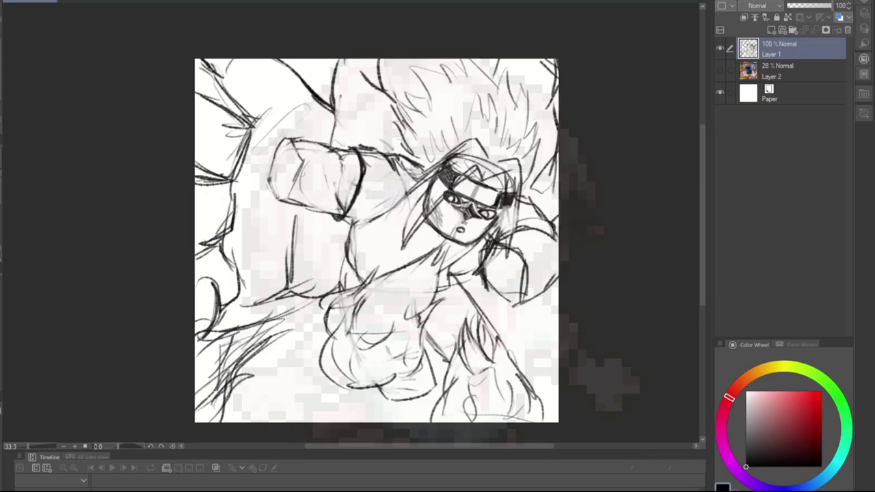
# Clean up the overlapping lines around the headband and head, and redraw the hair strands framing the face
pyautogui.scroll(1, 410, 178)
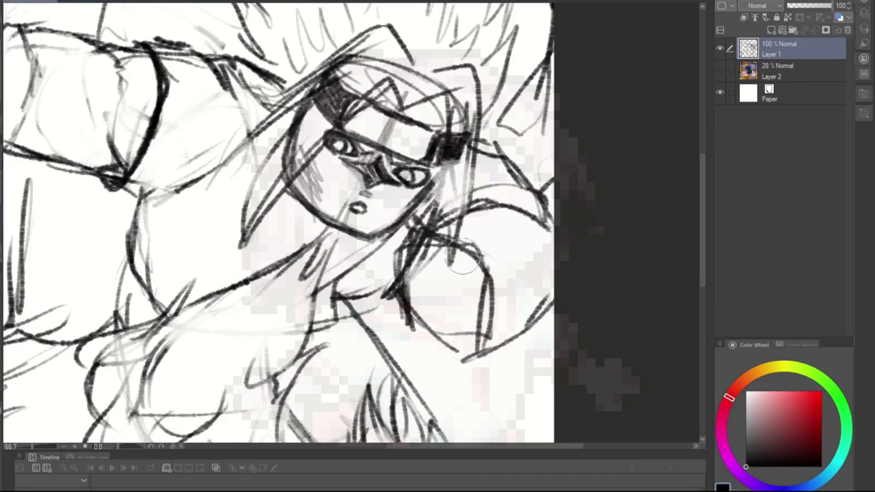
pyautogui.scroll(-2, 431, 118)
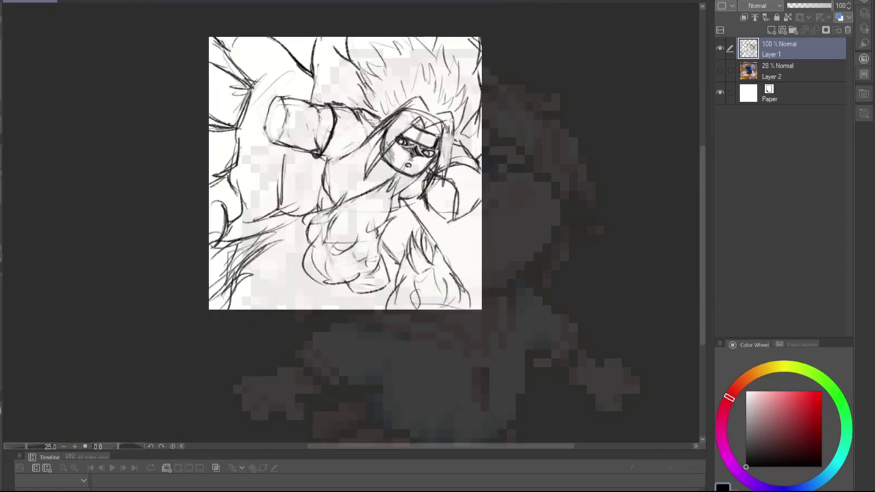
pyautogui.scroll(-1, 443, 116)
pyautogui.scroll(2, 421, 115)
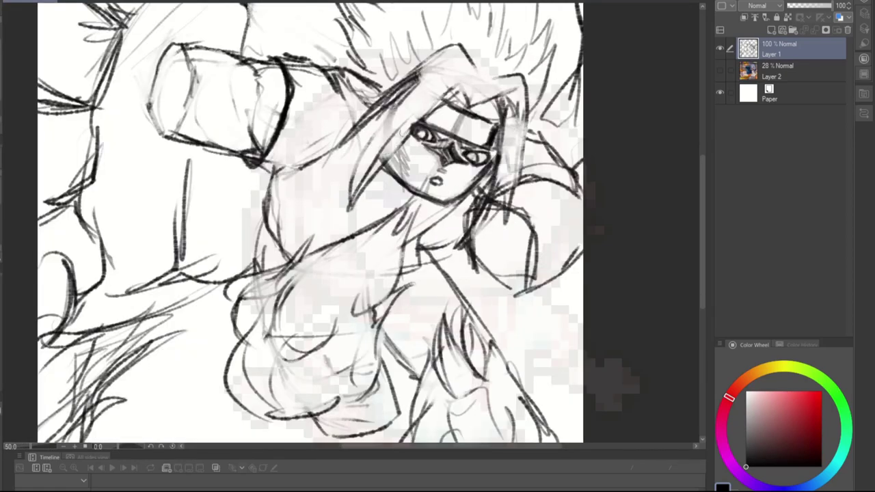
pyautogui.scroll(-1, 420, 114)
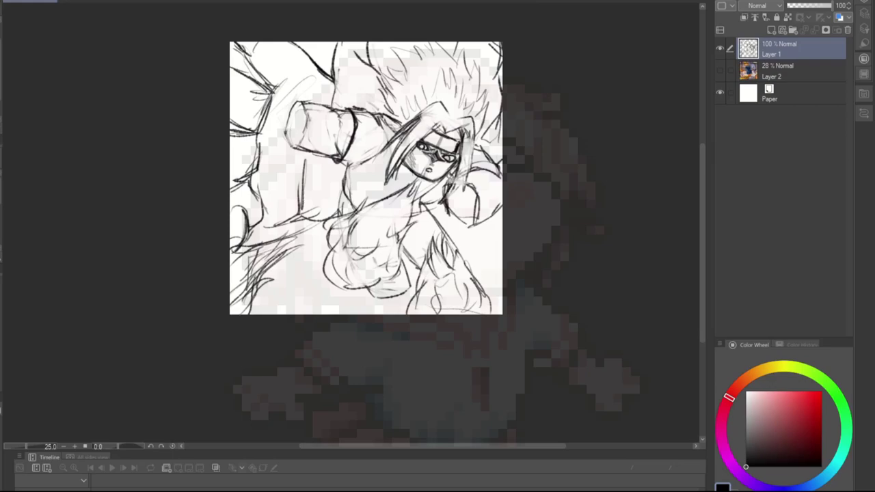
# Add folds at the waist and hatch shadows under the outstretched sleeve and along the torso's side
pyautogui.scroll(1, 313, 204)
pyautogui.moveTo(366, 293); pyautogui.dragTo(416, 229)
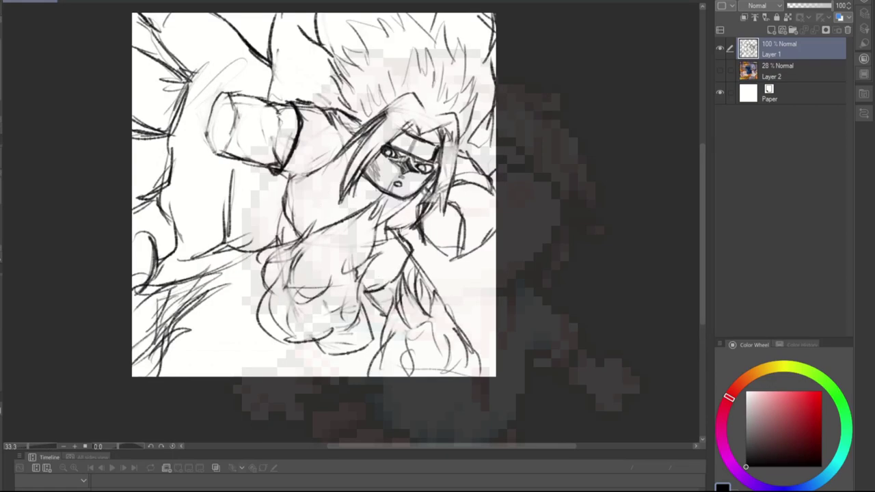
pyautogui.scroll(-1, 405, 231)
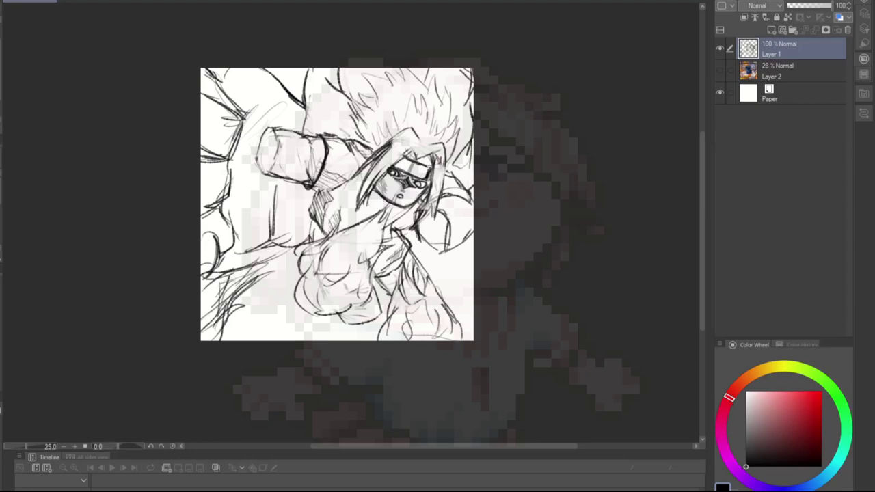
# Hatch shading over the bent arm and its shoulder beside the face
pyautogui.moveTo(433, 239); pyautogui.dragTo(436, 231)
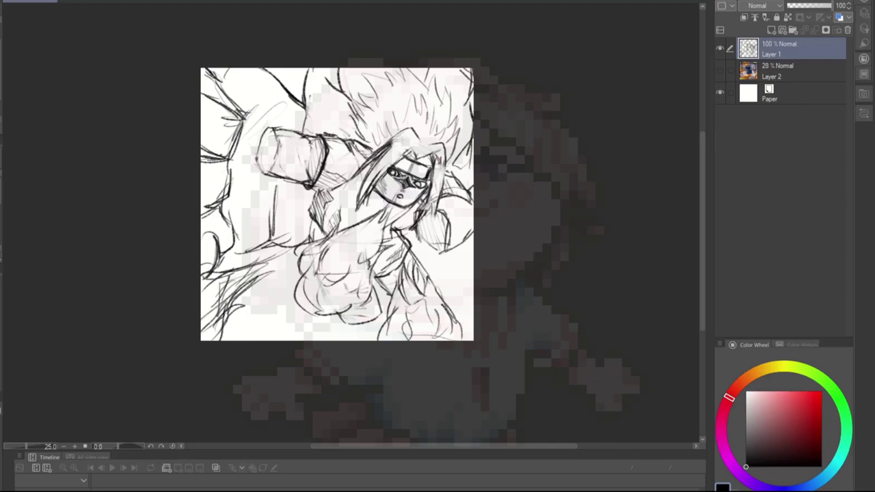
pyautogui.scroll(1, 449, 130)
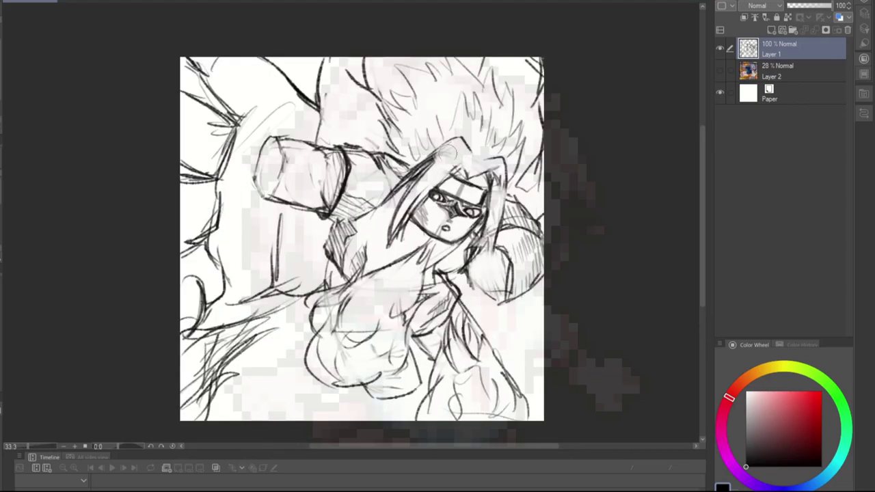
pyautogui.scroll(-3, 372, 178)
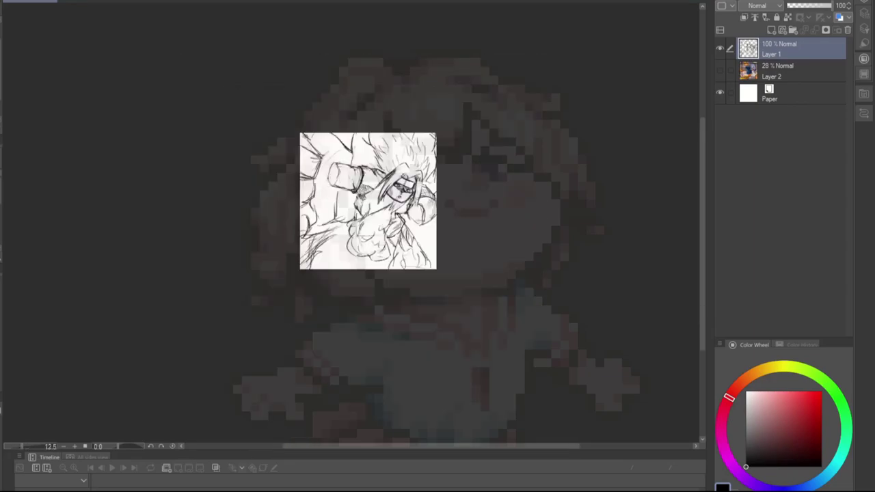
pyautogui.scroll(2, 418, 174)
pyautogui.scroll(1, 294, 87)
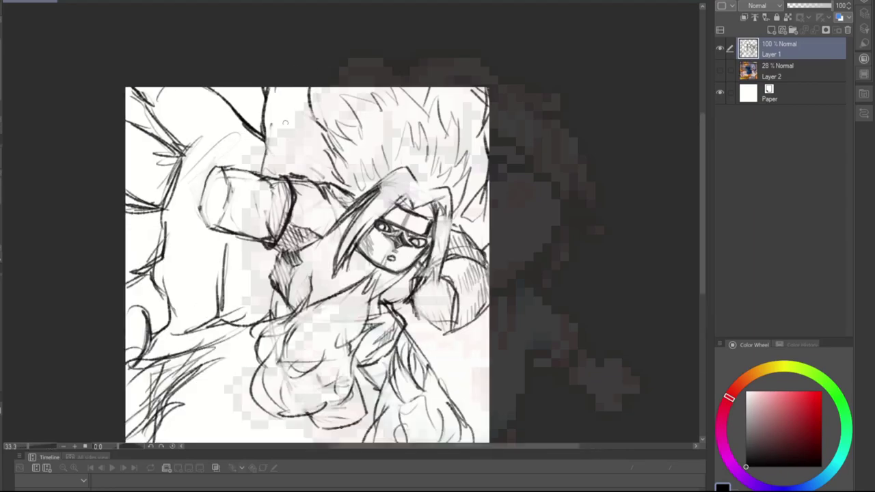
# Lower the sketch layer's opacity to 37% and add a new layer above it for the line art
pyautogui.click(805, 7)
pyautogui.click(771, 31)
pyautogui.moveTo(804, 7); pyautogui.dragTo(794, 6)
pyautogui.click(779, 49)
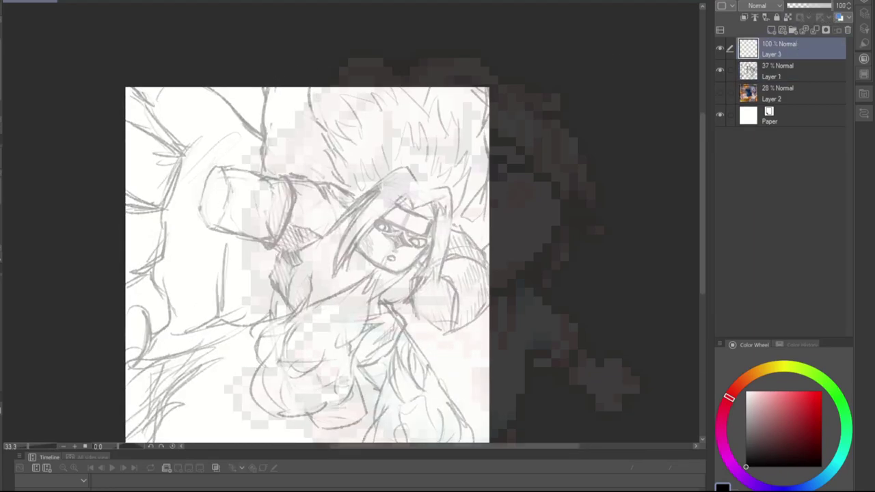
pyautogui.moveTo(196, 117); pyautogui.dragTo(201, 176)
pyautogui.scroll(2, 200, 176)
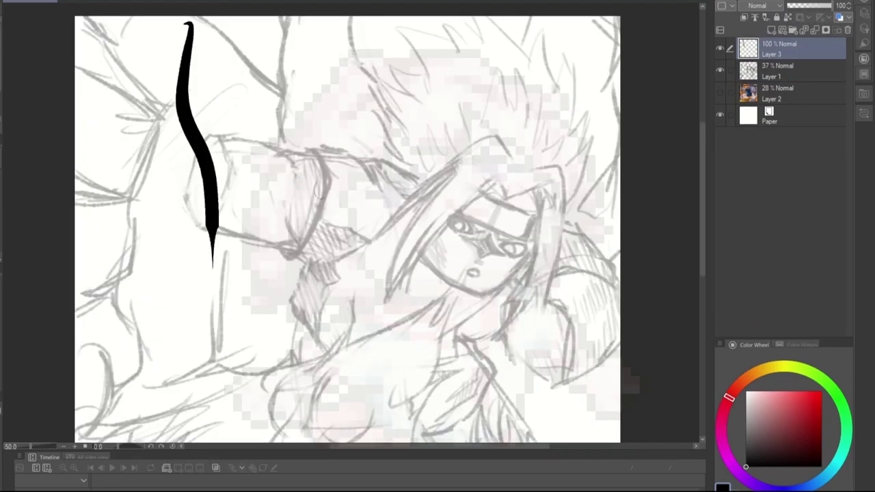
pyautogui.hotkey('ctrl', 'z')
# Ink the jawline and the outline of the headband over the faded sketch
pyautogui.scroll(2, 538, 244)
pyautogui.moveTo(315, 256)
pyautogui.mouseDown()
pyautogui.moveTo(416, 333)
pyautogui.moveTo(520, 266)
pyautogui.moveTo(540, 233)
pyautogui.moveTo(533, 172)
pyautogui.mouseUp()
pyautogui.moveTo(434, 136); pyautogui.dragTo(533, 171)
pyautogui.moveTo(496, 213)
pyautogui.mouseDown()
pyautogui.moveTo(387, 171)
pyautogui.moveTo(540, 230)
pyautogui.mouseUp()
pyautogui.moveTo(523, 167)
pyautogui.mouseDown()
pyautogui.moveTo(434, 134)
pyautogui.moveTo(314, 255)
pyautogui.mouseUp()
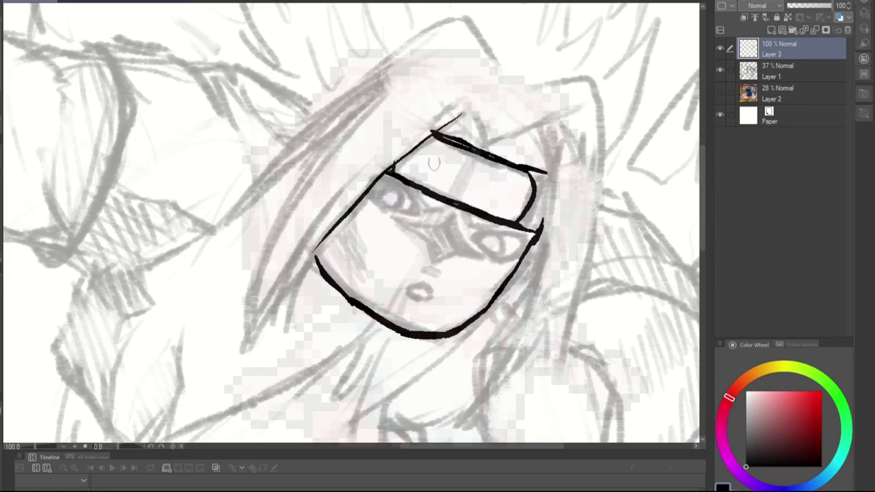
pyautogui.hotkey('ctrl', 'z')
# Ink the long pointed hair strands framing the face on the side of the outstretched arm, up to their peak
pyautogui.moveTo(458, 113); pyautogui.dragTo(273, 311)
pyautogui.moveTo(305, 267); pyautogui.dragTo(291, 375)
pyautogui.hotkey('ctrl', 'z')
pyautogui.moveTo(318, 241); pyautogui.dragTo(295, 378)
pyautogui.moveTo(279, 297)
pyautogui.mouseDown()
pyautogui.moveTo(247, 372)
pyautogui.moveTo(410, 67)
pyautogui.mouseUp()
pyautogui.moveTo(204, 268)
pyautogui.mouseDown()
pyautogui.moveTo(413, 65)
pyautogui.moveTo(475, 17)
pyautogui.mouseUp()
pyautogui.moveTo(475, 17); pyautogui.dragTo(493, 54)
# Ink the hair strands on the bent-arm side of the face and the pointed fringe above the headband
pyautogui.moveTo(542, 84); pyautogui.dragTo(604, 68)
pyautogui.moveTo(604, 68); pyautogui.dragTo(548, 372)
pyautogui.moveTo(545, 314); pyautogui.dragTo(540, 379)
pyautogui.moveTo(540, 335); pyautogui.dragTo(478, 407)
pyautogui.moveTo(555, 136)
pyautogui.mouseDown()
pyautogui.moveTo(554, 176)
pyautogui.moveTo(448, 417)
pyautogui.mouseUp()
pyautogui.moveTo(533, 311); pyautogui.dragTo(456, 430)
pyautogui.moveTo(512, 350); pyautogui.dragTo(437, 418)
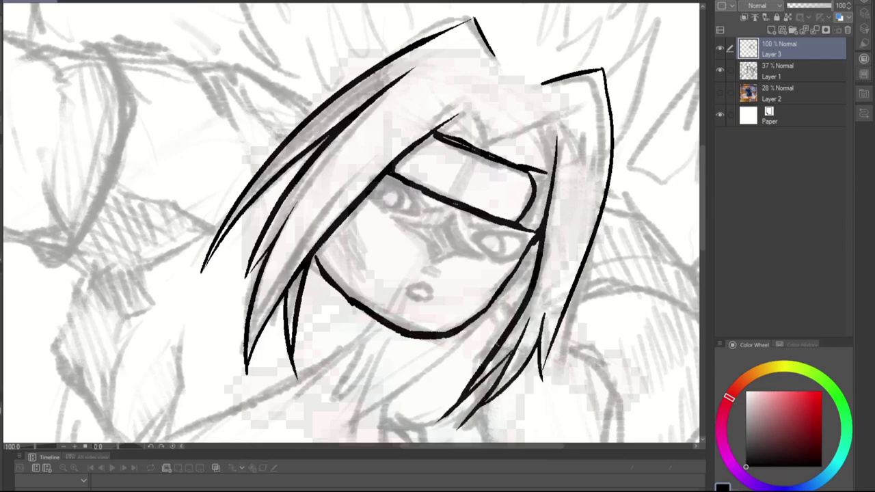
pyautogui.moveTo(494, 142); pyautogui.dragTo(559, 122)
pyautogui.moveTo(475, 92); pyautogui.dragTo(486, 140)
pyautogui.scroll(-3, 541, 114)
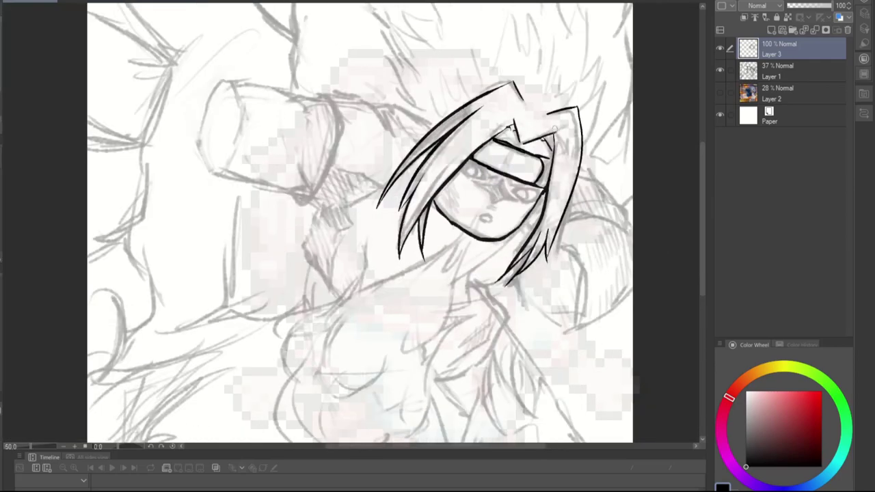
# Ink the star-shaped marking between the eyes with curved, pointed edges
pyautogui.scroll(5, 508, 187)
pyautogui.moveTo(451, 258)
pyautogui.mouseDown()
pyautogui.moveTo(542, 245)
pyautogui.moveTo(494, 159)
pyautogui.moveTo(395, 173)
pyautogui.mouseUp()
pyautogui.moveTo(448, 260)
pyautogui.mouseDown()
pyautogui.moveTo(437, 225)
pyautogui.moveTo(395, 172)
pyautogui.mouseUp()
pyautogui.scroll(-4, 590, 236)
pyautogui.scroll(6, 590, 236)
pyautogui.moveTo(477, 204); pyautogui.dragTo(561, 280)
pyautogui.moveTo(533, 253); pyautogui.dragTo(635, 258)
pyautogui.moveTo(581, 280); pyautogui.dragTo(674, 185)
pyautogui.moveTo(478, 205)
pyautogui.mouseDown()
pyautogui.moveTo(560, 137)
pyautogui.moveTo(673, 205)
pyautogui.mouseUp()
pyautogui.scroll(-4, 588, 191)
# Ink the outlines of both eyes beneath the headband
pyautogui.scroll(4, 588, 192)
pyautogui.moveTo(629, 188); pyautogui.dragTo(578, 257)
pyautogui.moveTo(602, 123); pyautogui.dragTo(533, 154)
pyautogui.scroll(-4, 535, 153)
pyautogui.scroll(4, 506, 137)
pyautogui.moveTo(527, 116); pyautogui.dragTo(478, 167)
pyautogui.moveTo(526, 150)
pyautogui.mouseDown()
pyautogui.moveTo(352, 107)
pyautogui.moveTo(320, 109)
pyautogui.mouseUp()
pyautogui.scroll(-4, 319, 109)
pyautogui.scroll(4, 444, 185)
pyautogui.moveTo(533, 157); pyautogui.dragTo(540, 246)
pyautogui.moveTo(410, 113); pyautogui.dragTo(520, 205)
pyautogui.moveTo(478, 137)
pyautogui.mouseDown()
pyautogui.moveTo(376, 184)
pyautogui.moveTo(383, 233)
pyautogui.mouseUp()
pyautogui.scroll(-4, 377, 184)
# Refine the lids and irises of the eyes and add short hatching beneath the headband between them
pyautogui.scroll(3, 513, 184)
pyautogui.moveTo(458, 184); pyautogui.dragTo(510, 182)
pyautogui.hotkey('ctrl', 'z')
pyautogui.moveTo(455, 191); pyautogui.dragTo(502, 183)
pyautogui.moveTo(540, 233); pyautogui.dragTo(530, 211)
pyautogui.moveTo(458, 198)
pyautogui.mouseDown()
pyautogui.moveTo(472, 174)
pyautogui.moveTo(498, 179)
pyautogui.mouseUp()
pyautogui.moveTo(540, 236)
pyautogui.mouseDown()
pyautogui.moveTo(523, 203)
pyautogui.moveTo(530, 217)
pyautogui.mouseUp()
pyautogui.moveTo(525, 213); pyautogui.dragTo(517, 188)
pyautogui.scroll(-4, 533, 218)
pyautogui.scroll(5, 430, 185)
pyautogui.moveTo(410, 235); pyautogui.dragTo(438, 171)
pyautogui.moveTo(451, 225); pyautogui.dragTo(478, 211)
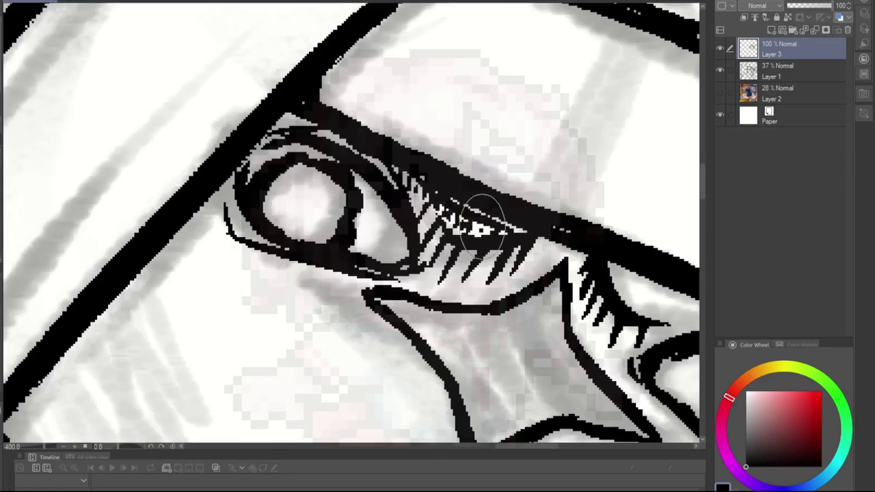
# Ink the small mouth and the short nose lines below the star-shaped marking
pyautogui.scroll(-3, 579, 262)
pyautogui.scroll(-5, 579, 262)
pyautogui.scroll(5, 584, 260)
pyautogui.scroll(-5, 584, 259)
pyautogui.scroll(3, 602, 186)
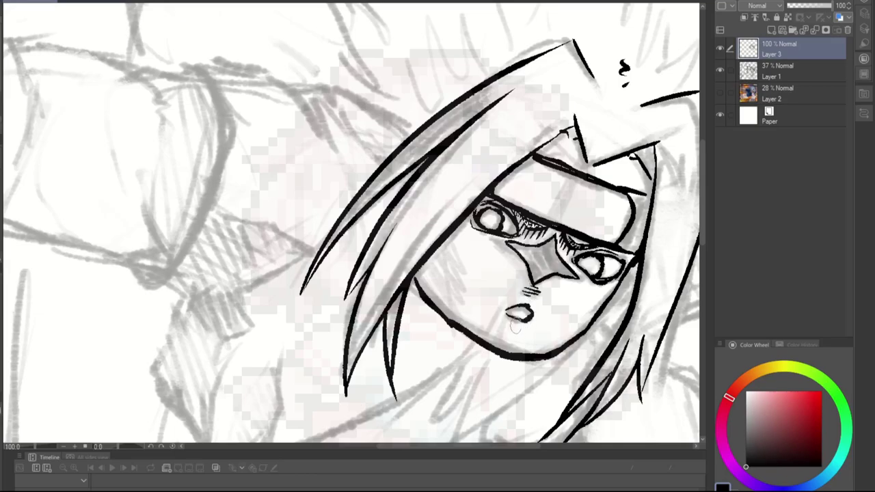
pyautogui.scroll(-3, 510, 330)
pyautogui.scroll(3, 491, 301)
# Ink the jagged outer edge of the spiky hair above the outstretched arm, with its first inner strands
pyautogui.scroll(-1, 605, 263)
pyautogui.moveTo(605, 263); pyautogui.dragTo(540, 171)
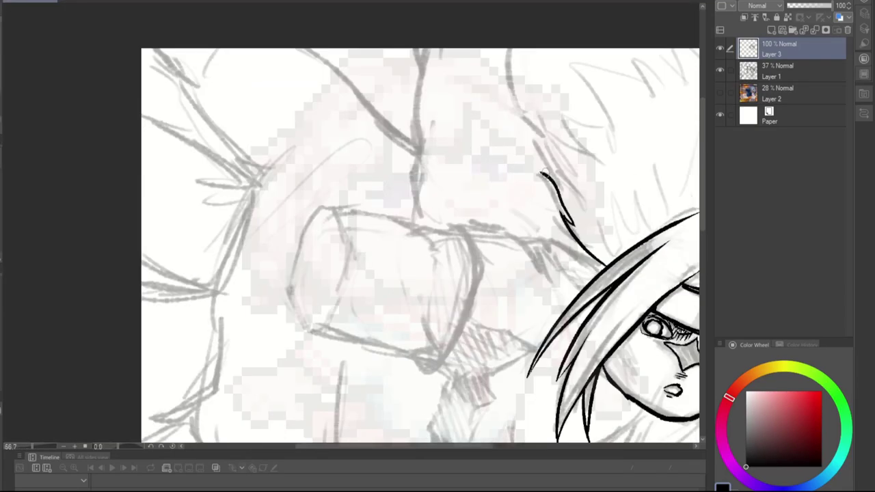
pyautogui.moveTo(540, 141); pyautogui.dragTo(509, 49)
pyautogui.moveTo(571, 68); pyautogui.dragTo(605, 130)
pyautogui.moveTo(674, 62); pyautogui.dragTo(643, 108)
pyautogui.moveTo(560, 141); pyautogui.dragTo(587, 202)
pyautogui.scroll(-1, 587, 202)
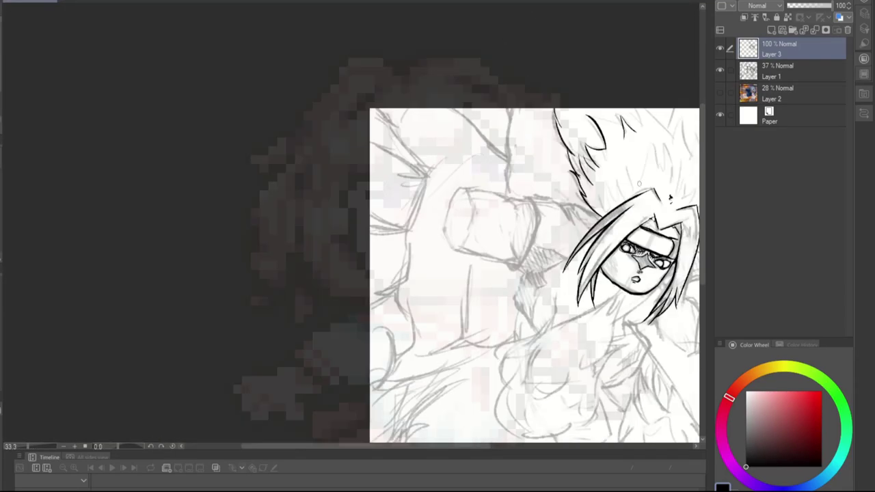
# Ink short pointed strands through the inside of the spiky hair
pyautogui.scroll(1, 589, 243)
pyautogui.moveTo(588, 243)
pyautogui.mouseDown()
pyautogui.moveTo(612, 176)
pyautogui.moveTo(543, 249)
pyautogui.mouseUp()
pyautogui.moveTo(557, 169); pyautogui.dragTo(541, 233)
pyautogui.moveTo(534, 167); pyautogui.dragTo(528, 210)
pyautogui.moveTo(491, 168); pyautogui.dragTo(534, 122)
pyautogui.moveTo(429, 236)
pyautogui.mouseDown()
pyautogui.moveTo(448, 206)
pyautogui.moveTo(446, 158)
pyautogui.mouseUp()
pyautogui.moveTo(400, 265); pyautogui.dragTo(386, 224)
pyautogui.moveTo(431, 267); pyautogui.dragTo(384, 218)
# Ink the spiky hair's outer edge above the bent arm and fill in the remaining upper strands
pyautogui.scroll(-1, 441, 243)
pyautogui.moveTo(580, 317); pyautogui.dragTo(647, 240)
pyautogui.moveTo(596, 168); pyautogui.dragTo(602, 209)
pyautogui.moveTo(600, 106); pyautogui.dragTo(592, 180)
pyautogui.moveTo(478, 106)
pyautogui.mouseDown()
pyautogui.moveTo(511, 157)
pyautogui.moveTo(479, 142)
pyautogui.mouseUp()
pyautogui.moveTo(536, 123); pyautogui.dragTo(533, 175)
pyautogui.moveTo(555, 160); pyautogui.dragTo(556, 204)
pyautogui.scroll(-3, 532, 102)
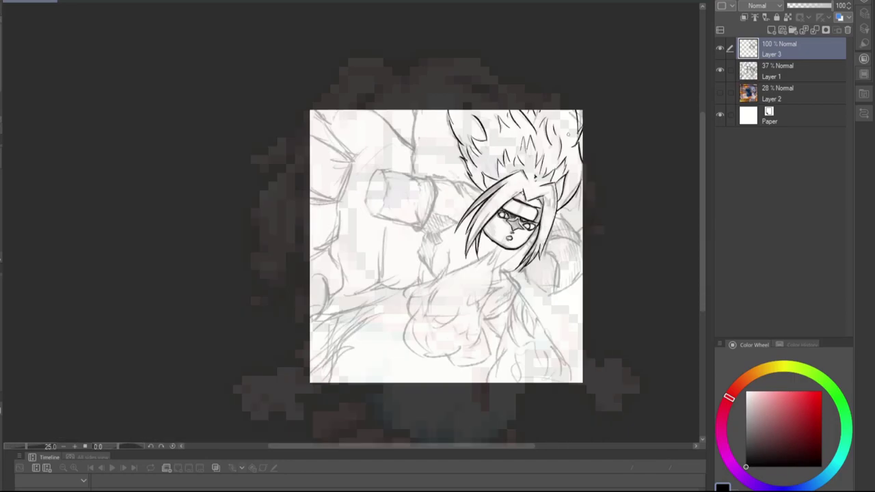
pyautogui.scroll(3, 531, 116)
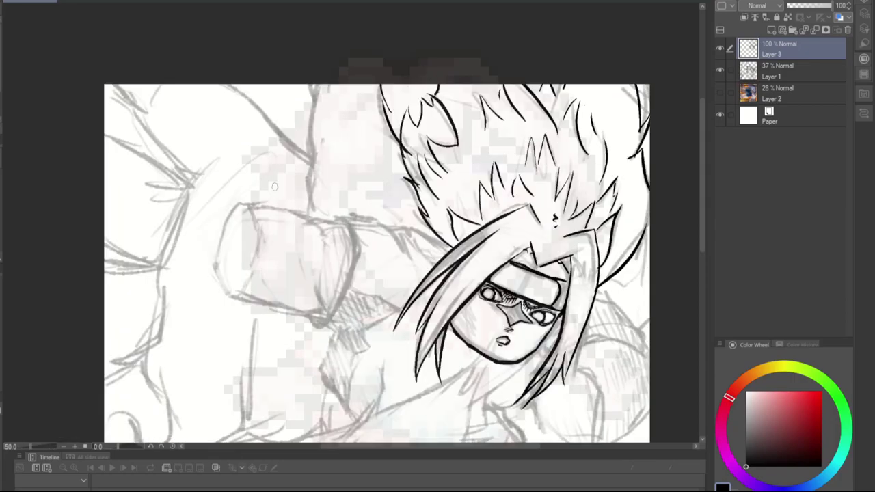
# Ink the outstretched arm's sleeve and opening, the torso's side, and the rounded outline of the bent arm
pyautogui.scroll(-3, 555, 218)
pyautogui.scroll(4, 553, 164)
pyautogui.scroll(-1, 553, 161)
pyautogui.scroll(-3, 553, 161)
pyautogui.scroll(4, 553, 162)
pyautogui.moveTo(333, 260)
pyautogui.mouseDown()
pyautogui.moveTo(386, 117)
pyautogui.moveTo(367, 120)
pyautogui.mouseUp()
pyautogui.moveTo(451, 169)
pyautogui.mouseDown()
pyautogui.moveTo(432, 134)
pyautogui.moveTo(514, 165)
pyautogui.mouseUp()
pyautogui.moveTo(339, 263)
pyautogui.mouseDown()
pyautogui.moveTo(384, 275)
pyautogui.moveTo(450, 242)
pyautogui.mouseUp()
pyautogui.moveTo(366, 272); pyautogui.dragTo(392, 395)
pyautogui.moveTo(381, 332); pyautogui.dragTo(394, 395)
pyautogui.scroll(-2, 408, 293)
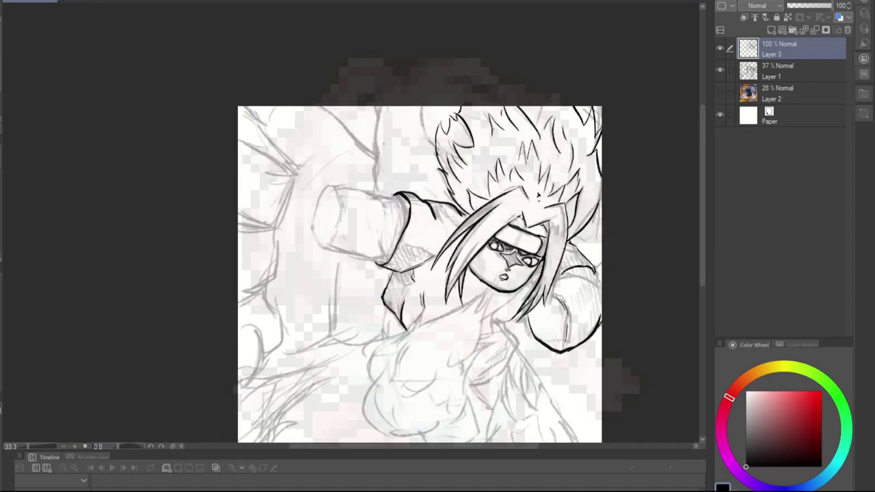
# Ink the bent arm's shoulder and sleeve edge beside the hair, and add fold lines on the torso
pyautogui.scroll(4, 570, 271)
pyautogui.scroll(-2, 570, 270)
pyautogui.scroll(2, 570, 271)
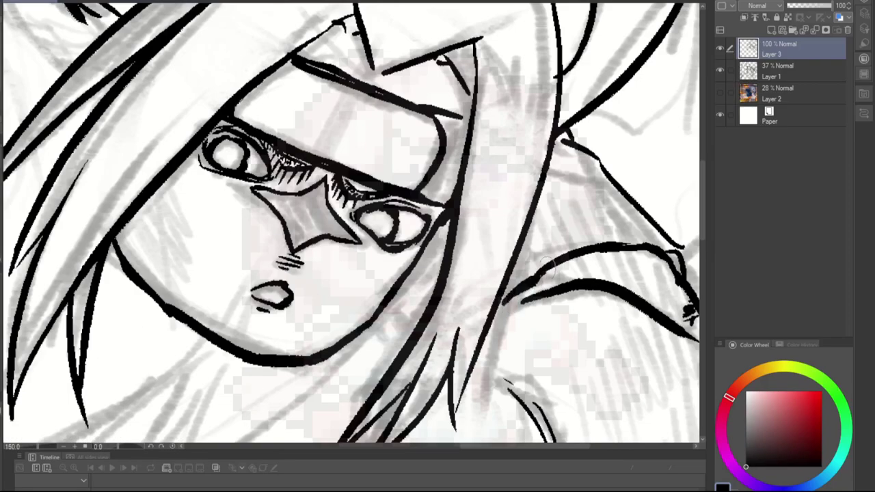
pyautogui.scroll(-2, 498, 311)
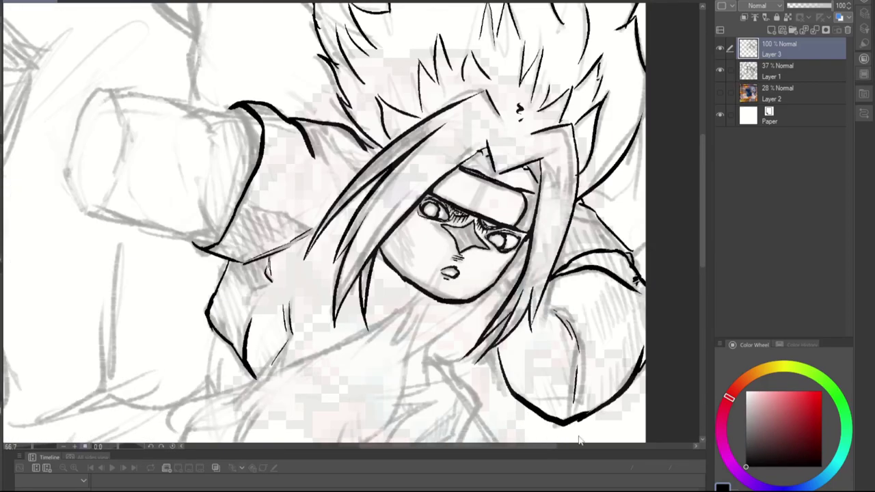
pyautogui.scroll(-2, 353, 225)
pyautogui.scroll(2, 353, 225)
pyautogui.scroll(-1, 353, 226)
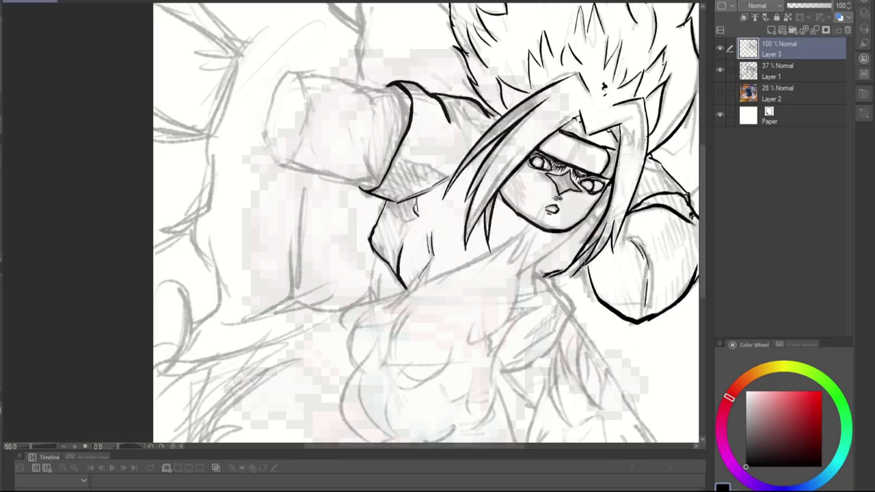
pyautogui.scroll(1, 427, 225)
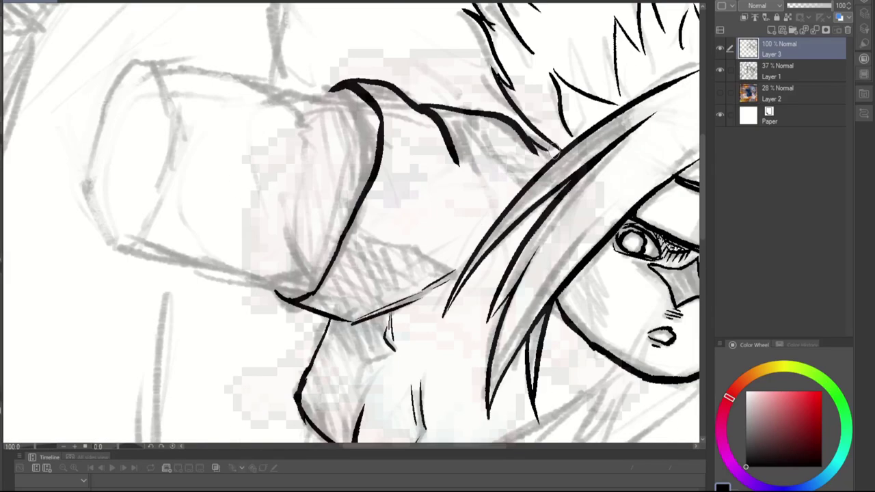
# Add a new layer above the line art and ink the large billowing flame in front of the torso with curved inner licks
pyautogui.scroll(-2, 427, 225)
pyautogui.scroll(1, 426, 226)
pyautogui.hotkey('ctrl', 'z')
pyautogui.hotkey('ctrl', 'shift', 'n')
pyautogui.moveTo(583, 202)
pyautogui.mouseDown()
pyautogui.moveTo(528, 309)
pyautogui.moveTo(547, 379)
pyautogui.moveTo(444, 413)
pyautogui.mouseUp()
pyautogui.moveTo(506, 357); pyautogui.dragTo(530, 393)
pyautogui.moveTo(410, 321); pyautogui.dragTo(446, 414)
pyautogui.moveTo(413, 305); pyautogui.dragTo(444, 414)
pyautogui.moveTo(424, 274)
pyautogui.mouseDown()
pyautogui.moveTo(407, 339)
pyautogui.moveTo(471, 244)
pyautogui.mouseUp()
pyautogui.moveTo(464, 260)
pyautogui.mouseDown()
pyautogui.moveTo(450, 328)
pyautogui.moveTo(517, 327)
pyautogui.mouseUp()
pyautogui.moveTo(482, 282); pyautogui.dragTo(506, 242)
pyautogui.moveTo(559, 216); pyautogui.dragTo(467, 257)
pyautogui.moveTo(578, 196); pyautogui.dragTo(545, 239)
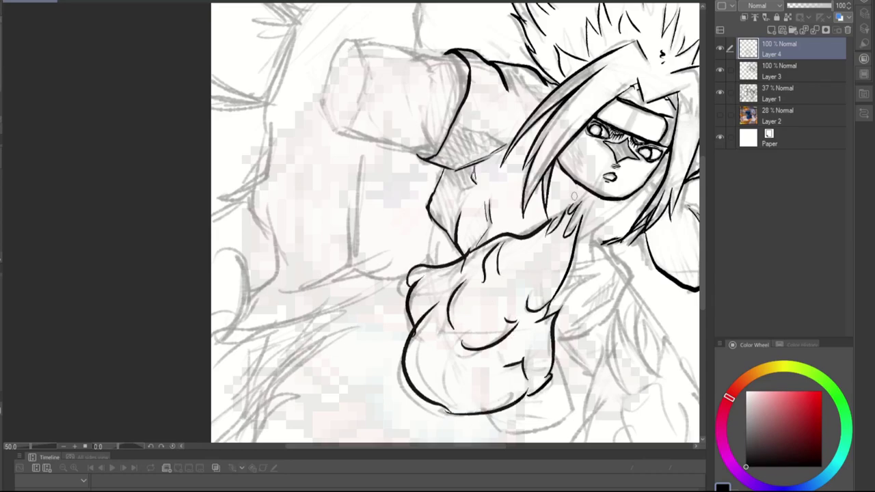
# Ink the second flame below the bent arm and the jagged strokes in the canvas's opposite lower corner
pyautogui.scroll(-1, 570, 82)
pyautogui.moveTo(589, 272); pyautogui.dragTo(569, 333)
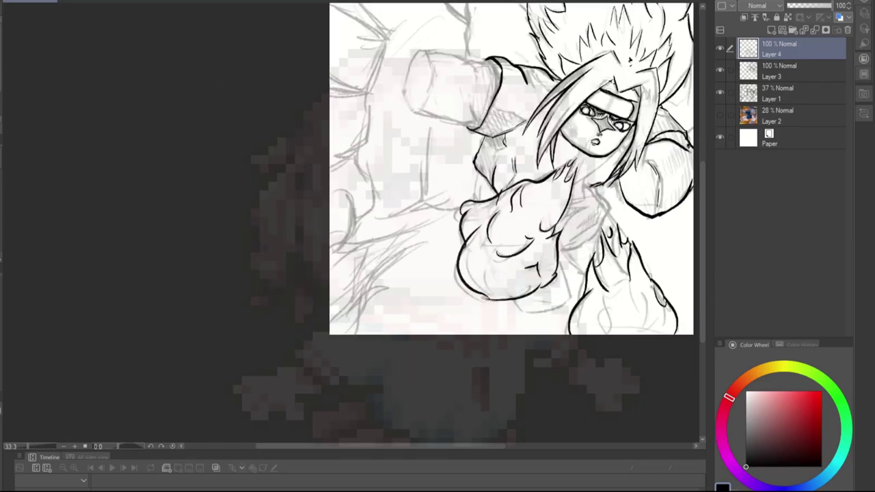
pyautogui.moveTo(387, 286); pyautogui.dragTo(358, 334)
pyautogui.moveTo(405, 236); pyautogui.dragTo(362, 280)
pyautogui.moveTo(331, 247); pyautogui.dragTo(381, 237)
pyautogui.moveTo(373, 250)
pyautogui.mouseDown()
pyautogui.moveTo(426, 219)
pyautogui.moveTo(437, 227)
pyautogui.mouseUp()
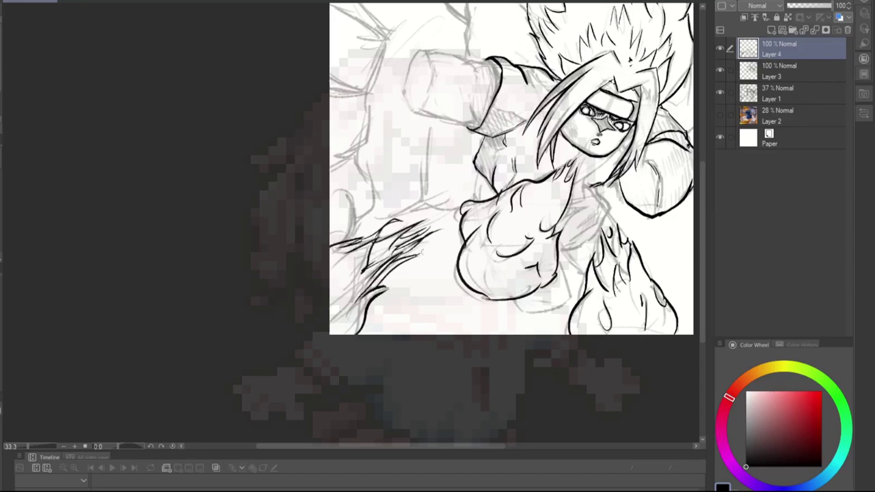
# Ink the outstretched arm's blocky forearm, with its end face, lower edge and creases beside the sleeve
pyautogui.scroll(3, 525, 45)
pyautogui.moveTo(378, 124)
pyautogui.mouseDown()
pyautogui.moveTo(280, 76)
pyautogui.moveTo(174, 205)
pyautogui.moveTo(229, 202)
pyautogui.mouseUp()
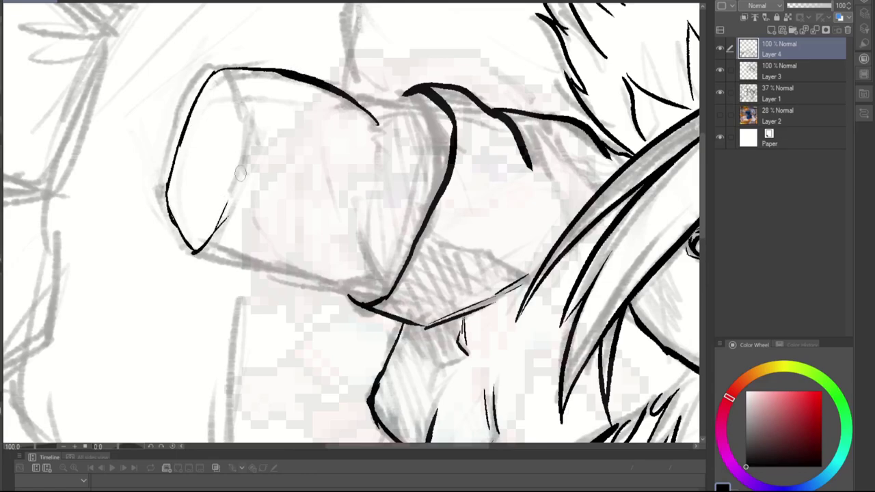
pyautogui.moveTo(196, 252); pyautogui.dragTo(377, 288)
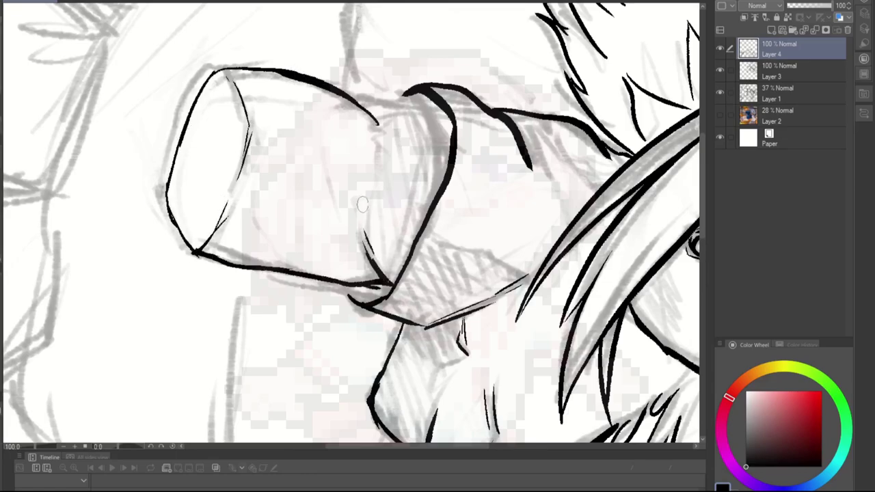
pyautogui.moveTo(362, 231); pyautogui.dragTo(374, 256)
pyautogui.moveTo(352, 103); pyautogui.dragTo(405, 100)
pyautogui.scroll(-5, 403, 100)
pyautogui.scroll(5, 403, 100)
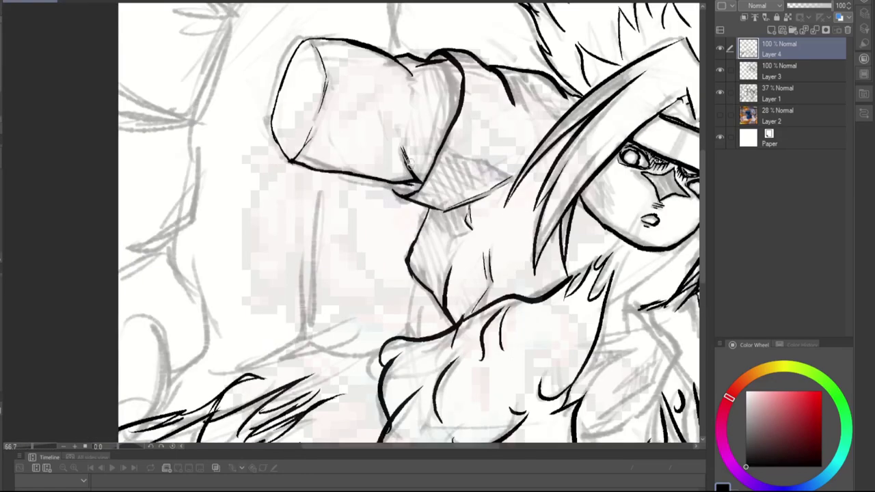
# On Layer 3, ink the collar, the lower torso and waist between the flames, and the leg's end below them
pyautogui.scroll(-6, 403, 99)
pyautogui.scroll(2, 494, 100)
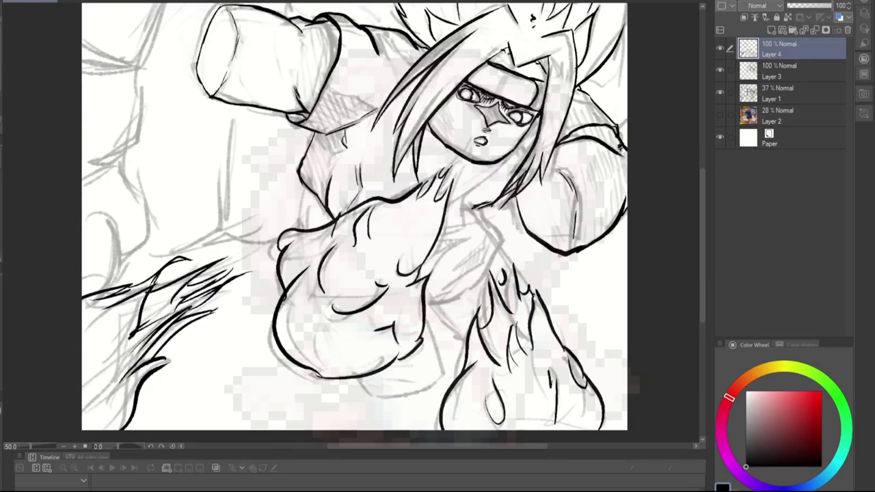
pyautogui.scroll(-1, 229, 134)
pyautogui.click(780, 71)
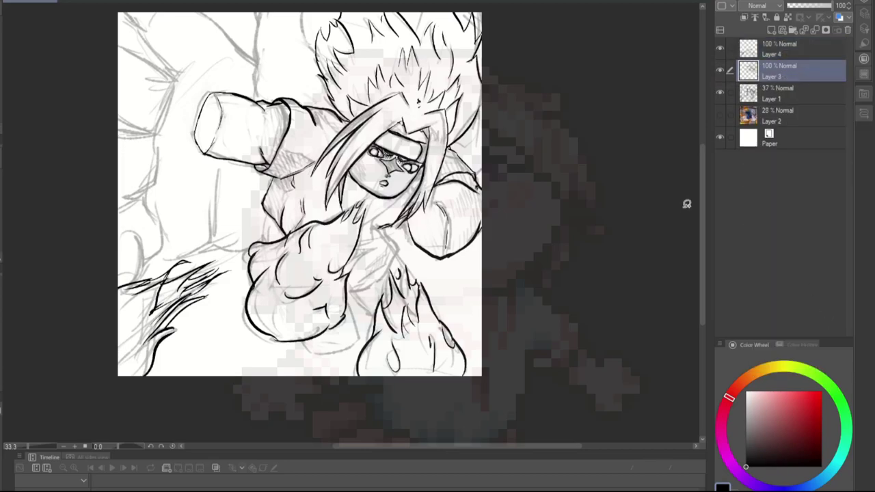
pyautogui.scroll(1, 366, 205)
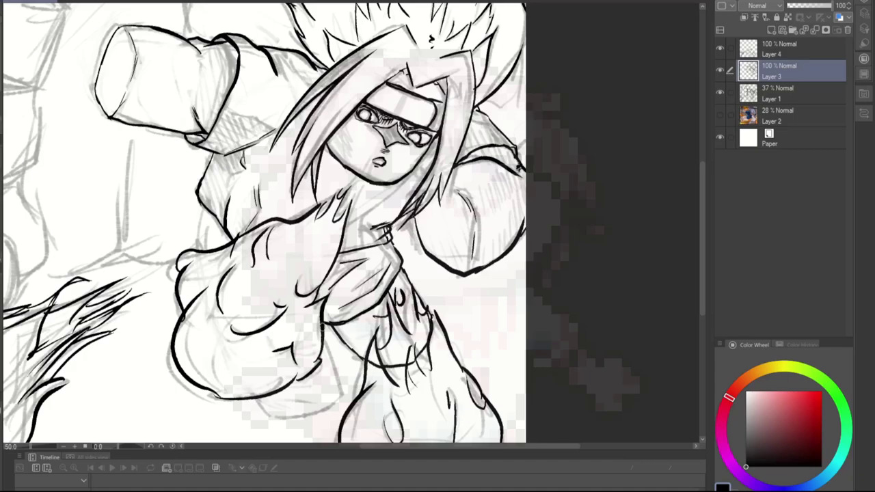
pyautogui.scroll(1, 297, 431)
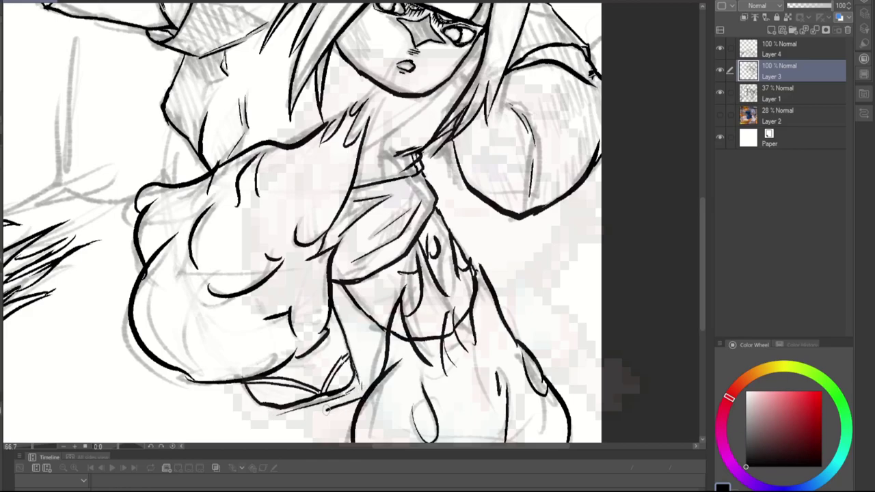
pyautogui.scroll(-5, 300, 226)
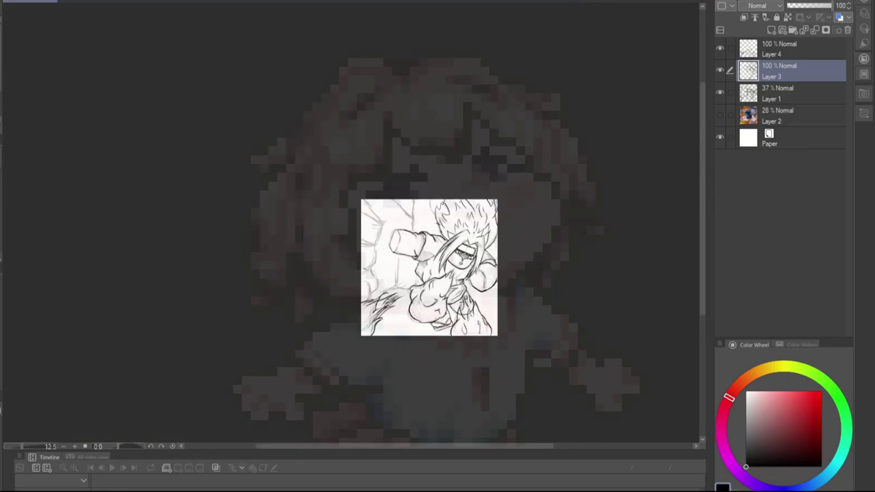
# Add a new layer between the faded sketch and the line art and ink the background shapes behind the character
pyautogui.scroll(3, 301, 225)
pyautogui.hotkey('ctrl', 'shift', 'n')
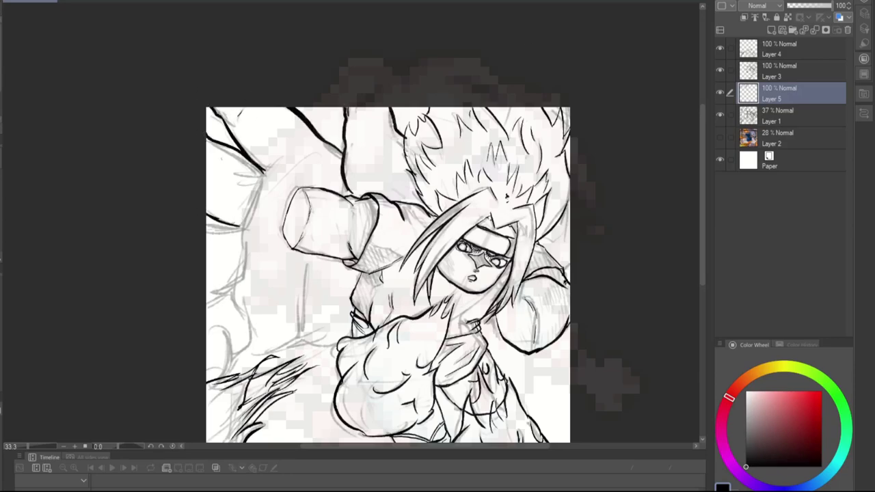
pyautogui.scroll(-1, 390, 273)
pyautogui.scroll(1, 389, 273)
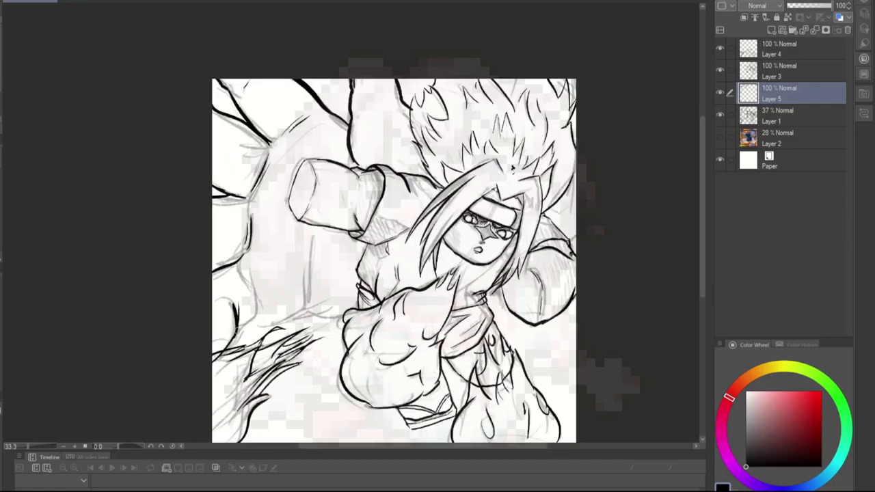
pyautogui.scroll(-1, 276, 254)
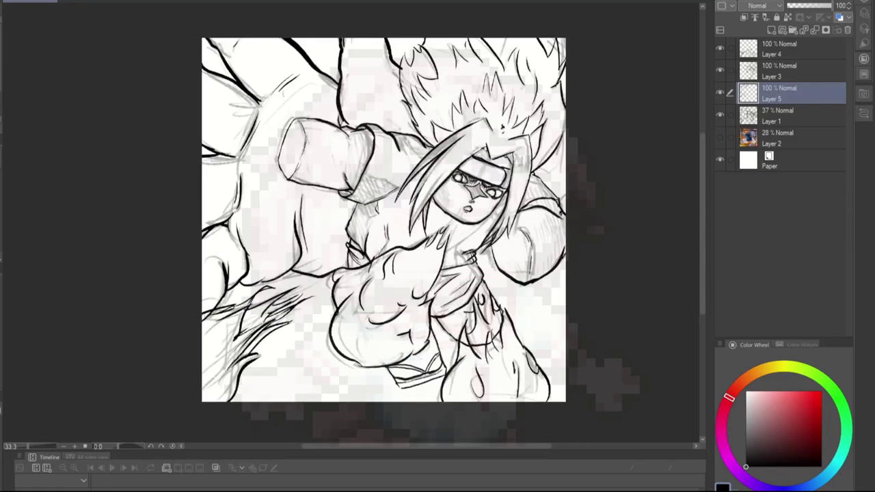
pyautogui.moveTo(384, 220); pyautogui.dragTo(315, 291)
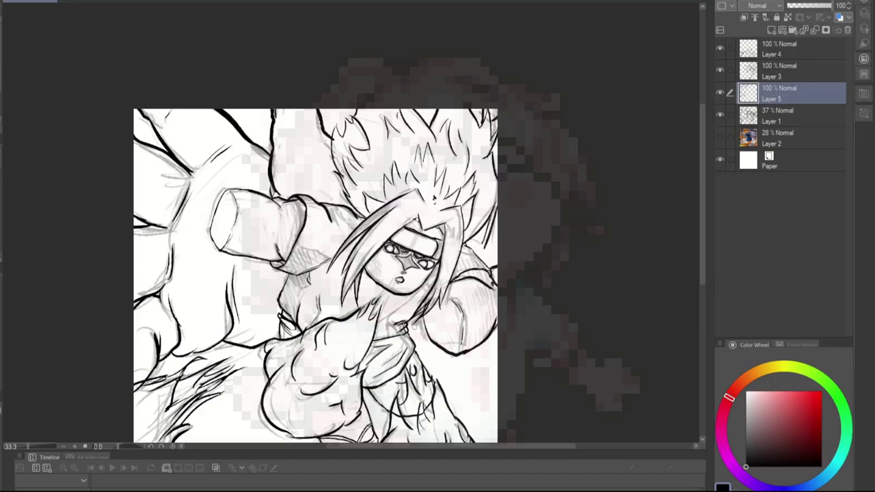
pyautogui.scroll(-1, 502, 256)
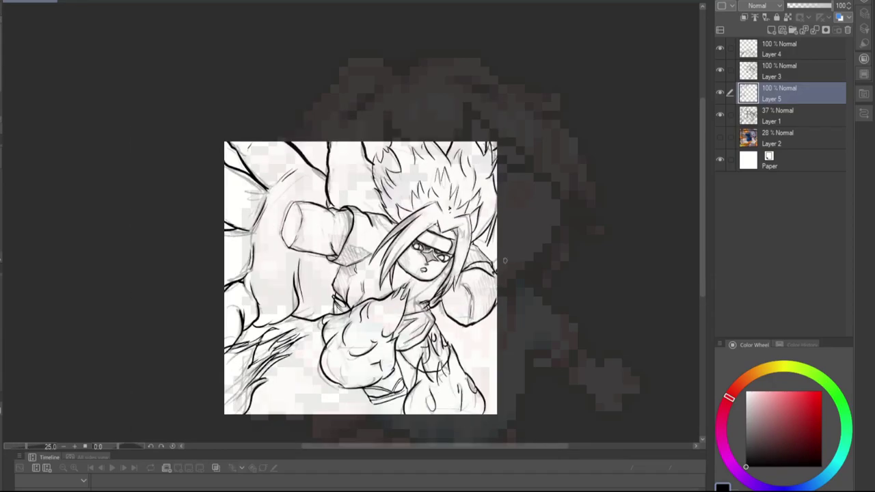
# Hide the sketch layer, Layer 1, and add a new layer directly above Layer 3
pyautogui.scroll(2, 499, 266)
pyautogui.scroll(-2, 499, 265)
pyautogui.click(720, 114)
pyautogui.hotkey('alt', ']')
pyautogui.hotkey('alt', ']')
pyautogui.hotkey('alt', '[')
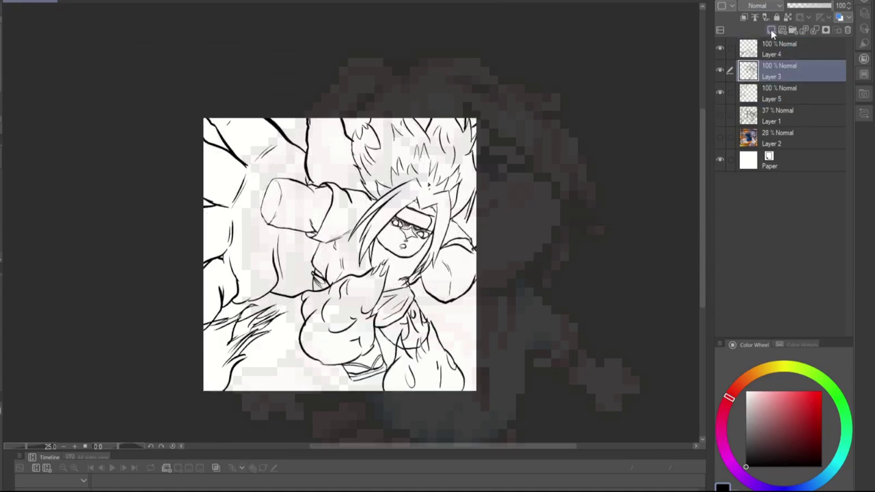
pyautogui.click(770, 28)
# Move the reference picture layer to the top of the stack, raise its opacity to 100%, hide it and select Layer 6
pyautogui.click(781, 160)
pyautogui.moveTo(781, 160); pyautogui.dragTo(802, 35)
pyautogui.click(720, 48)
pyautogui.moveTo(793, 6); pyautogui.dragTo(833, 6)
pyautogui.click(720, 48)
pyautogui.click(793, 93)
# Close the gap in the central flame's lower edge with orange and fill that flame orange on Layer 6
pyautogui.scroll(4, 340, 254)
pyautogui.click(347, 259)
pyautogui.hotkey('ctrl', 'z')
pyautogui.scroll(-2, 340, 255)
pyautogui.moveTo(376, 397); pyautogui.dragTo(348, 419)
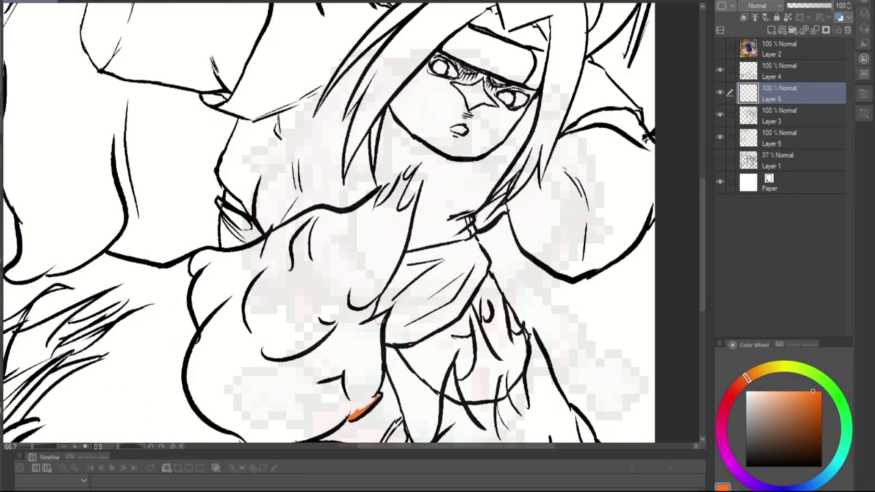
pyautogui.scroll(-1, 255, 351)
pyautogui.click(280, 318)
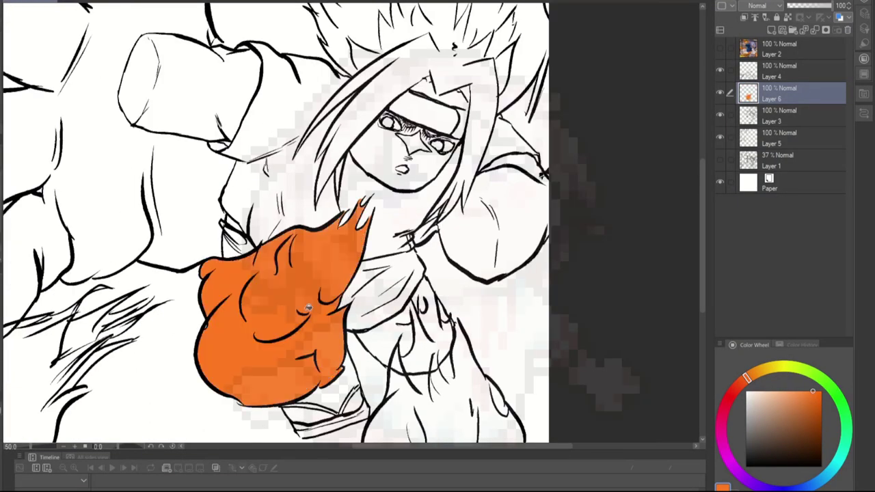
# Hide Layers 3 and 5, close the outline gaps of the two other flames with orange, and fill both flames orange
pyautogui.scroll(-3, 317, 205)
pyautogui.scroll(4, 282, 381)
pyautogui.scroll(-2, 249, 251)
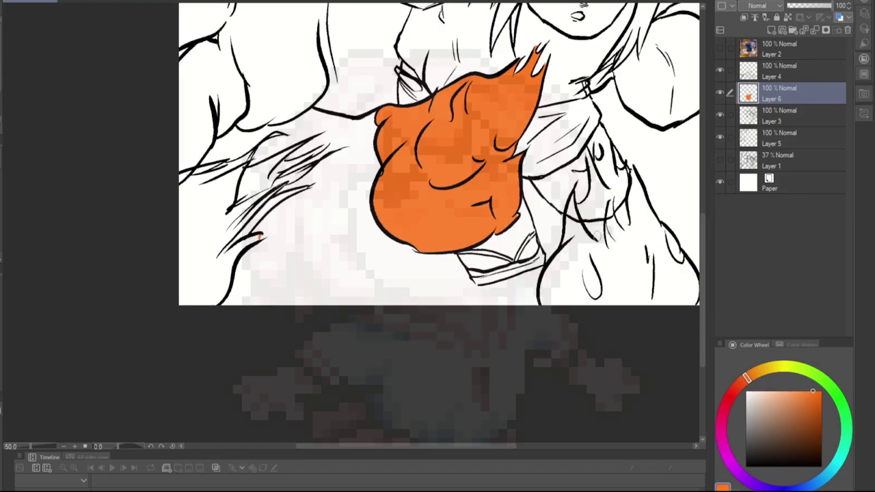
pyautogui.scroll(4, 471, 142)
pyautogui.moveTo(482, 156); pyautogui.dragTo(469, 137)
pyautogui.moveTo(508, 130); pyautogui.dragTo(502, 104)
pyautogui.moveTo(557, 179); pyautogui.dragTo(547, 161)
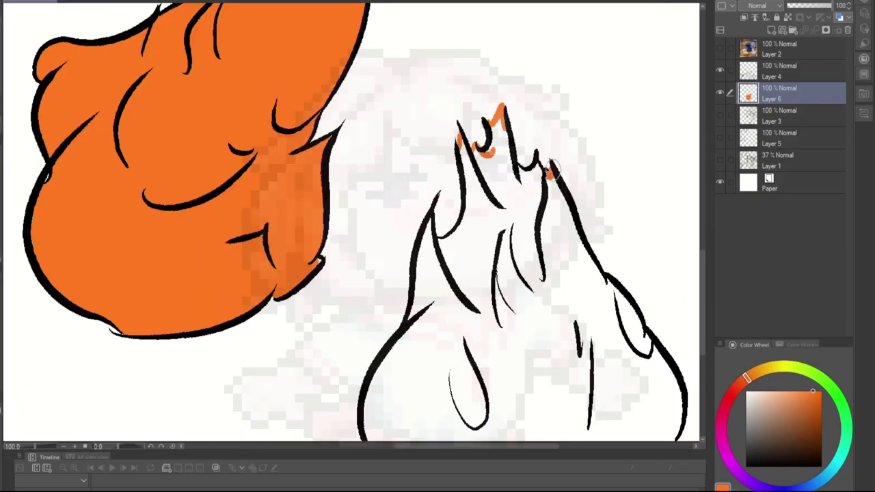
pyautogui.scroll(-3, 472, 142)
pyautogui.click(157, 226)
pyautogui.click(526, 273)
# Paint the remaining white gaps and tips of the jagged corner flame orange
pyautogui.scroll(3, 198, 184)
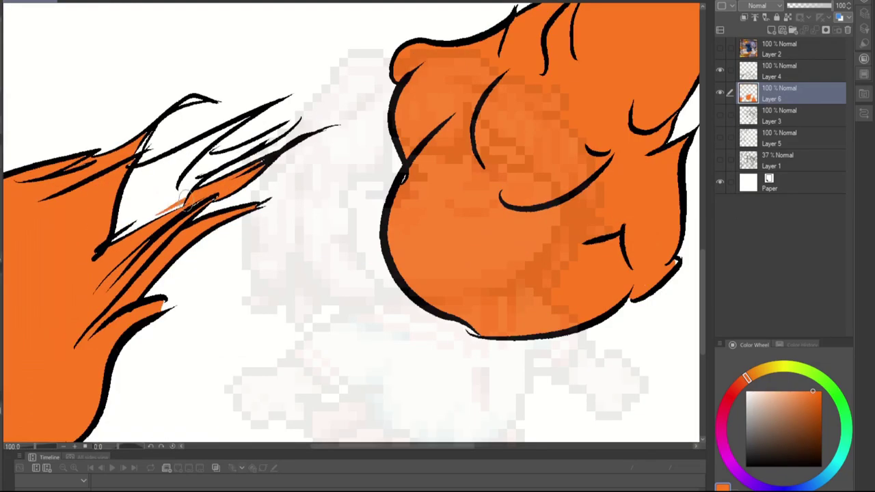
pyautogui.click(147, 183)
pyautogui.moveTo(136, 184)
pyautogui.mouseDown()
pyautogui.moveTo(226, 136)
pyautogui.moveTo(183, 180)
pyautogui.mouseUp()
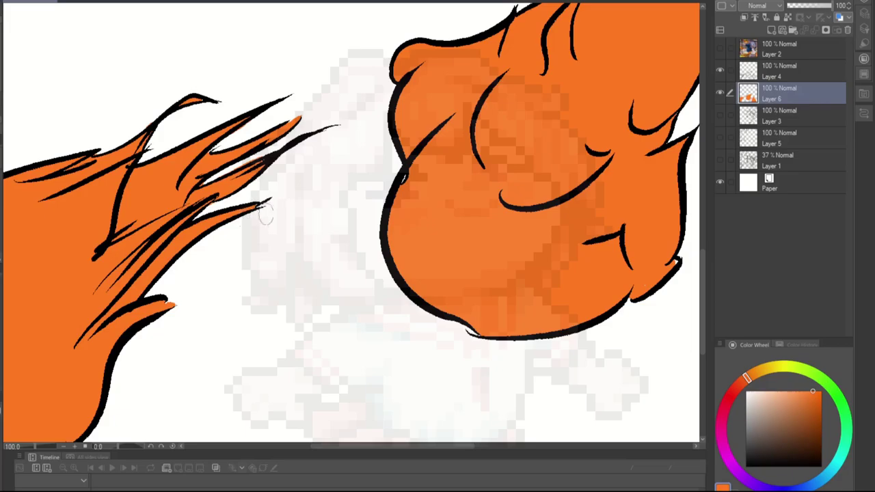
pyautogui.scroll(-3, 251, 216)
pyautogui.scroll(1, 341, 219)
pyautogui.scroll(-1, 342, 219)
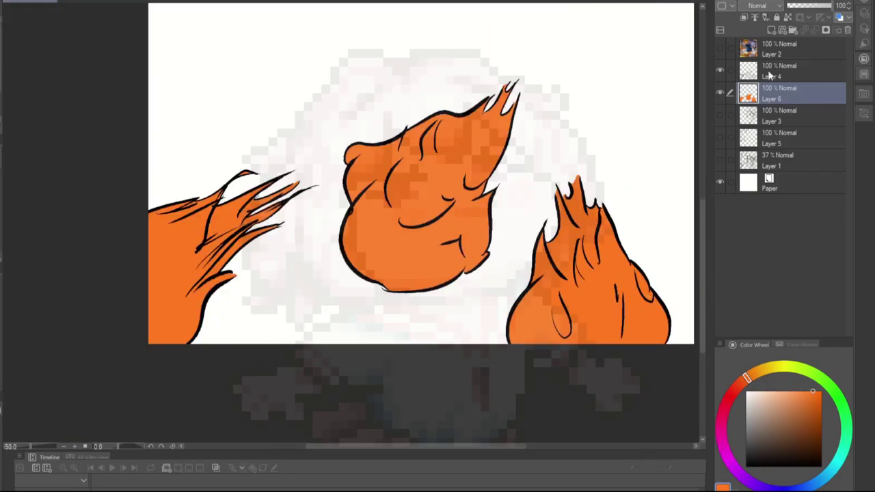
# Move Layer 6 above Layer 4 and paint dark red outlines and swirls on the corner flame and the central flame
pyautogui.click(720, 48)
pyautogui.click(719, 48)
pyautogui.moveTo(767, 95); pyautogui.dragTo(778, 70)
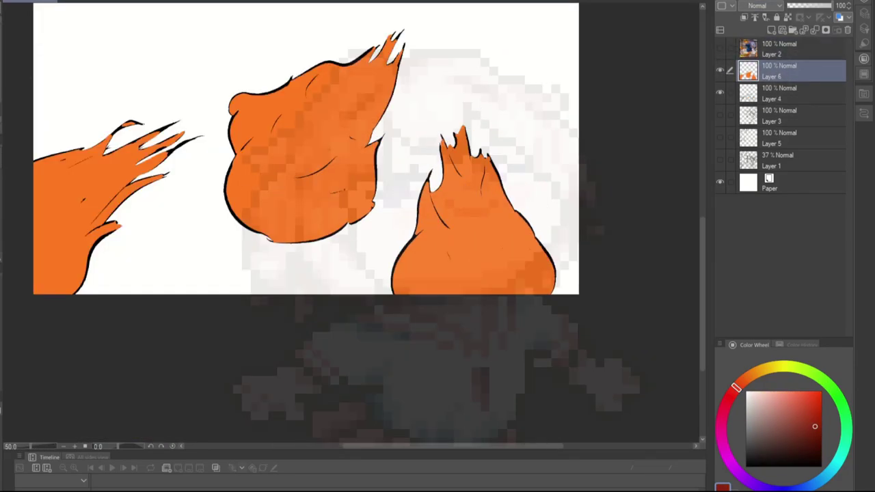
pyautogui.moveTo(70, 294)
pyautogui.mouseDown()
pyautogui.moveTo(92, 245)
pyautogui.moveTo(171, 175)
pyautogui.moveTo(129, 179)
pyautogui.moveTo(164, 143)
pyautogui.moveTo(48, 191)
pyautogui.moveTo(71, 152)
pyautogui.moveTo(147, 115)
pyautogui.moveTo(103, 154)
pyautogui.moveTo(120, 223)
pyautogui.moveTo(253, 236)
pyautogui.mouseUp()
pyautogui.moveTo(220, 205)
pyautogui.mouseDown()
pyautogui.moveTo(249, 129)
pyautogui.moveTo(315, 195)
pyautogui.moveTo(263, 160)
pyautogui.moveTo(230, 111)
pyautogui.moveTo(373, 51)
pyautogui.mouseUp()
pyautogui.moveTo(247, 240)
pyautogui.mouseDown()
pyautogui.moveTo(359, 226)
pyautogui.moveTo(315, 205)
pyautogui.mouseUp()
pyautogui.moveTo(375, 215)
pyautogui.mouseDown()
pyautogui.moveTo(401, 48)
pyautogui.moveTo(321, 137)
pyautogui.moveTo(358, 81)
pyautogui.mouseUp()
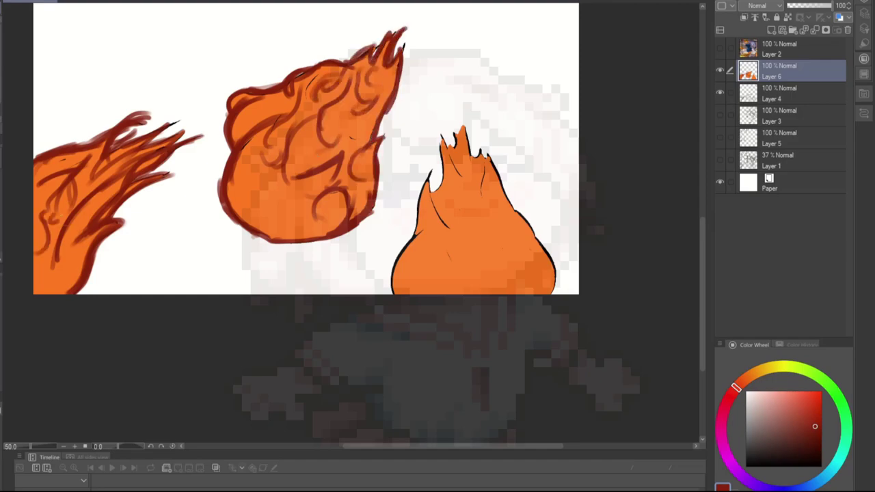
# Paint the dark red outline and inner swirls of the flame below the bent arm
pyautogui.scroll(-3, 389, 212)
pyautogui.scroll(3, 405, 238)
pyautogui.moveTo(382, 267)
pyautogui.mouseDown()
pyautogui.moveTo(400, 212)
pyautogui.moveTo(427, 199)
pyautogui.moveTo(413, 154)
pyautogui.moveTo(427, 108)
pyautogui.moveTo(467, 181)
pyautogui.moveTo(479, 239)
pyautogui.moveTo(505, 260)
pyautogui.moveTo(526, 220)
pyautogui.mouseUp()
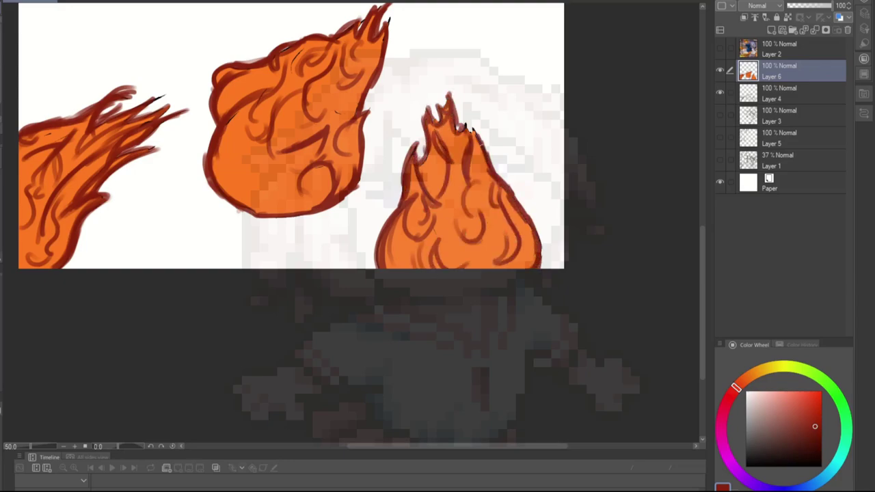
pyautogui.scroll(-2, 471, 128)
pyautogui.scroll(1, 390, 185)
pyautogui.scroll(-1, 409, 150)
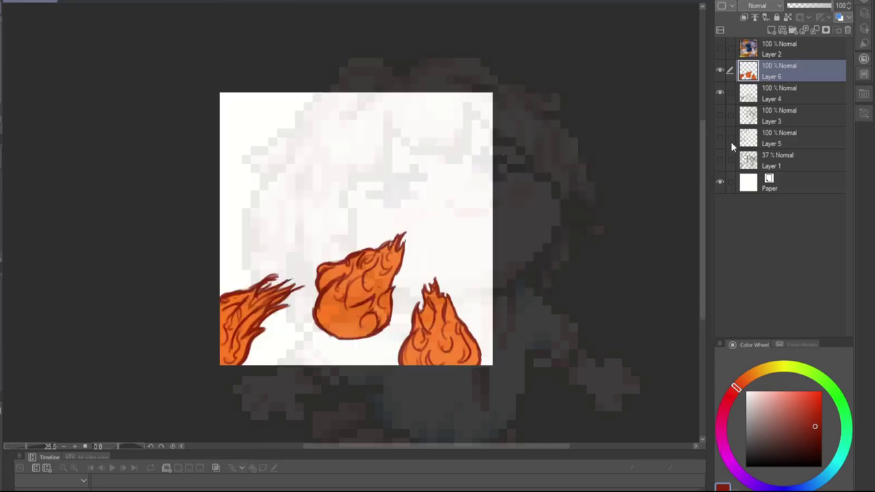
# Add a new layer above Layer 4, and on Layer 6 paint soft yellow glows inside all three flames
pyautogui.click(771, 367)
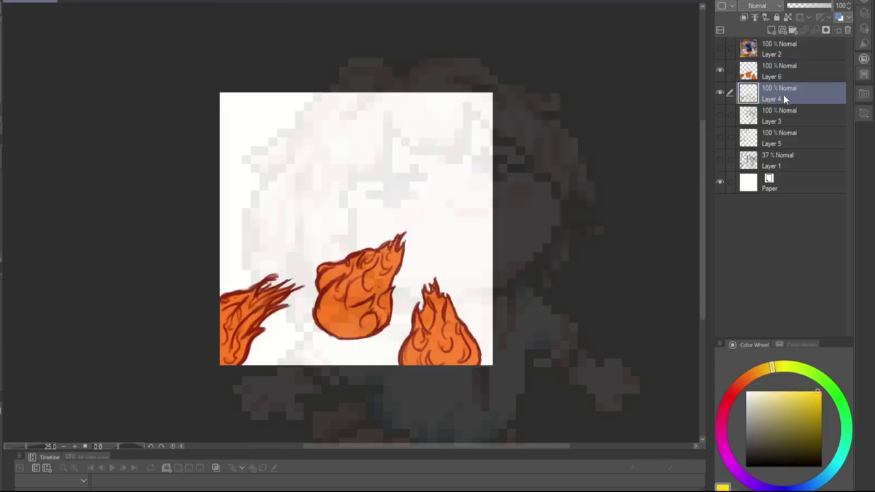
pyautogui.click(772, 30)
pyautogui.moveTo(414, 358)
pyautogui.mouseDown()
pyautogui.moveTo(439, 341)
pyautogui.moveTo(451, 357)
pyautogui.moveTo(331, 316)
pyautogui.moveTo(375, 283)
pyautogui.mouseUp()
pyautogui.moveTo(232, 322); pyautogui.dragTo(243, 348)
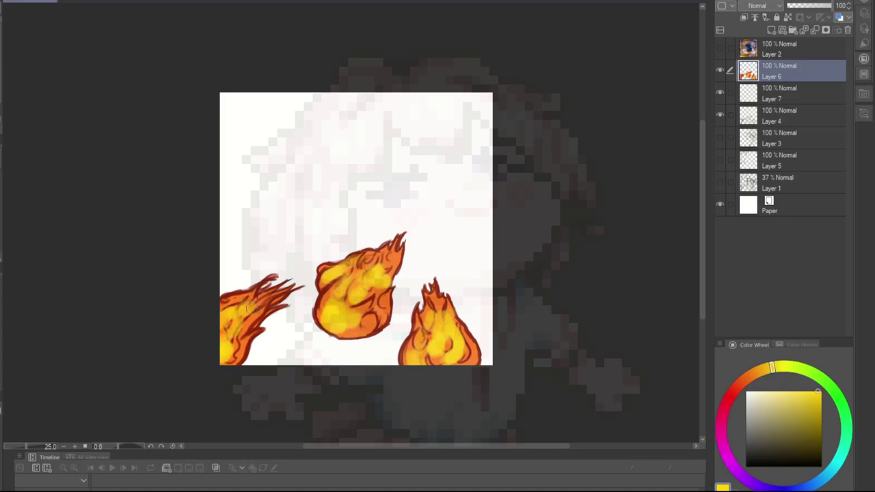
# Dab white highlights into the yellow areas of all three flames
pyautogui.scroll(1, 303, 344)
pyautogui.press('x')
pyautogui.moveTo(361, 311)
pyautogui.mouseDown()
pyautogui.moveTo(352, 287)
pyautogui.moveTo(410, 253)
pyautogui.mouseUp()
pyautogui.moveTo(454, 363)
pyautogui.mouseDown()
pyautogui.moveTo(482, 343)
pyautogui.moveTo(496, 308)
pyautogui.moveTo(454, 362)
pyautogui.mouseUp()
pyautogui.moveTo(201, 356)
pyautogui.mouseDown()
pyautogui.moveTo(198, 321)
pyautogui.moveTo(232, 293)
pyautogui.mouseUp()
pyautogui.moveTo(389, 321); pyautogui.dragTo(359, 269)
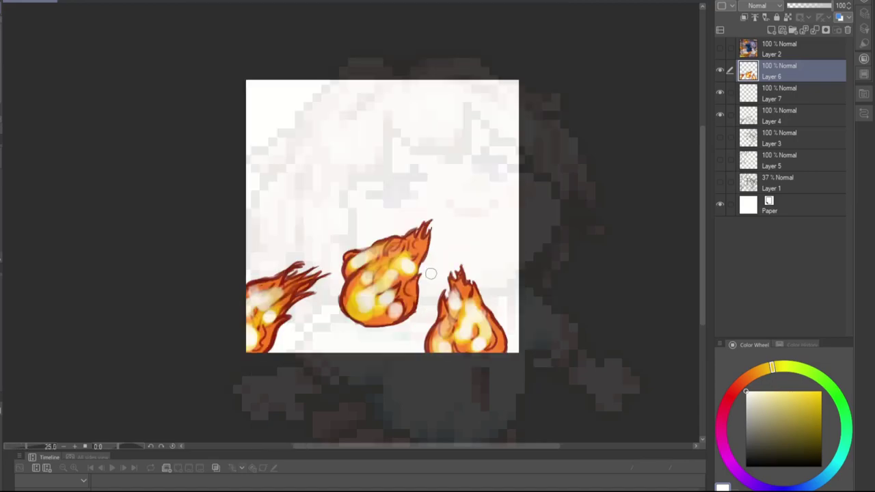
# Add a new layer above Layer 6 and paint dark red curls over the central flame's highlights
pyautogui.hotkey('ctrl', 'shift', 'n')
pyautogui.scroll(2, 321, 301)
pyautogui.moveTo(448, 175)
pyautogui.mouseDown()
pyautogui.moveTo(424, 263)
pyautogui.moveTo(406, 263)
pyautogui.mouseUp()
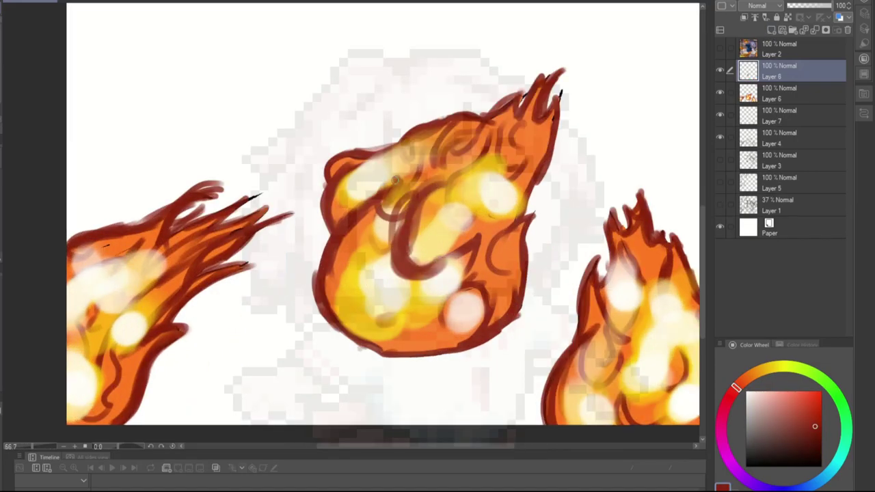
pyautogui.moveTo(383, 209); pyautogui.dragTo(428, 154)
pyautogui.moveTo(437, 184); pyautogui.dragTo(479, 267)
pyautogui.moveTo(444, 205); pyautogui.dragTo(513, 161)
pyautogui.moveTo(523, 219)
pyautogui.mouseDown()
pyautogui.moveTo(495, 273)
pyautogui.moveTo(438, 332)
pyautogui.mouseUp()
pyautogui.moveTo(342, 198); pyautogui.dragTo(393, 153)
# Paint dark red curls over the highlights of the corner flame and the flame below the bent arm
pyautogui.scroll(-2, 540, 161)
pyautogui.moveTo(315, 281)
pyautogui.mouseDown()
pyautogui.moveTo(335, 209)
pyautogui.moveTo(362, 249)
pyautogui.mouseUp()
pyautogui.moveTo(327, 205); pyautogui.dragTo(356, 181)
pyautogui.moveTo(586, 239); pyautogui.dragTo(564, 288)
pyautogui.moveTo(587, 218); pyautogui.dragTo(605, 270)
pyautogui.moveTo(619, 209); pyautogui.dragTo(627, 259)
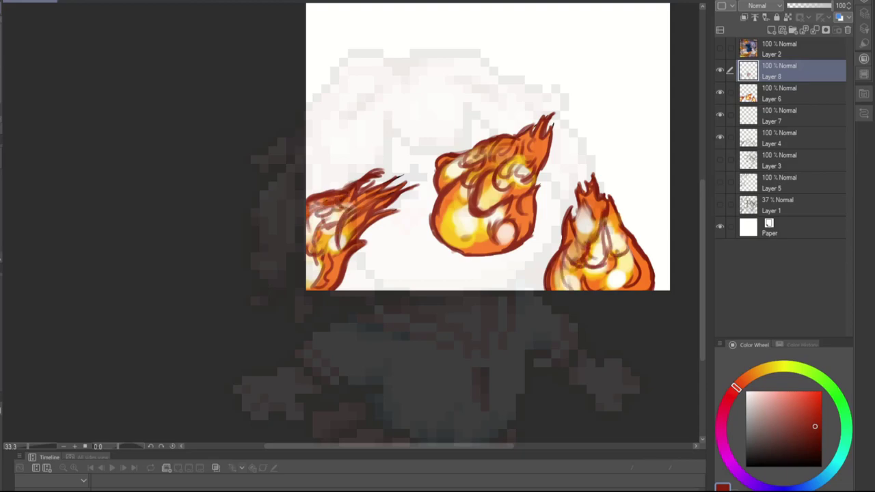
pyautogui.moveTo(615, 225); pyautogui.dragTo(633, 283)
pyautogui.moveTo(588, 185); pyautogui.dragTo(581, 236)
pyautogui.moveTo(578, 253); pyautogui.dragTo(559, 291)
pyautogui.moveTo(574, 209); pyautogui.dragTo(560, 291)
pyautogui.scroll(-3, 550, 212)
pyautogui.scroll(3, 587, 252)
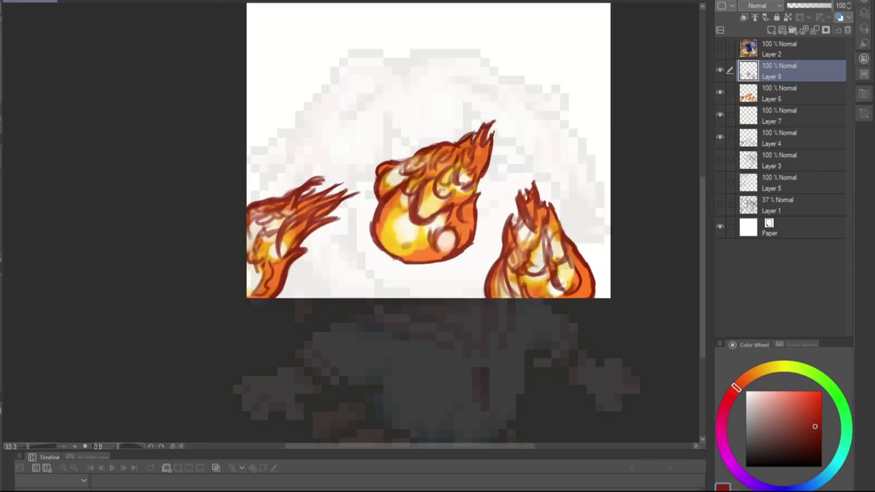
# Sample amber from the central flame and show the line art layers, Layer 3 and Layer 5, again
pyautogui.scroll(2, 508, 139)
pyautogui.keyDown('alt'); pyautogui.click(437, 277); pyautogui.keyUp('alt')
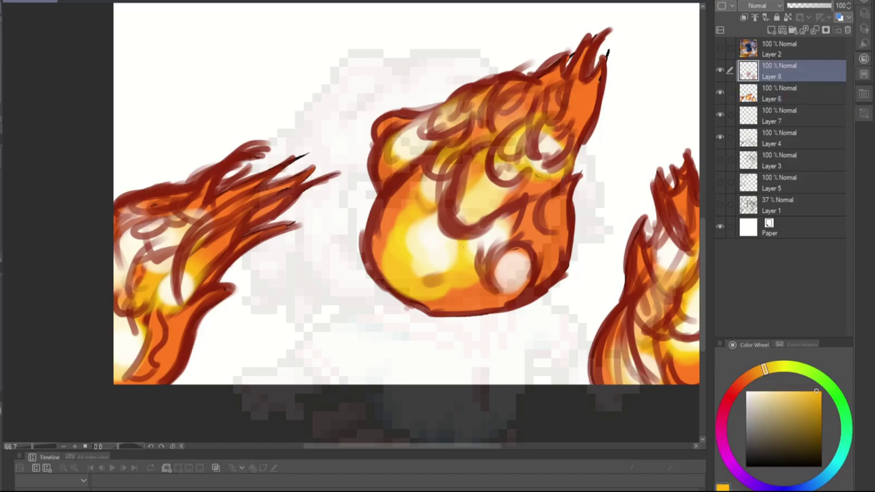
pyautogui.scroll(-3, 511, 321)
pyautogui.scroll(-3, 511, 321)
pyautogui.click(719, 158)
pyautogui.click(720, 181)
pyautogui.scroll(4, 566, 273)
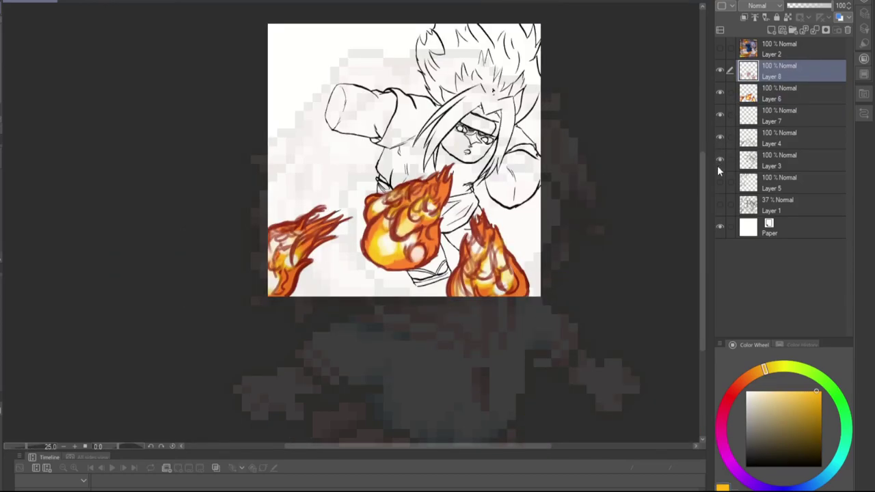
# Add a new layer above Layer 8 and ink a thick black outline along the central flame's outer side and upper edge
pyautogui.hotkey('ctrl', 'shift', 'n')
pyautogui.keyDown('alt'); pyautogui.click(305, 328); pyautogui.keyUp('alt')
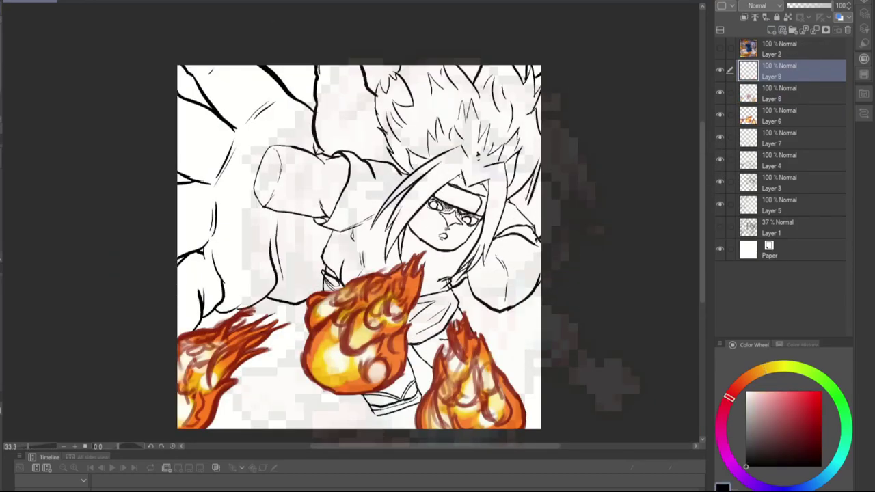
pyautogui.scroll(2, 311, 369)
pyautogui.moveTo(313, 400); pyautogui.dragTo(285, 321)
pyautogui.moveTo(287, 359); pyautogui.dragTo(304, 273)
pyautogui.moveTo(304, 315); pyautogui.dragTo(306, 239)
pyautogui.moveTo(301, 270)
pyautogui.mouseDown()
pyautogui.moveTo(369, 203)
pyautogui.moveTo(540, 137)
pyautogui.mouseUp()
# Finish the central flame's black outline along its inner side and base, and outline the flame below the bent arm
pyautogui.moveTo(533, 178); pyautogui.dragTo(500, 277)
pyautogui.moveTo(307, 389); pyautogui.dragTo(415, 420)
pyautogui.hotkey('ctrl', 'z')
pyautogui.moveTo(479, 407); pyautogui.dragTo(501, 359)
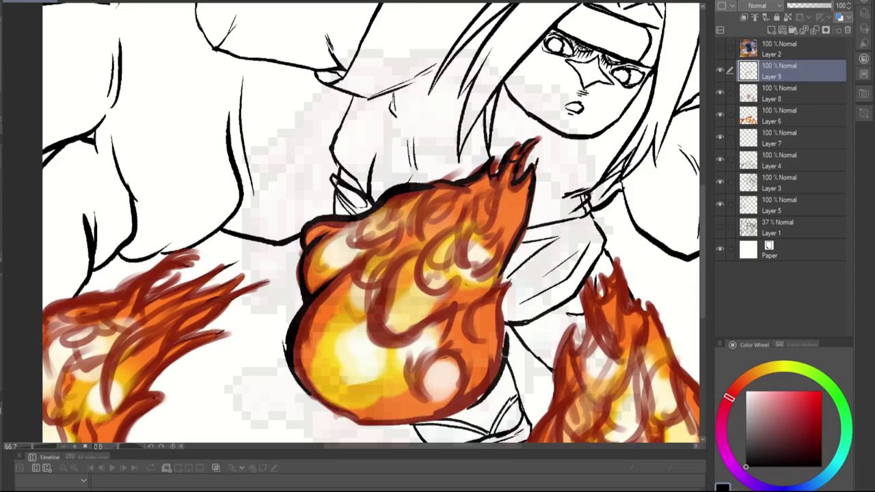
pyautogui.moveTo(481, 401)
pyautogui.mouseDown()
pyautogui.moveTo(368, 421)
pyautogui.moveTo(340, 415)
pyautogui.mouseUp()
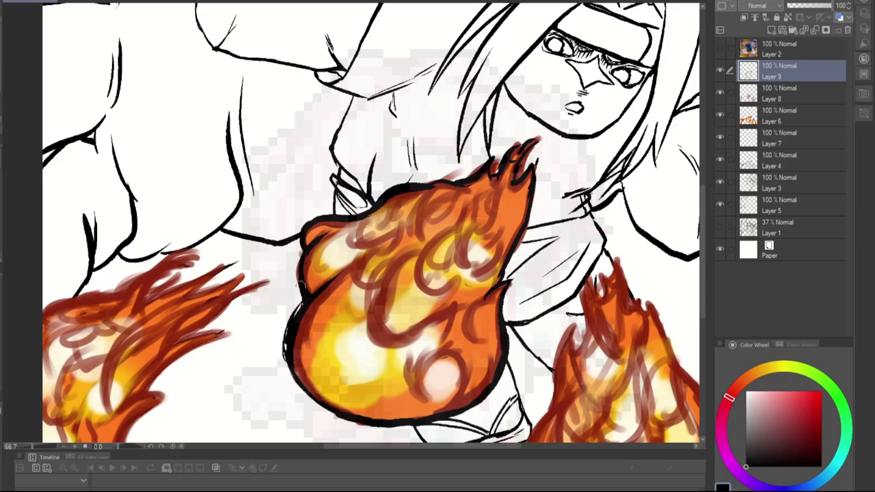
pyautogui.hotkey('ctrl', '-')
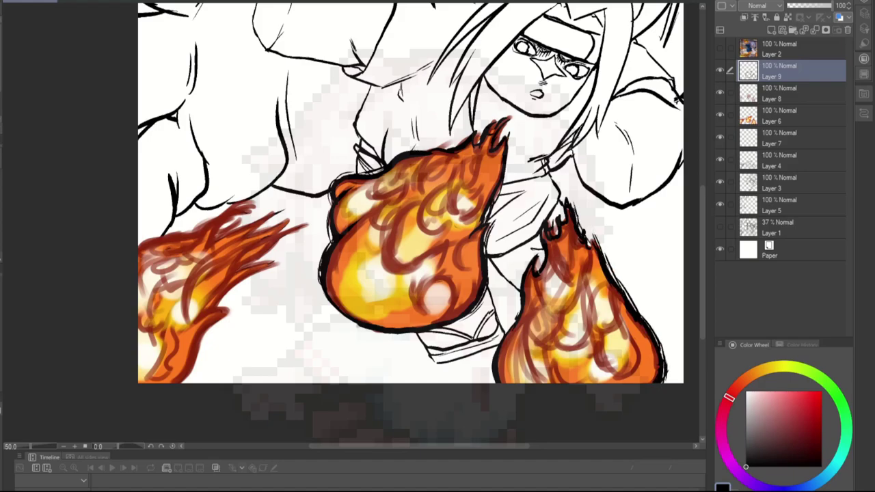
# Ink a thick, jagged black outline around the corner flame's tips and edges
pyautogui.hotkey('ctrl', '+')
pyautogui.moveTo(342, 243)
pyautogui.mouseDown()
pyautogui.moveTo(356, 221)
pyautogui.moveTo(412, 186)
pyautogui.moveTo(402, 183)
pyautogui.moveTo(462, 133)
pyautogui.mouseUp()
pyautogui.moveTo(387, 152); pyautogui.dragTo(451, 126)
pyautogui.moveTo(331, 155); pyautogui.dragTo(421, 117)
pyautogui.moveTo(335, 129); pyautogui.dragTo(276, 141)
pyautogui.moveTo(292, 354); pyautogui.dragTo(384, 229)
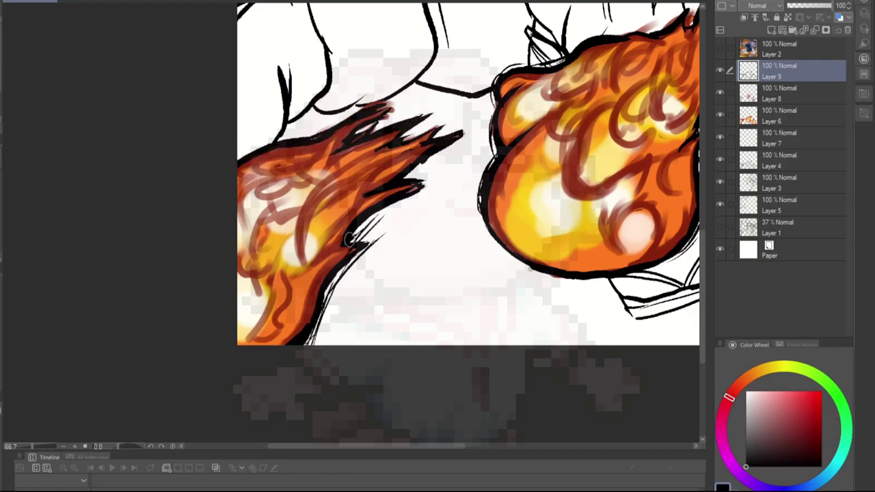
pyautogui.hotkey('ctrl', '-')
pyautogui.hotkey('ctrl', '-')
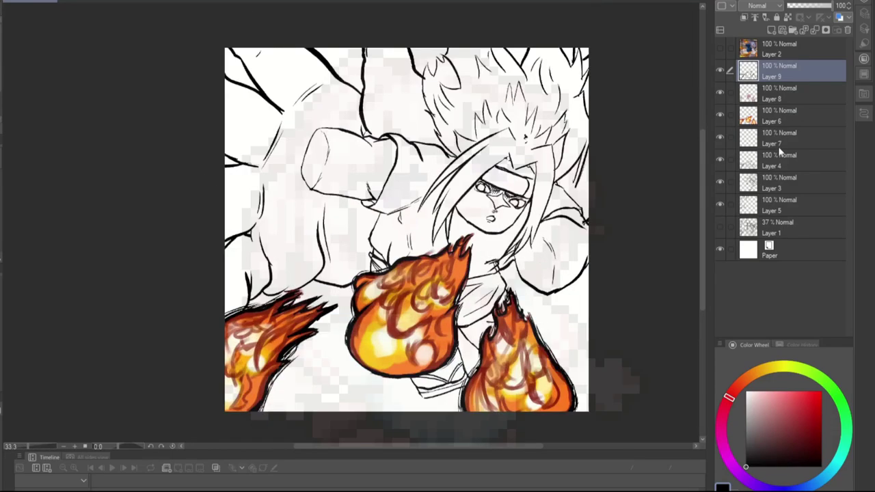
# Add a new layer above Layer 5 and fill the face, both arms and the exposed lower torso with a muted brown skin tone
pyautogui.click(782, 184)
pyautogui.hotkey('ctrl', '+')
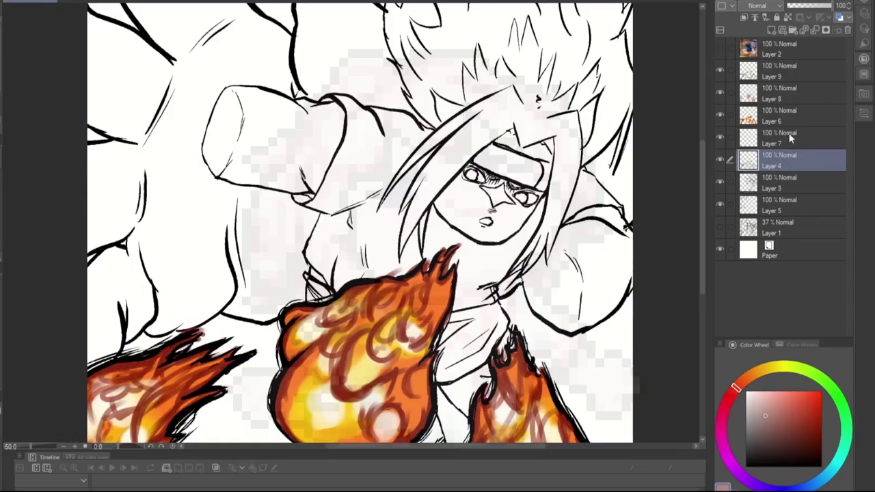
pyautogui.click(764, 207)
pyautogui.hotkey('ctrl', 'shift', 'n')
pyautogui.hotkey('ctrl', '-')
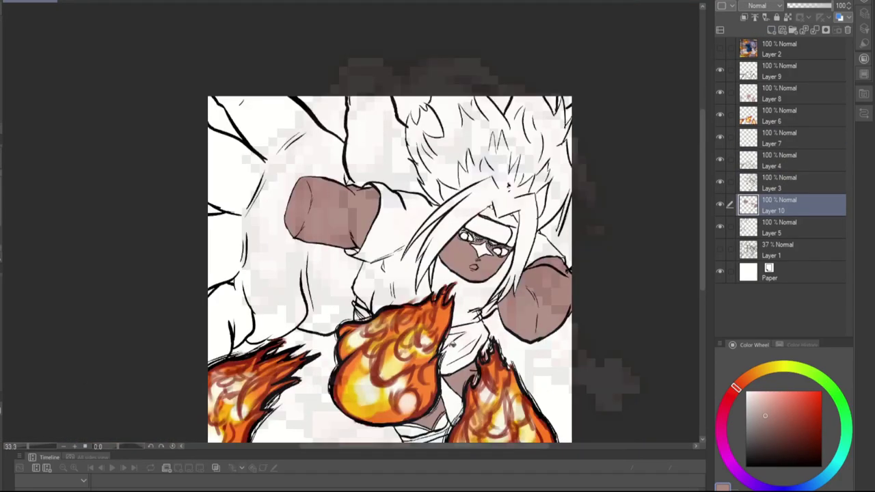
# Fill the remaining skin gaps between the waist and the flames and at the bent arm's edge with the skin tone
pyautogui.hotkey('ctrl', '-')
pyautogui.hotkey('ctrl', '+')
pyautogui.hotkey('ctrl', '+')
pyautogui.hotkey('ctrl', '+')
pyautogui.hotkey('ctrl', '+')
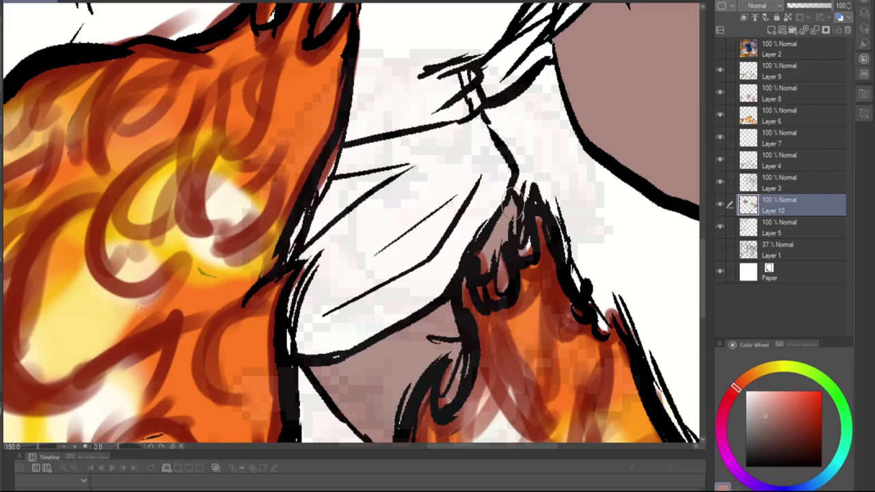
pyautogui.hotkey('ctrl', '-')
pyautogui.hotkey('ctrl', '-')
pyautogui.hotkey('ctrl', '-')
pyautogui.hotkey('ctrl', '-')
pyautogui.hotkey('ctrl', '+')
pyautogui.hotkey('ctrl', '+')
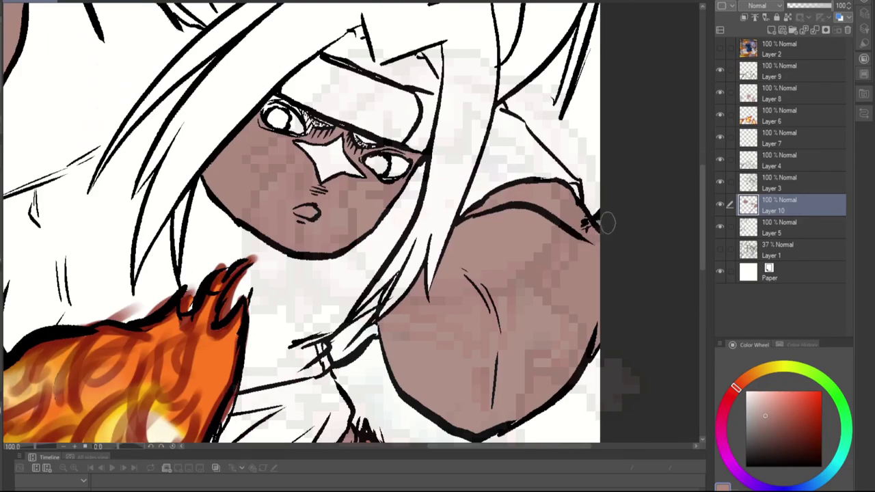
# Touch up the skin tone around the eyes and on the forehead above the headband
pyautogui.hotkey('ctrl', '+')
pyautogui.hotkey('ctrl', '+')
pyautogui.hotkey('ctrl', '+')
pyautogui.moveTo(456, 193); pyautogui.dragTo(395, 180)
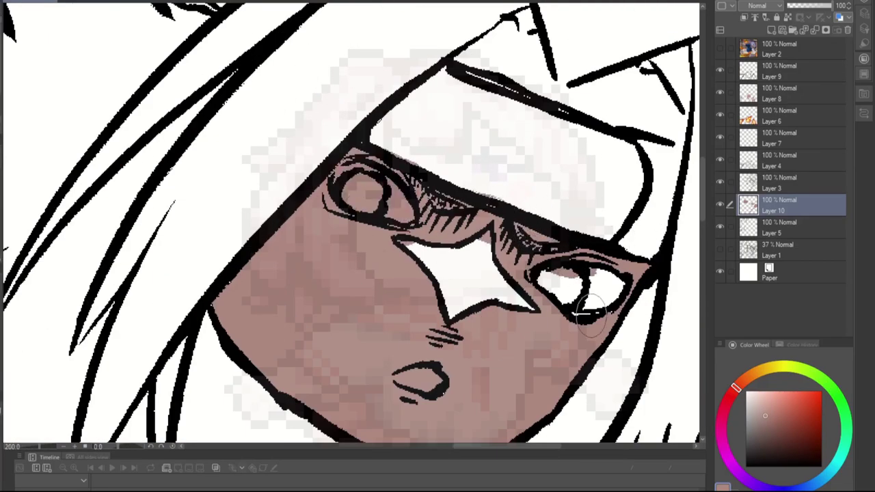
pyautogui.hotkey('ctrl', '-')
pyautogui.hotkey('ctrl', '-')
pyautogui.hotkey('ctrl', '-')
pyautogui.hotkey('ctrl', '-')
pyautogui.hotkey('ctrl', '-')
pyautogui.hotkey('ctrl', '+')
pyautogui.hotkey('ctrl', '-')
pyautogui.hotkey('ctrl', '+')
pyautogui.hotkey('ctrl', '+')
# Add a new layer above the skin layer and paint the hair points over the forehead grey-blue
pyautogui.hotkey('ctrl', 'shift', 'n')
pyautogui.hotkey('ctrl', '+')
pyautogui.moveTo(448, 219)
pyautogui.mouseDown()
pyautogui.moveTo(476, 302)
pyautogui.moveTo(605, 273)
pyautogui.mouseUp()
pyautogui.hotkey('ctrl', '-')
pyautogui.hotkey('ctrl', '-')
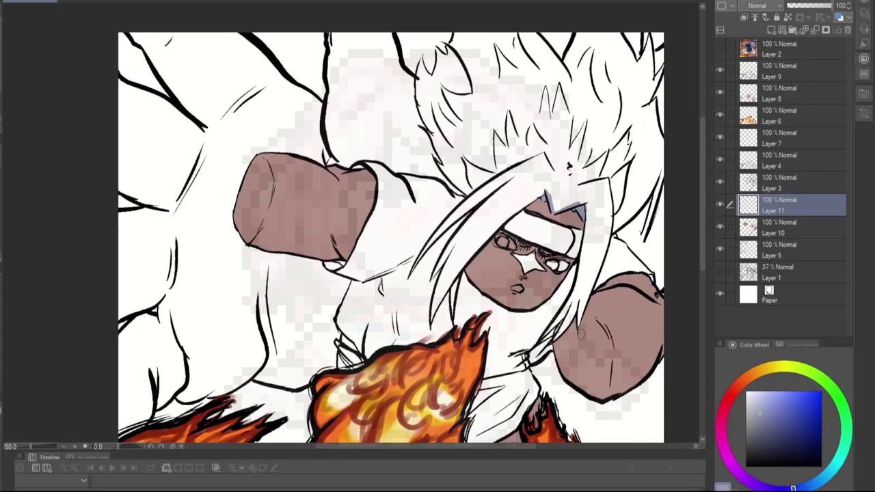
# Fill the spiky hair and the long strands framing the face with grey-blue on Layer 11
pyautogui.hotkey('ctrl', '+')
pyautogui.hotkey('ctrl', '+')
pyautogui.hotkey('ctrl', '+')
pyautogui.hotkey('ctrl', '-')
pyautogui.hotkey('ctrl', '-')
pyautogui.hotkey('ctrl', '-')
pyautogui.hotkey('ctrl', '-')
pyautogui.hotkey('ctrl', '+')
pyautogui.hotkey('ctrl', '+')
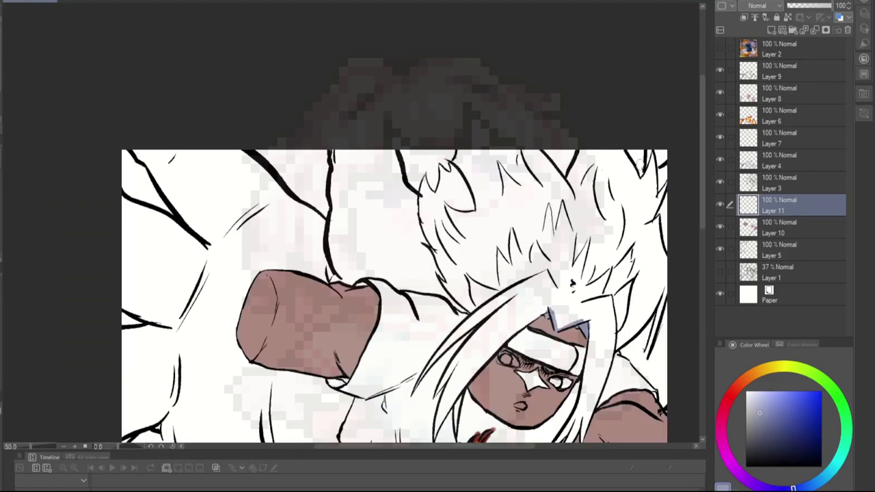
pyautogui.hotkey('ctrl', '+')
pyautogui.hotkey('ctrl', '+')
pyautogui.hotkey('ctrl', '+')
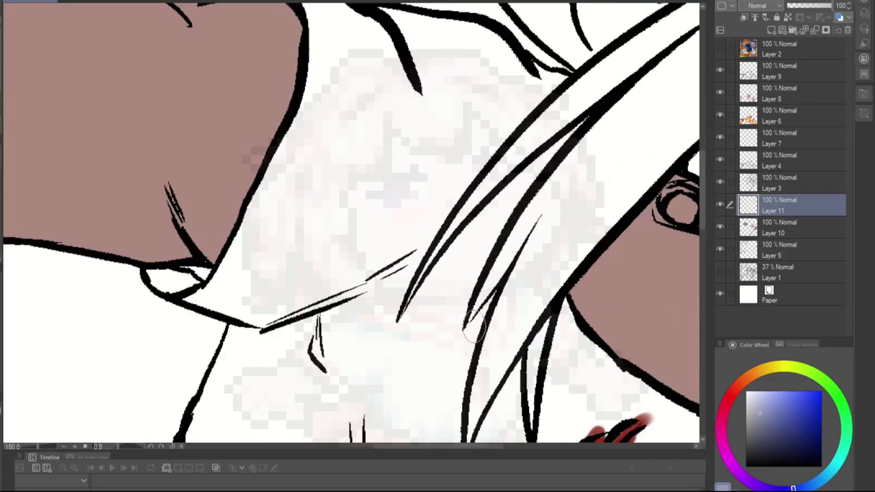
pyautogui.hotkey('ctrl', '-')
pyautogui.hotkey('ctrl', '-')
pyautogui.hotkey('ctrl', '-')
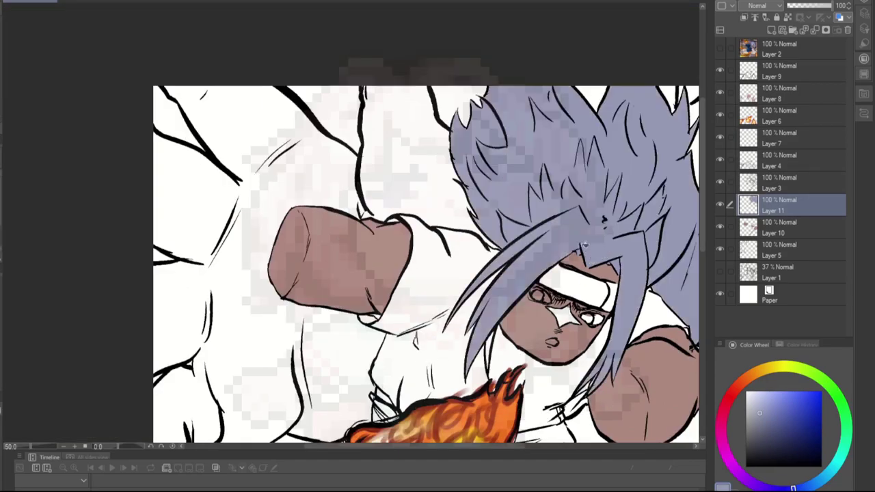
# Examine the grey-blue hair fill along the outer spikes for gaps
pyautogui.hotkey('ctrl', '-')
pyautogui.hotkey('ctrl', '-')
pyautogui.hotkey('ctrl', '+')
pyautogui.hotkey('ctrl', '+')
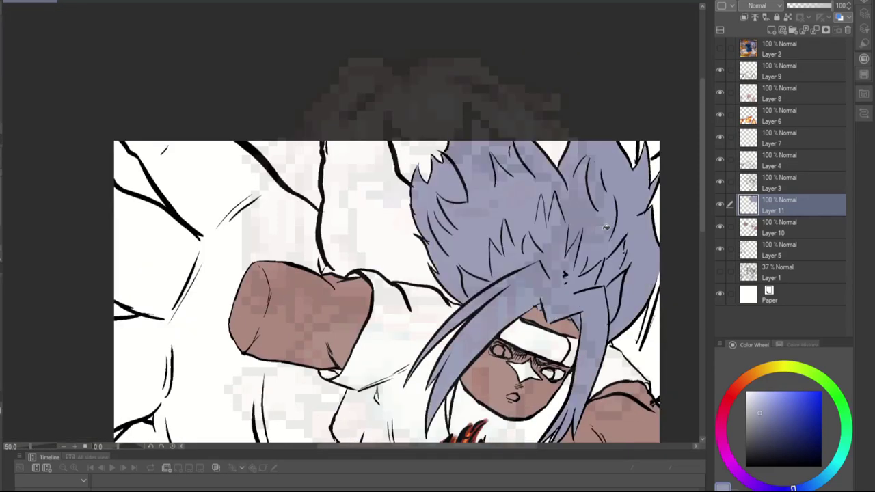
pyautogui.hotkey('ctrl', '-')
pyautogui.hotkey('ctrl', '-')
pyautogui.hotkey('ctrl', '+')
pyautogui.hotkey('ctrl', '+')
pyautogui.hotkey('ctrl', '+')
pyautogui.hotkey('ctrl', '+')
pyautogui.hotkey('alt', ']')
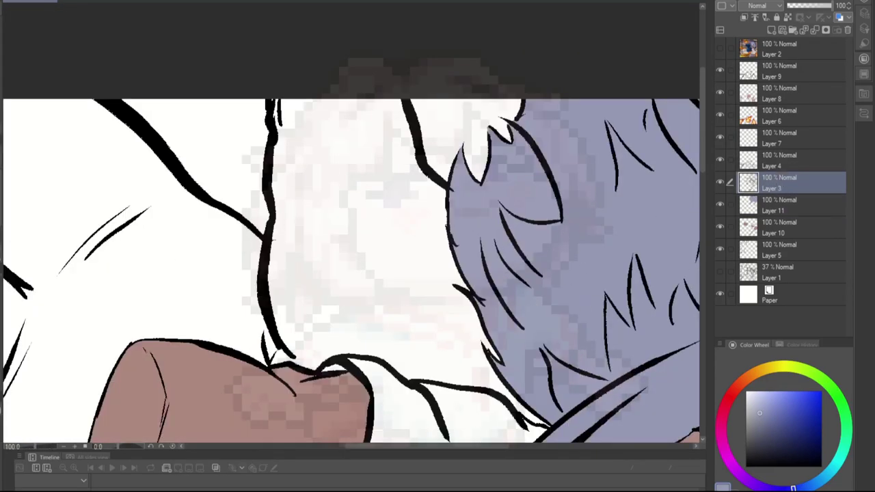
pyautogui.hotkey('alt', ']')
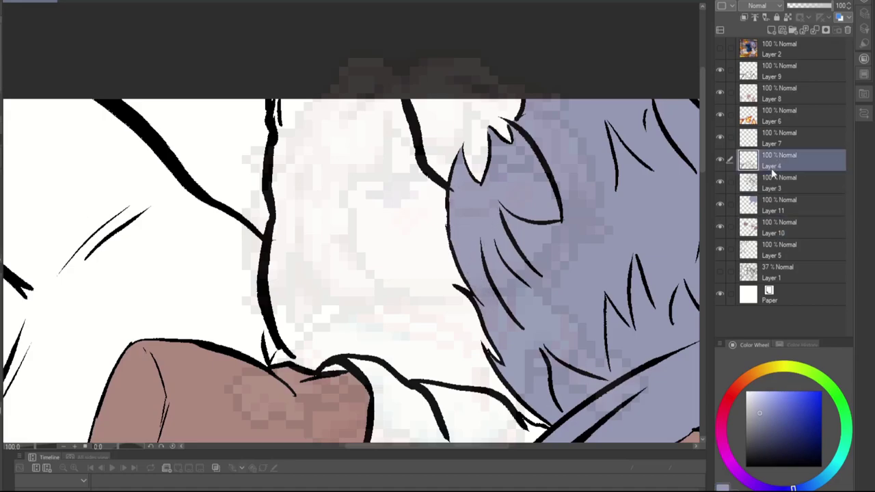
pyautogui.hotkey('alt', '[')
pyautogui.hotkey('alt', '[')
pyautogui.hotkey('alt', '[')
pyautogui.hotkey('alt', '[')
pyautogui.hotkey('alt', ']')
pyautogui.hotkey('alt', ']')
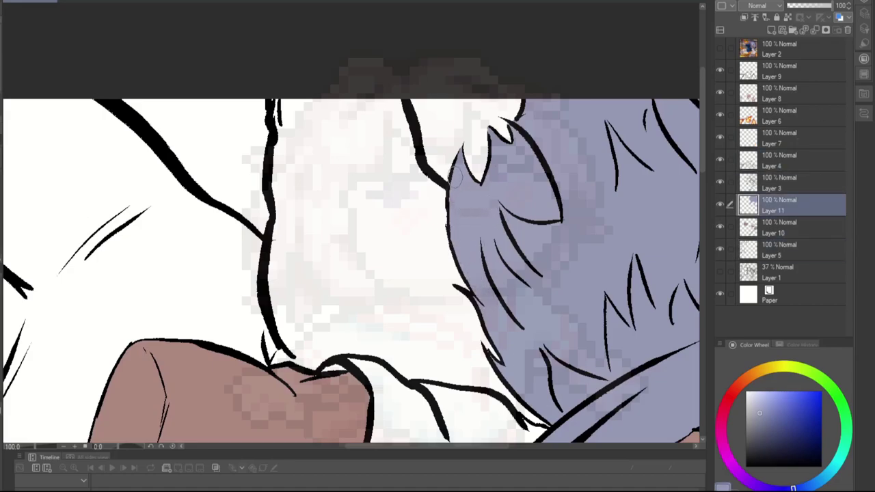
# Show the reference picture on Layer 2, sample the shirt's blue from it, and hide it again
pyautogui.hotkey('ctrl', '-')
pyautogui.hotkey('ctrl', '-')
pyautogui.hotkey('ctrl', '-')
pyautogui.hotkey('ctrl', '-')
pyautogui.click(719, 48)
pyautogui.click(719, 48)
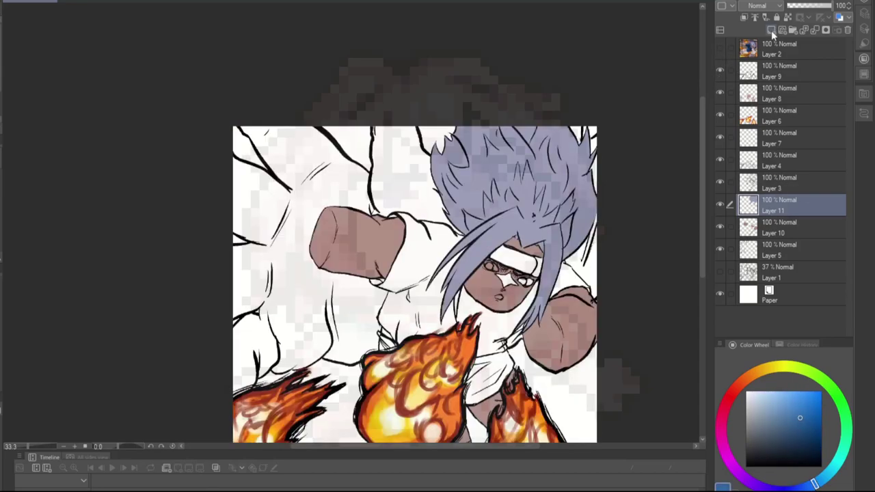
# Add a new layer above the hair layer and fill the shirt and sleeves with blue
pyautogui.hotkey('alt', ']')
pyautogui.hotkey('alt', '[')
pyautogui.hotkey('alt', '[')
pyautogui.hotkey('alt', '[')
pyautogui.hotkey('alt', ']')
pyautogui.hotkey('alt', ']')
pyautogui.hotkey('ctrl', 'shift', 'n')
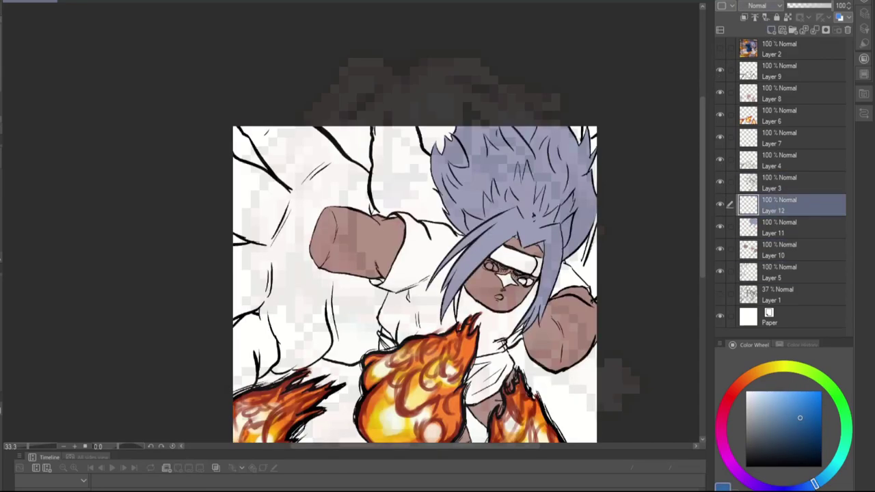
pyautogui.hotkey('ctrl', '+')
pyautogui.hotkey('ctrl', '+')
pyautogui.scroll(-2, 505, 309)
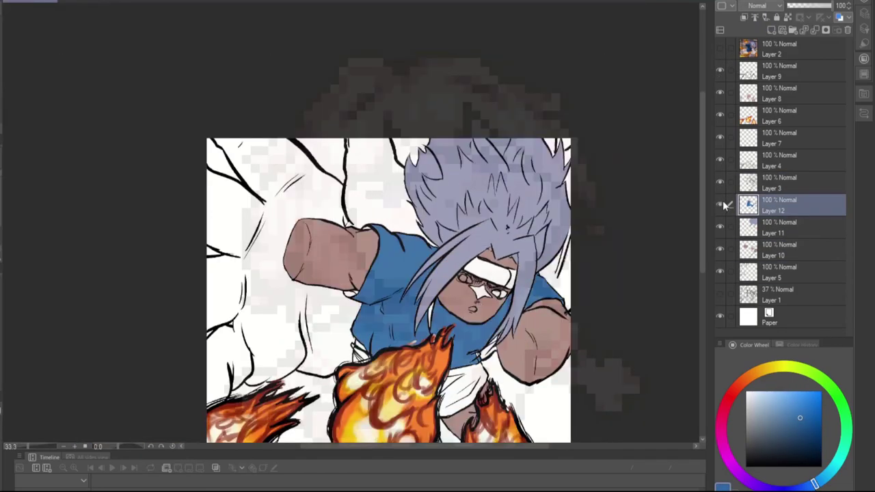
# On Layer 10, touch up the skin tone along the sleeve edges of both arms
pyautogui.scroll(4, 410, 308)
pyautogui.scroll(-2, 367, 352)
pyautogui.press('x')
pyautogui.scroll(3, 367, 352)
pyautogui.hotkey('alt', '[')
pyautogui.hotkey('alt', '[')
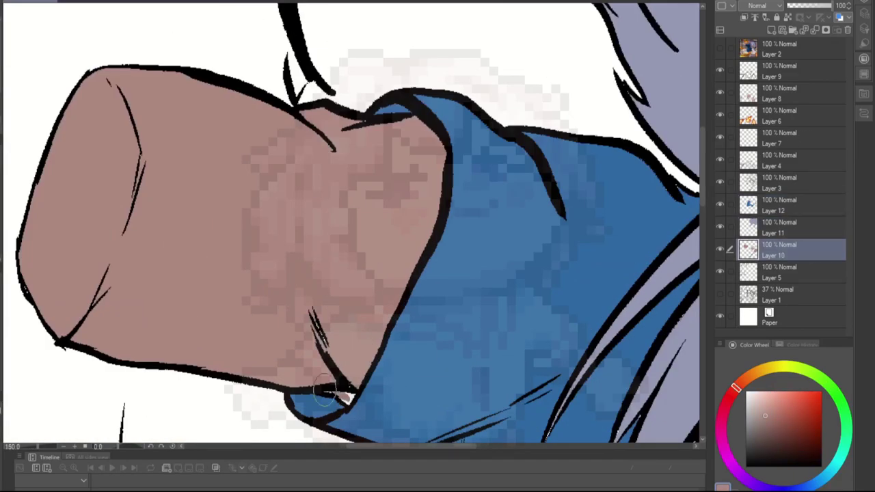
pyautogui.scroll(-3, 290, 242)
pyautogui.scroll(2, 290, 242)
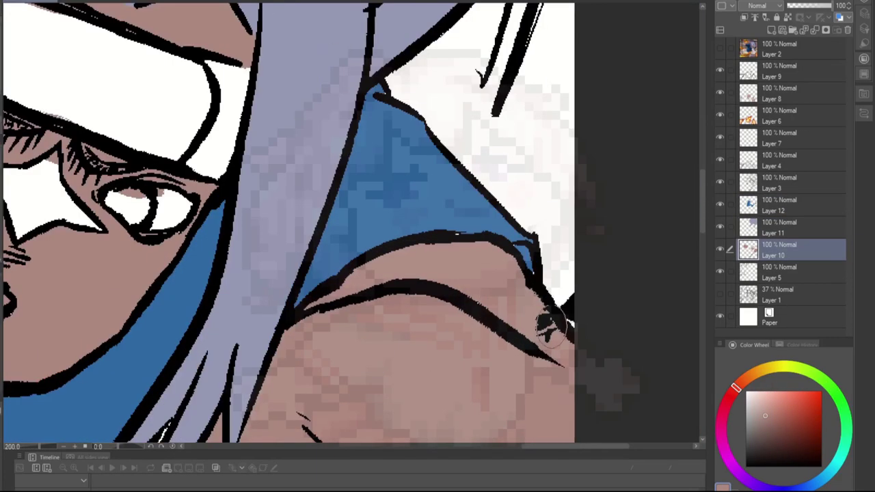
# On Layer 11, fill the small hair strand beside the jaw with grey-blue
pyautogui.scroll(-2, 290, 242)
pyautogui.press('x')
pyautogui.scroll(3, 310, 308)
pyautogui.hotkey('alt', ']')
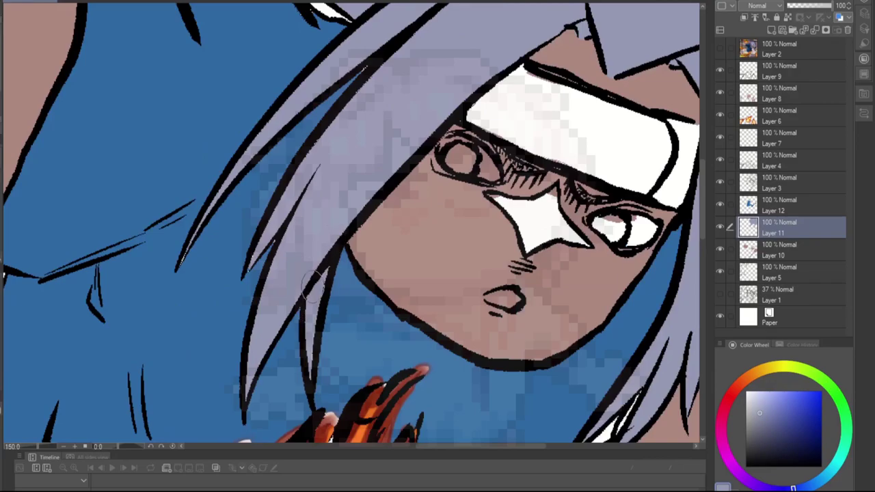
pyautogui.scroll(-3, 219, 188)
# On Layer 12, touch up the shirt's blue around the tip of the central flame
pyautogui.scroll(4, 336, 172)
pyautogui.hotkey('alt', ']')
pyautogui.scroll(-3, 274, 89)
pyautogui.scroll(-2, 274, 90)
pyautogui.scroll(3, 479, 153)
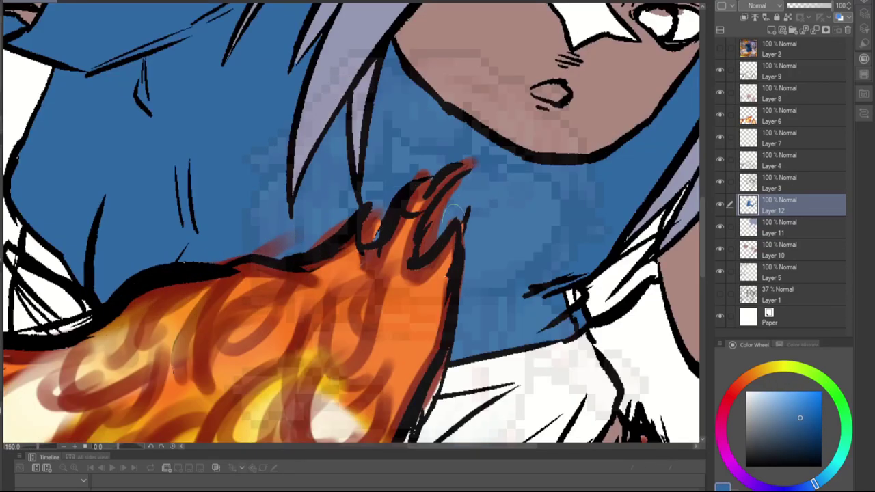
# Sample the skin tone and touch up the remaining skin areas beside the flames on Layer 10
pyautogui.scroll(-4, 194, 265)
pyautogui.keyDown('alt'); pyautogui.click(581, 198); pyautogui.keyUp('alt')
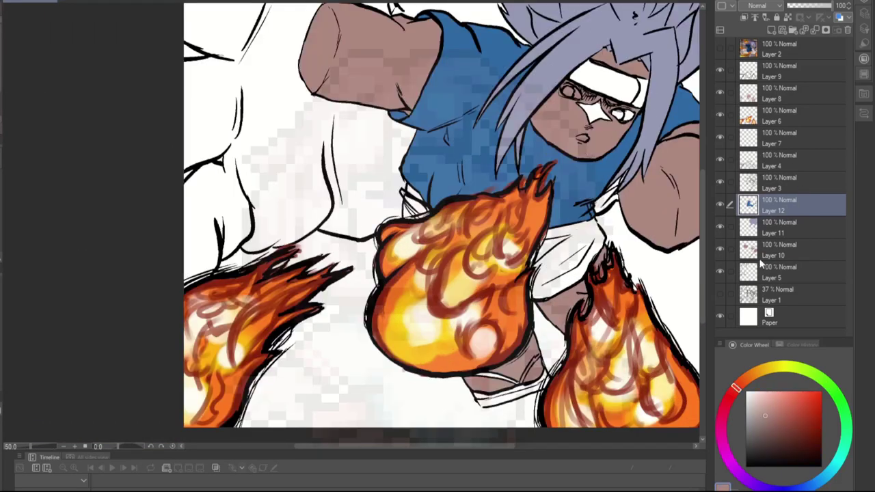
pyautogui.hotkey('alt', '[')
pyautogui.hotkey('alt', '[')
pyautogui.scroll(4, 423, 203)
pyautogui.moveTo(471, 254); pyautogui.dragTo(423, 203)
pyautogui.scroll(-5, 423, 203)
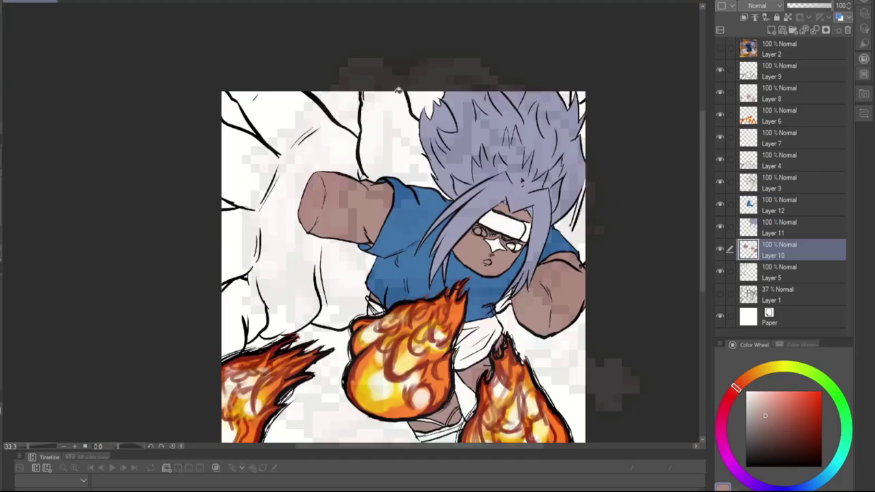
# Add a new layer beneath Layer 5 and fill the giant background hand with the skin tone
pyautogui.hotkey('alt', '[')
pyautogui.hotkey('ctrl', 'shift', 'n')
pyautogui.hotkey('alt', '[')
pyautogui.moveTo(728, 277); pyautogui.dragTo(735, 304)
pyautogui.scroll(-3, 594, 89)
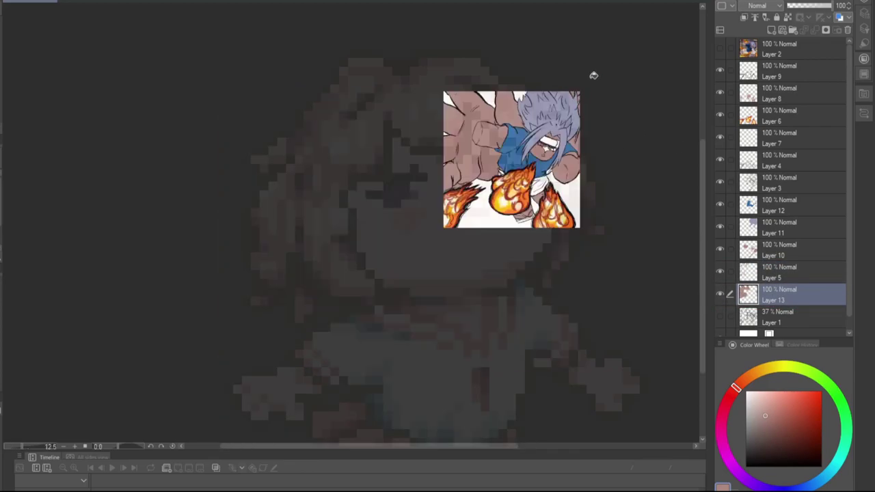
pyautogui.scroll(5, 107, 194)
pyautogui.scroll(-5, 579, 110)
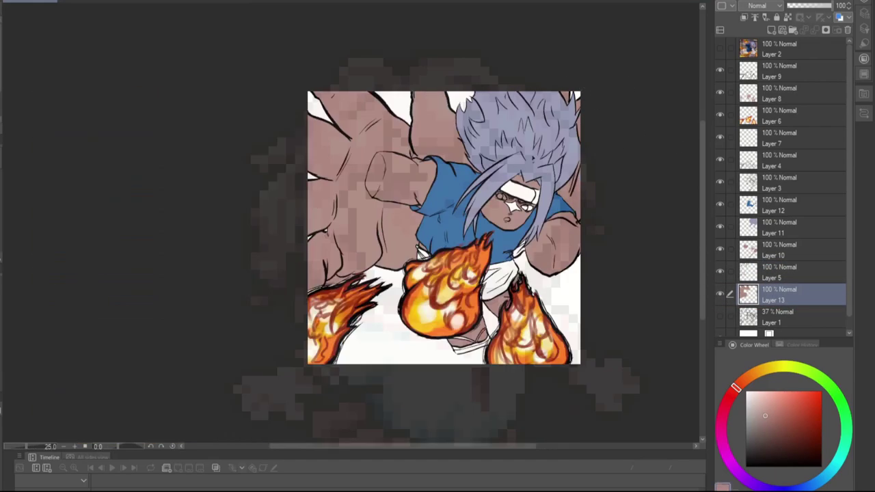
pyautogui.scroll(4, 340, 324)
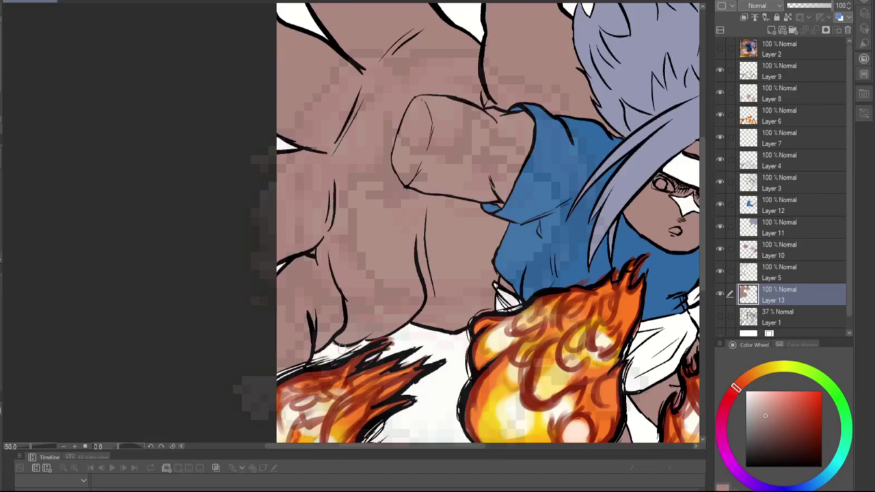
pyautogui.scroll(-3, 488, 226)
pyautogui.scroll(3, 273, 205)
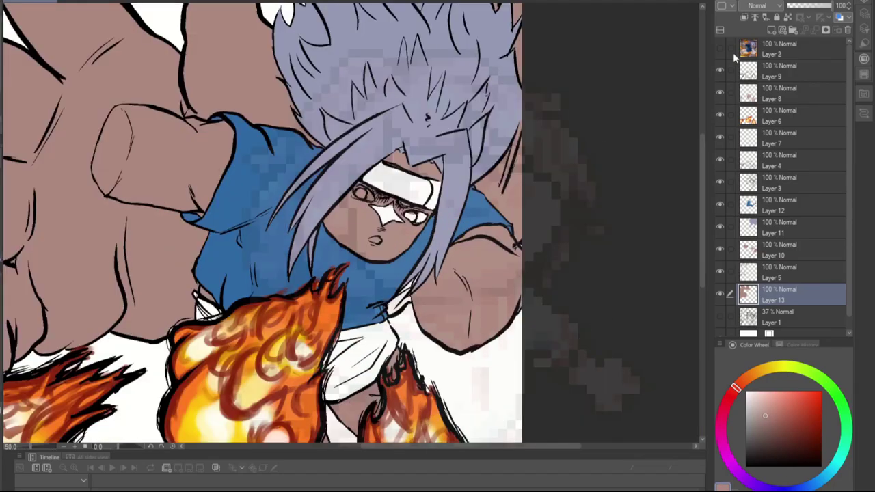
# Pick a pale cream, add a new layer above Layer 12, and paint the waist cloth on both sides of the flame
pyautogui.scroll(-3, 488, 199)
pyautogui.scroll(3, 488, 200)
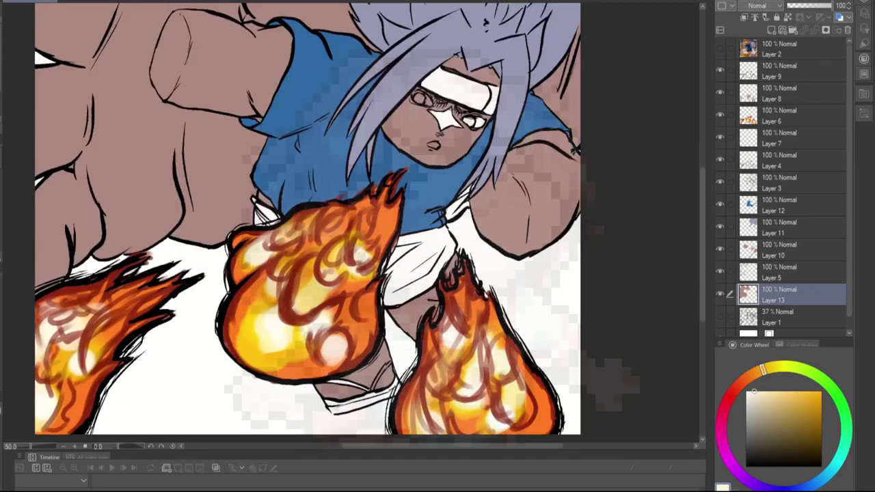
pyautogui.hotkey('alt', ']')
pyautogui.hotkey('alt', ']')
pyautogui.hotkey('alt', ']')
pyautogui.hotkey('alt', ']')
pyautogui.hotkey('ctrl', 'shift', 'n')
pyautogui.scroll(4, 438, 242)
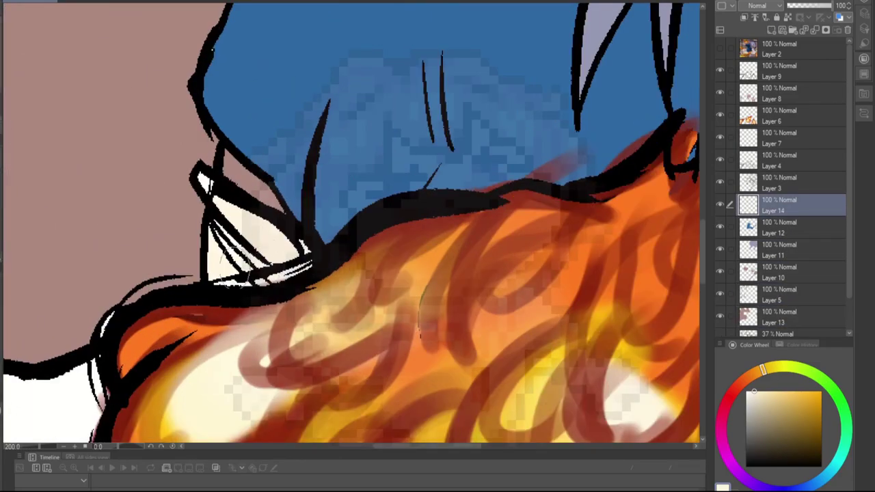
pyautogui.scroll(-1, 478, 270)
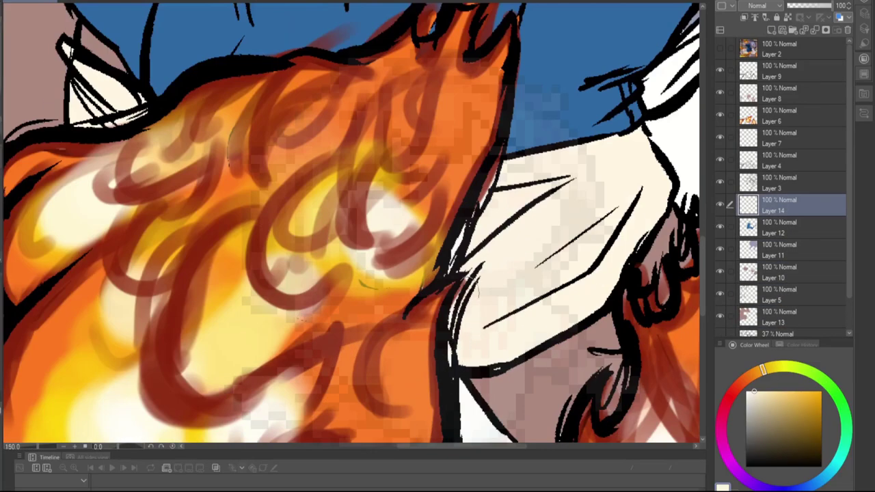
# Change the Paper layer's colour to medium grey
pyautogui.scroll(-3, 456, 265)
pyautogui.hotkey('alt', '[')
pyautogui.hotkey('alt', '[')
pyautogui.hotkey('alt', '[')
pyautogui.hotkey('alt', '[')
pyautogui.hotkey('alt', '[')
pyautogui.hotkey('alt', '[')
pyautogui.hotkey('alt', '[')
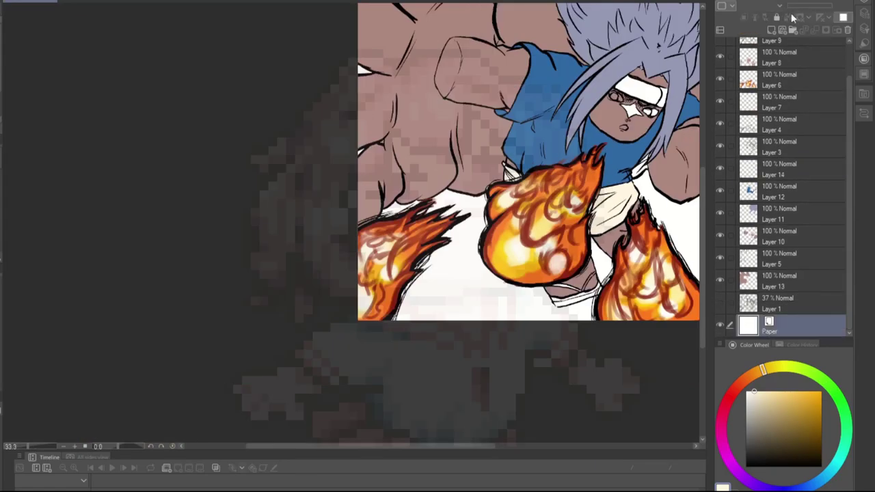
pyautogui.scroll(2, 555, 264)
pyautogui.scroll(1, 555, 264)
# Return to Layer 14 and touch up the cream along the edges of the waist cloth
pyautogui.hotkey('alt', ']')
pyautogui.hotkey('alt', ']')
pyautogui.hotkey('alt', ']')
pyautogui.hotkey('alt', ']')
pyautogui.hotkey('alt', ']')
pyautogui.hotkey('alt', ']')
pyautogui.hotkey('alt', ']')
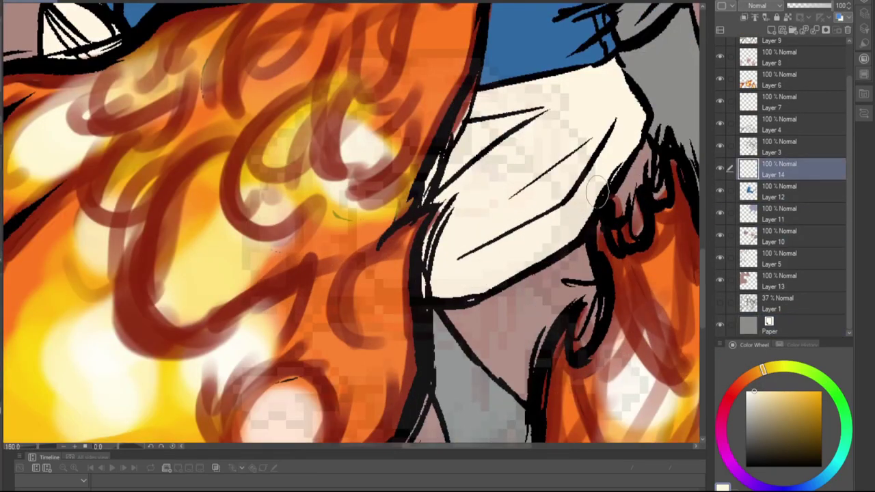
pyautogui.scroll(-3, 556, 264)
# On a new layer beneath Layer 14, paint the star on the nose near-black and both eyes dark grey
pyautogui.scroll(2, 551, 273)
pyautogui.scroll(3, 519, 224)
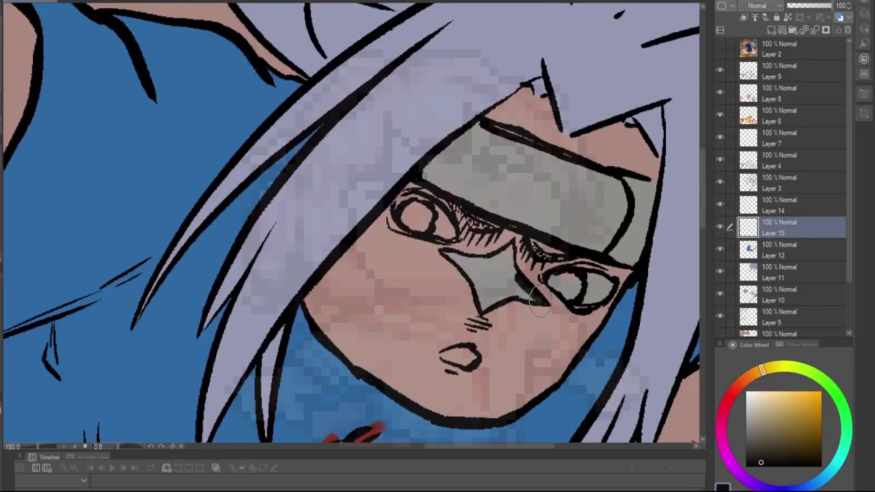
pyautogui.click(512, 241)
pyautogui.moveTo(567, 294)
pyautogui.mouseDown()
pyautogui.moveTo(588, 283)
pyautogui.moveTo(581, 280)
pyautogui.moveTo(605, 288)
pyautogui.moveTo(584, 293)
pyautogui.mouseUp()
pyautogui.moveTo(442, 232)
pyautogui.mouseDown()
pyautogui.moveTo(403, 203)
pyautogui.moveTo(424, 226)
pyautogui.mouseUp()
# Fill the irises of both eyes with bright red on Layer 15
pyautogui.scroll(-2, 424, 225)
pyautogui.scroll(4, 424, 226)
pyautogui.scroll(2, 442, 185)
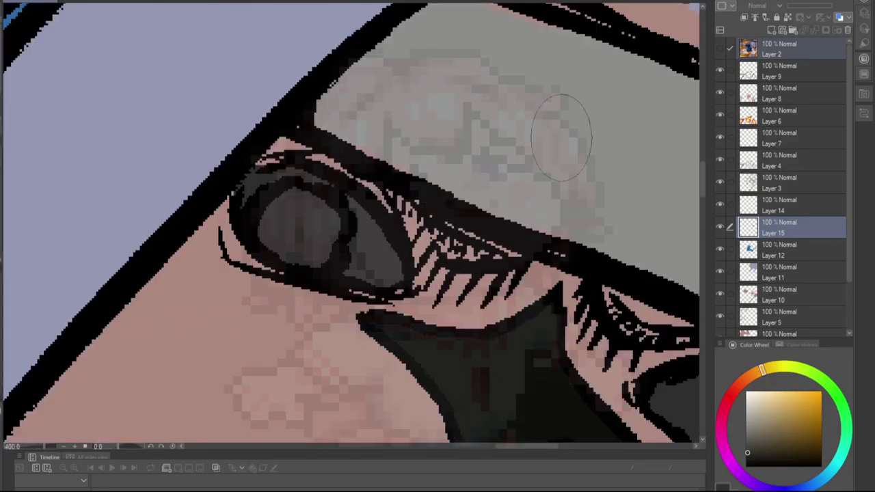
pyautogui.keyDown('alt'); pyautogui.click(322, 253); pyautogui.keyUp('alt')
pyautogui.moveTo(303, 234)
pyautogui.mouseDown()
pyautogui.moveTo(280, 236)
pyautogui.moveTo(287, 222)
pyautogui.moveTo(315, 239)
pyautogui.mouseUp()
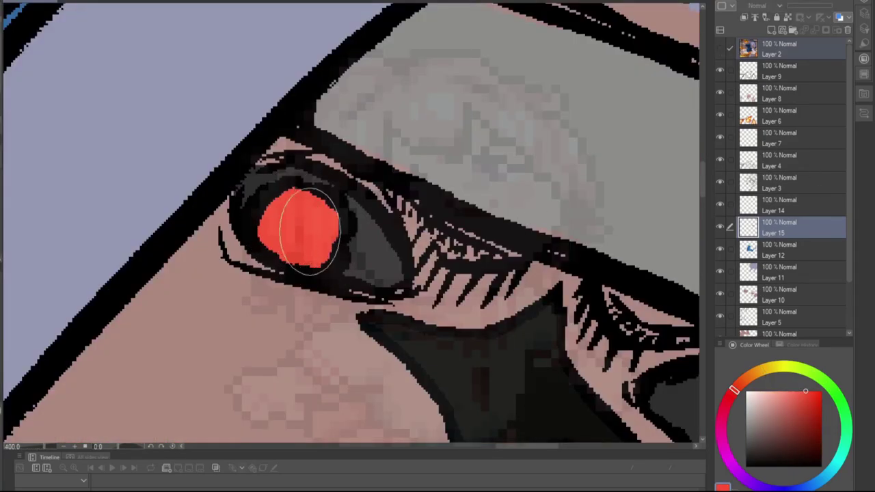
pyautogui.scroll(-1, 314, 240)
pyautogui.moveTo(478, 301); pyautogui.dragTo(498, 313)
# Sample the dark grey and draw a pupil, surrounding dots and a connecting ring in the first red iris
pyautogui.scroll(-2, 498, 312)
pyautogui.scroll(3, 205, 149)
pyautogui.keyDown('alt'); pyautogui.click(205, 149); pyautogui.keyUp('alt')
pyautogui.click(337, 212)
pyautogui.click(341, 267)
pyautogui.click(283, 223)
pyautogui.click(316, 159)
pyautogui.click(383, 204)
pyautogui.moveTo(383, 205)
pyautogui.mouseDown()
pyautogui.moveTo(342, 261)
pyautogui.moveTo(287, 205)
pyautogui.mouseUp()
pyautogui.moveTo(314, 147); pyautogui.dragTo(379, 191)
# Draw the same dark dots and connecting ring around the pupil in the second red iris
pyautogui.scroll(-3, 342, 205)
pyautogui.scroll(3, 488, 312)
pyautogui.click(528, 237)
pyautogui.click(442, 206)
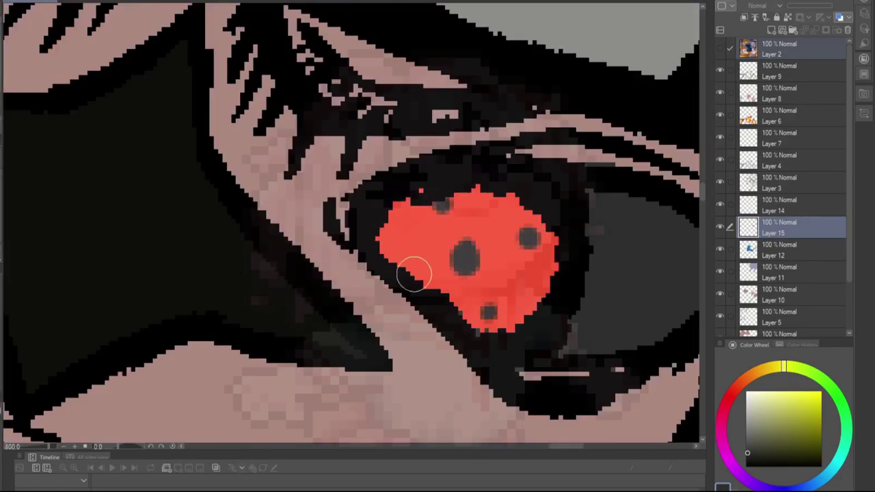
pyautogui.moveTo(417, 287); pyautogui.dragTo(410, 219)
pyautogui.moveTo(519, 300); pyautogui.dragTo(453, 200)
pyautogui.scroll(-3, 453, 201)
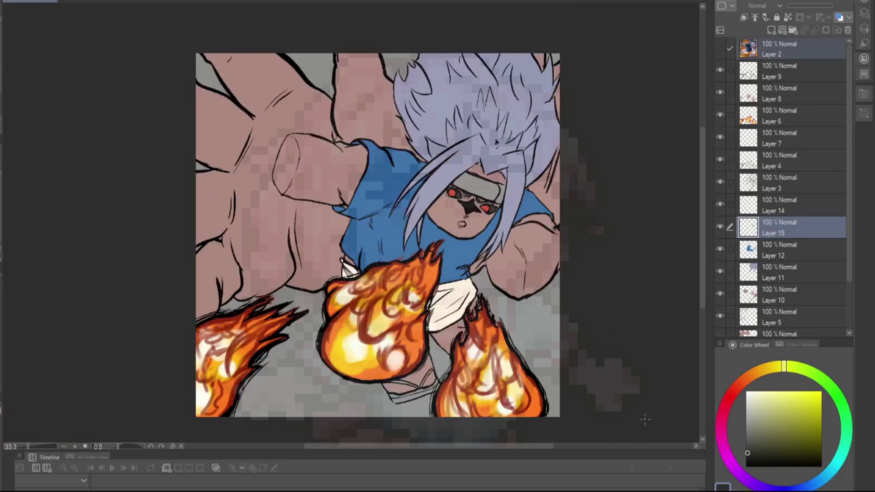
# Sample the shirt's blue and paint the headband cloth around the metal plate on Layer 12
pyautogui.keyDown('alt'); pyautogui.click(505, 194); pyautogui.keyUp('alt')
pyautogui.scroll(5, 505, 195)
pyautogui.keyDown('ctrl'); pyautogui.keyDown('shift'); pyautogui.click(456, 274); pyautogui.keyUp('shift'); pyautogui.keyUp('ctrl')
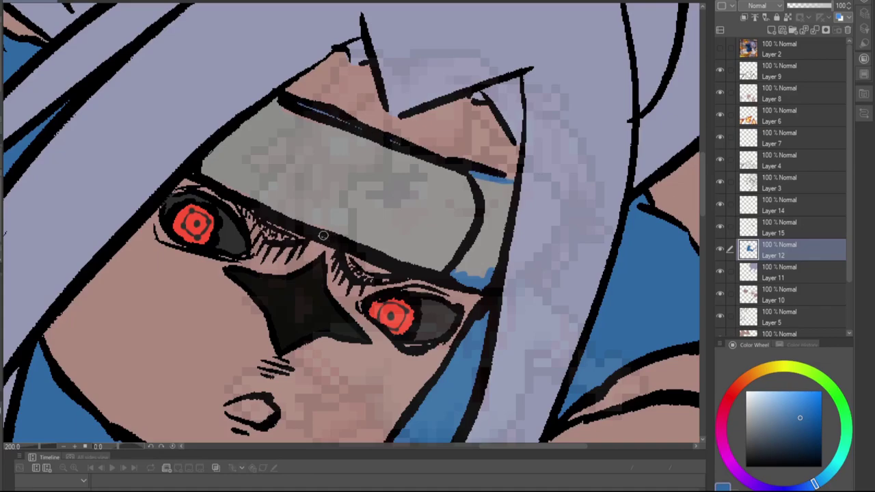
pyautogui.moveTo(509, 181); pyautogui.dragTo(478, 274)
pyautogui.scroll(-3, 478, 274)
# Set grey as the drawing colour and add a new layer above Layer 15
pyautogui.press('x')
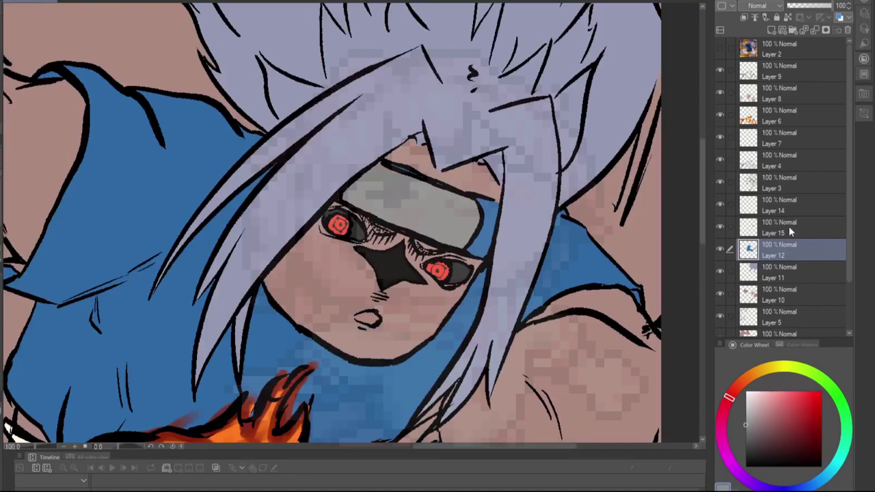
pyautogui.click(779, 227)
pyautogui.hotkey('ctrl', 'shift', 'n')
pyautogui.scroll(-3, 476, 193)
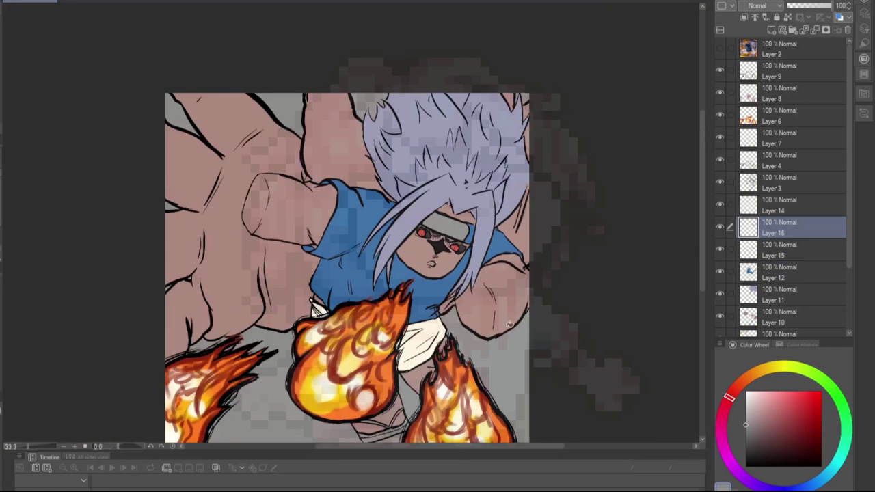
pyautogui.scroll(5, 381, 387)
# Add a new layer above Layer 12 and paint the straps and band on the lower leg brown
pyautogui.click(785, 296)
pyautogui.hotkey('ctrl', 'shift', 'n')
pyautogui.click(784, 438)
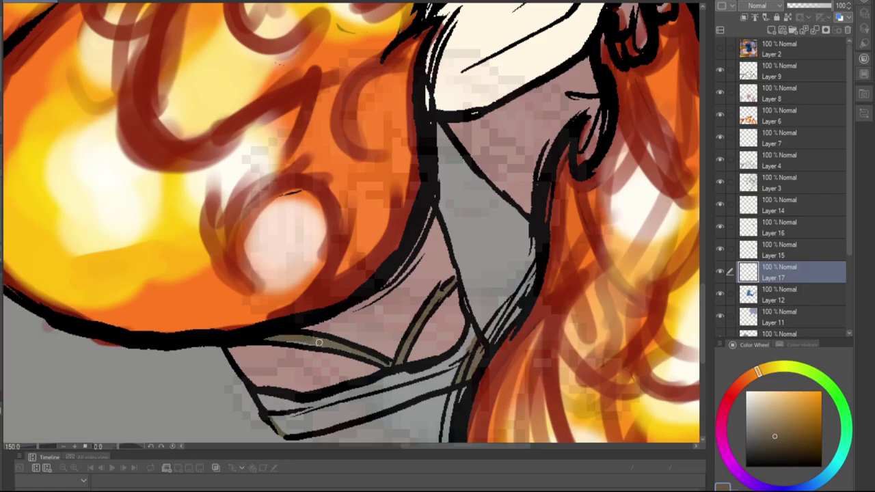
pyautogui.click(358, 407)
pyautogui.scroll(-7, 554, 317)
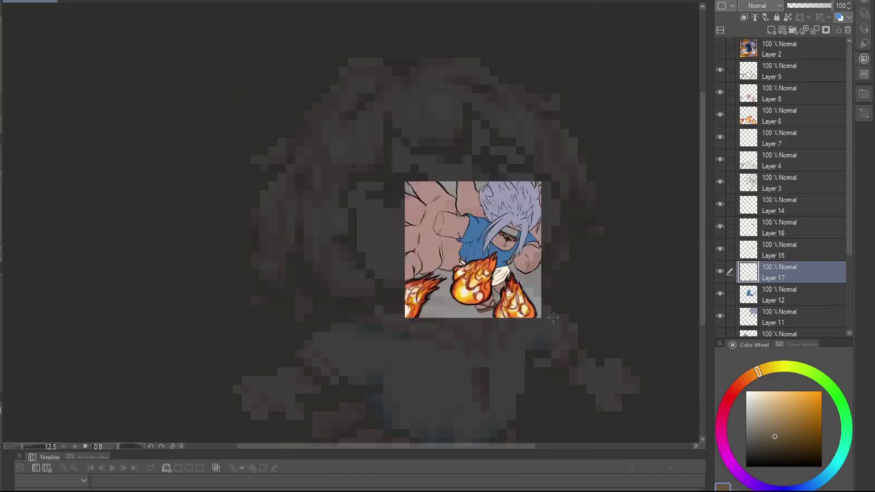
# Add a new layer above Layer 9, set its blending mode to Add (Glow), and try an orange glow stroke over the shirt
pyautogui.scroll(4, 575, 218)
pyautogui.click(793, 71)
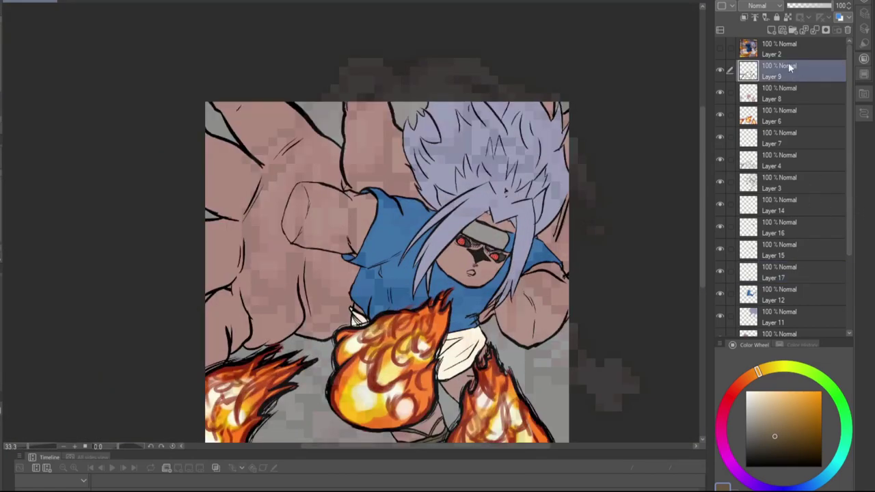
pyautogui.click(774, 32)
pyautogui.click(757, 6)
pyautogui.click(759, 156)
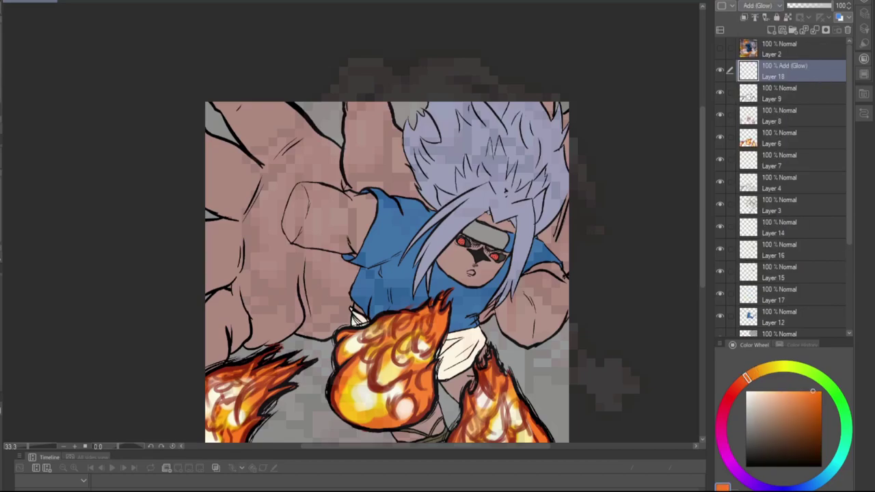
pyautogui.scroll(1, 406, 249)
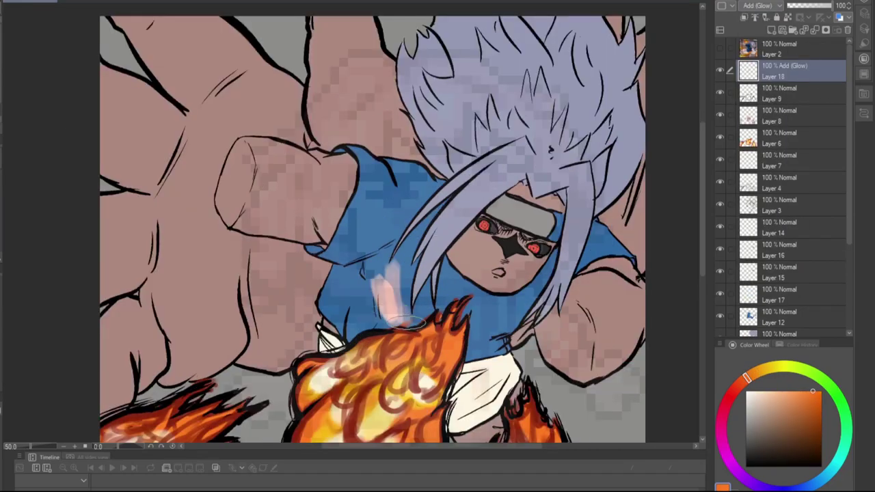
pyautogui.keyDown('alt'); pyautogui.click(383, 300); pyautogui.keyUp('alt')
# Lock the transparent pixels of Layer 12 and try a muted orange stroke on the shirt
pyautogui.scroll(-2, 786, 205)
pyautogui.click(780, 256)
pyautogui.click(790, 20)
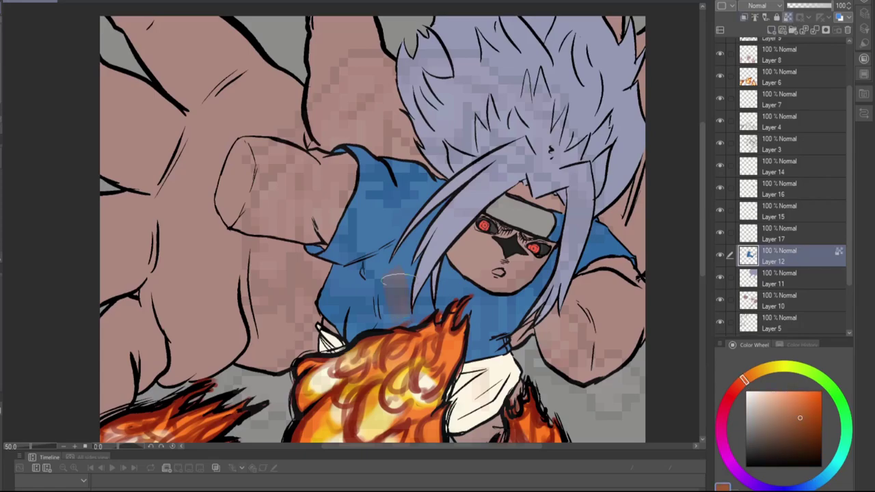
pyautogui.moveTo(393, 260); pyautogui.dragTo(400, 301)
pyautogui.hotkey('ctrl', 'z')
# Shade the shirt's lower edge, sleeve and shoulder with darker blue sampled from the shirt on Layer 12
pyautogui.keyDown('alt'); pyautogui.click(383, 294); pyautogui.keyUp('alt')
pyautogui.moveTo(328, 321)
pyautogui.mouseDown()
pyautogui.moveTo(384, 256)
pyautogui.moveTo(348, 159)
pyautogui.moveTo(413, 255)
pyautogui.moveTo(425, 300)
pyautogui.moveTo(420, 196)
pyautogui.moveTo(567, 233)
pyautogui.moveTo(417, 178)
pyautogui.moveTo(410, 266)
pyautogui.mouseUp()
pyautogui.moveTo(478, 331); pyautogui.dragTo(530, 337)
pyautogui.keyDown('alt'); pyautogui.click(389, 240); pyautogui.keyUp('alt')
pyautogui.moveTo(328, 321)
pyautogui.mouseDown()
pyautogui.moveTo(321, 274)
pyautogui.moveTo(383, 246)
pyautogui.mouseUp()
pyautogui.moveTo(410, 164); pyautogui.dragTo(421, 236)
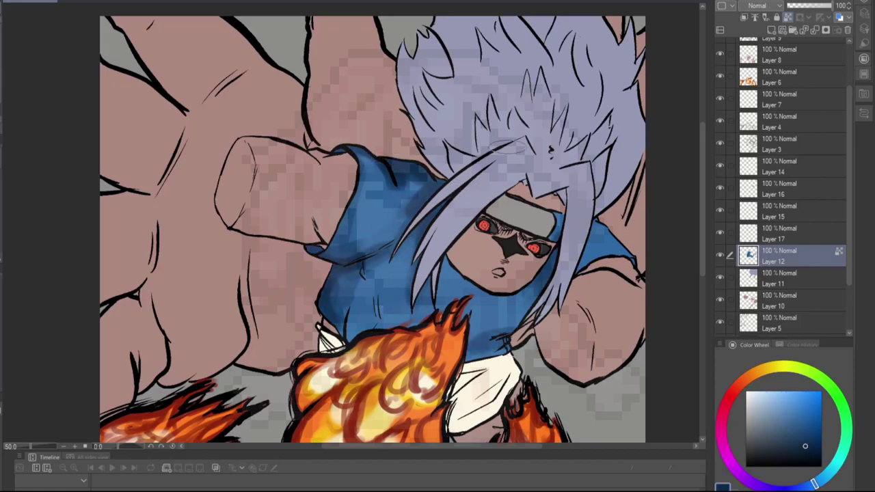
# Blend the shirt's folds around the sleeve, waist and collar with lighter and darker blues
pyautogui.scroll(-2, 560, 235)
pyautogui.scroll(3, 381, 259)
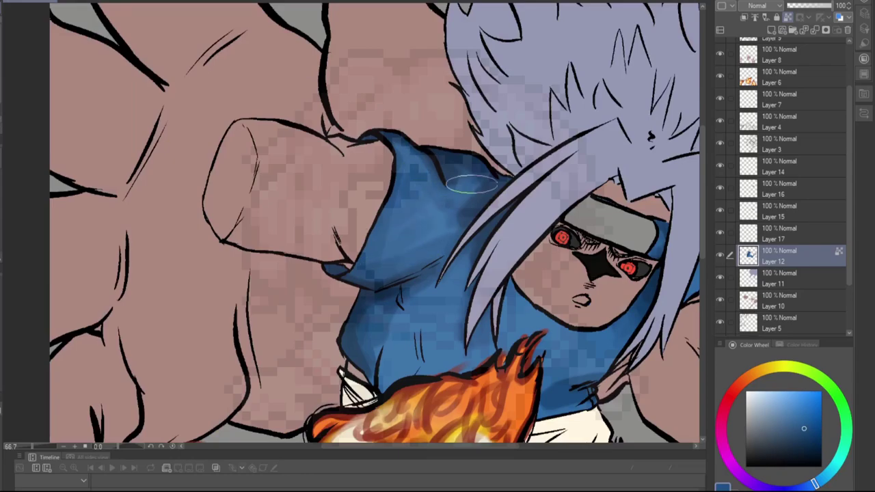
pyautogui.scroll(-3, 543, 301)
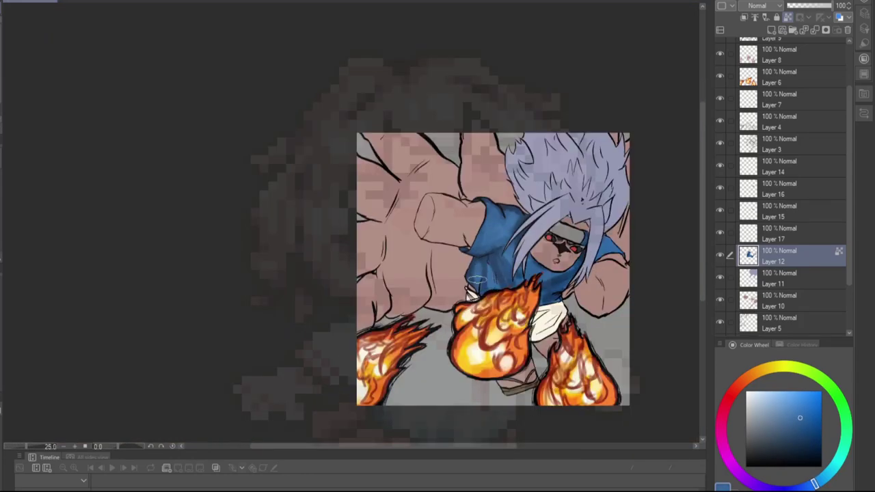
pyautogui.scroll(2, 511, 221)
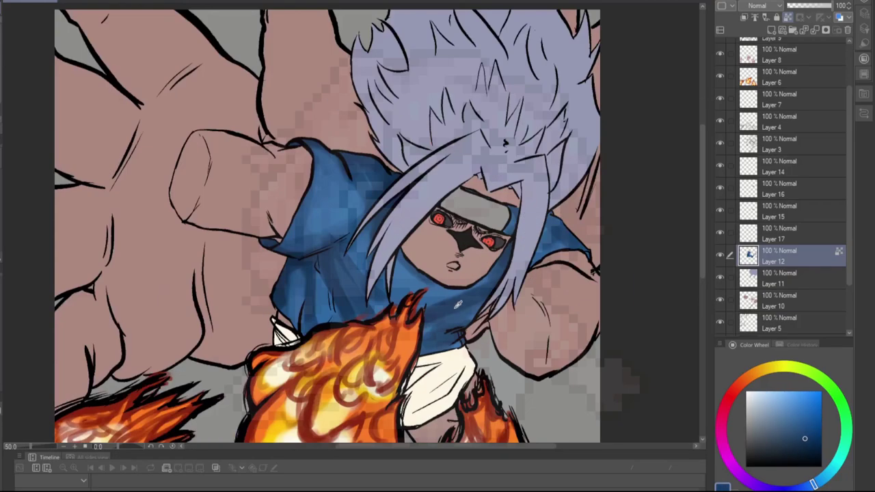
pyautogui.scroll(-2, 504, 141)
pyautogui.scroll(-1, 482, 261)
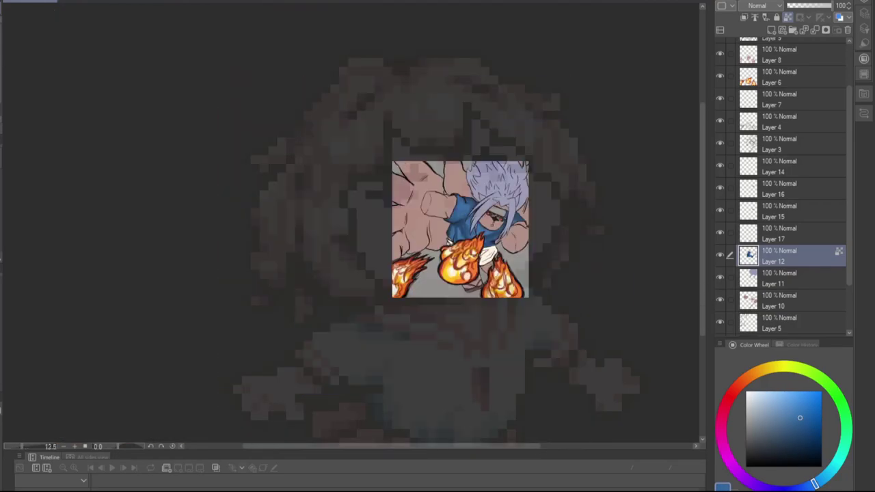
pyautogui.scroll(2, 482, 261)
# Lock the transparent pixels of Layer 10 and shade both arms near the sleeves and the blunt arm end with darker brown
pyautogui.hotkey('ctrl', '+')
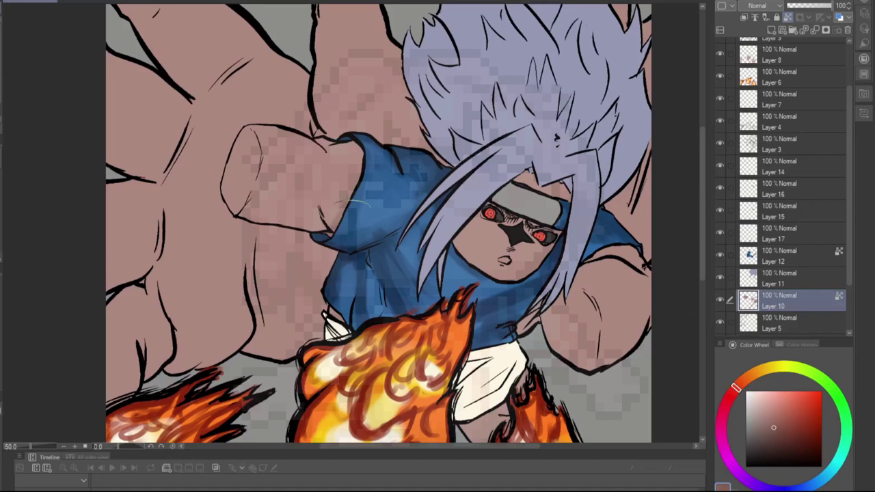
pyautogui.moveTo(592, 368)
pyautogui.mouseDown()
pyautogui.moveTo(649, 297)
pyautogui.moveTo(596, 262)
pyautogui.mouseUp()
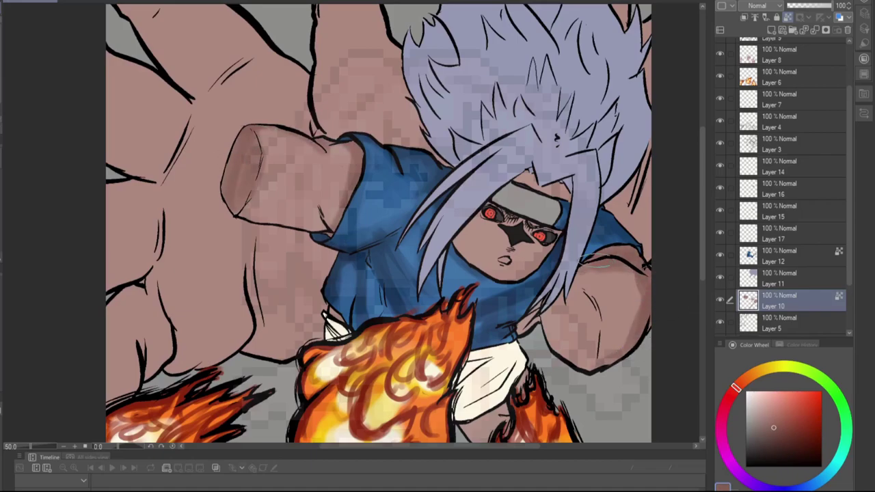
pyautogui.keyDown('alt'); pyautogui.click(291, 206); pyautogui.keyUp('alt')
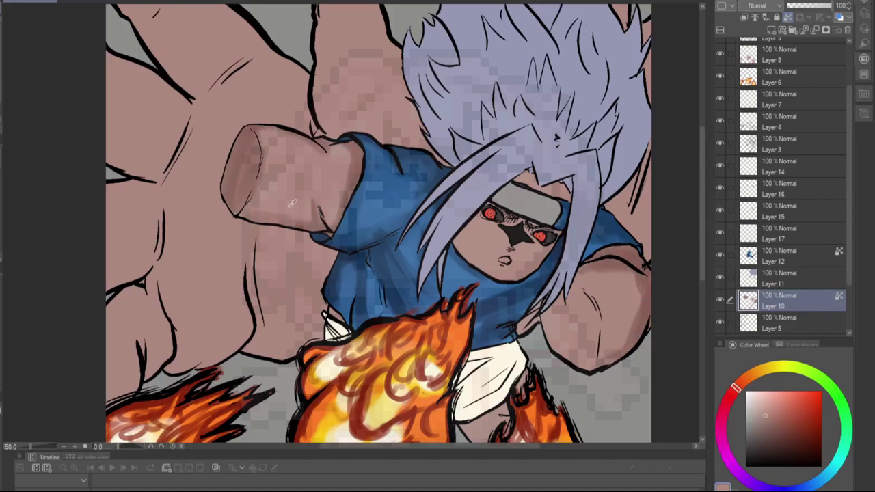
pyautogui.keyDown('alt'); pyautogui.click(614, 273); pyautogui.keyUp('alt')
pyautogui.moveTo(590, 258); pyautogui.dragTo(646, 251)
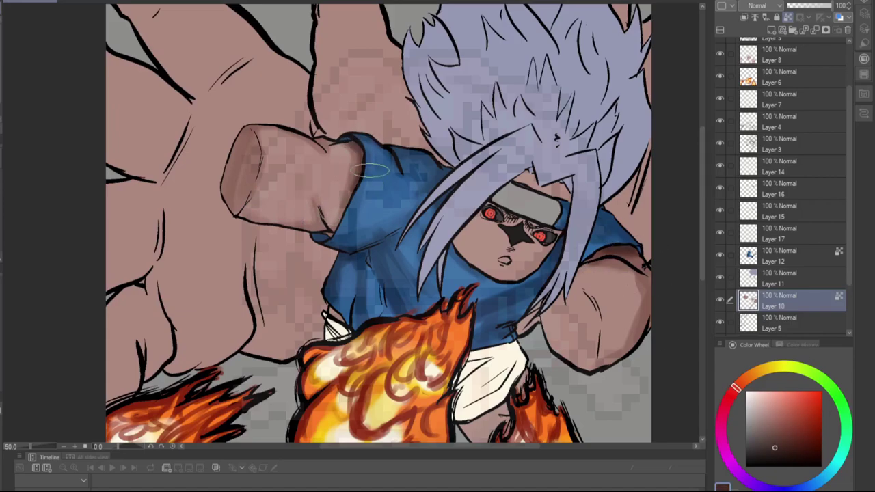
pyautogui.scroll(-3, 650, 297)
pyautogui.scroll(3, 424, 213)
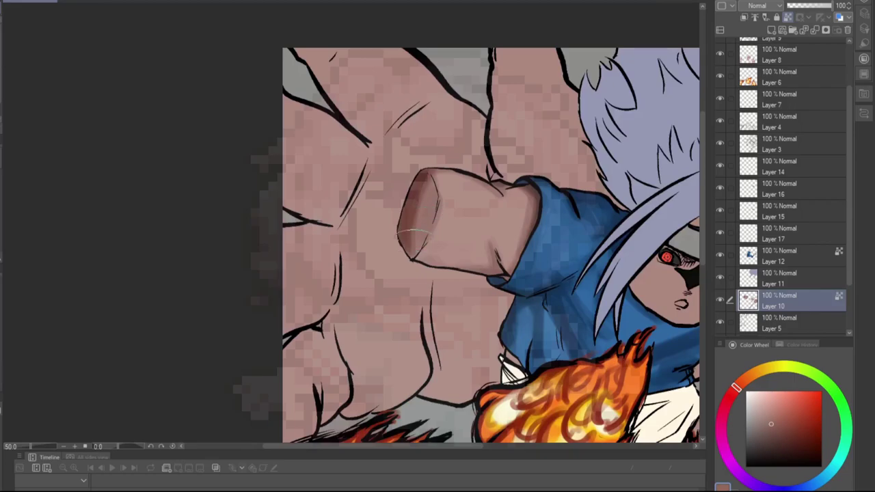
# Shade the leg below the white cloth with skin tones on Layer 10
pyautogui.scroll(-3, 445, 179)
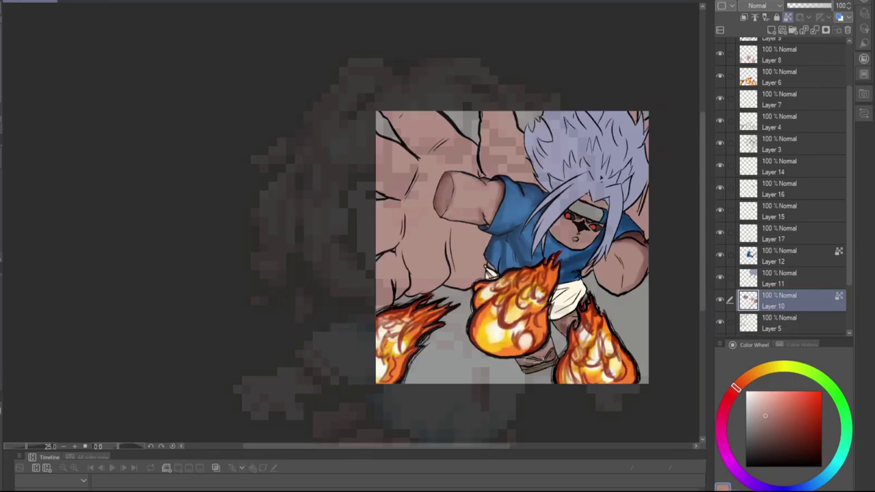
pyautogui.scroll(3, 564, 333)
pyautogui.keyDown('alt'); pyautogui.click(564, 316); pyautogui.keyUp('alt')
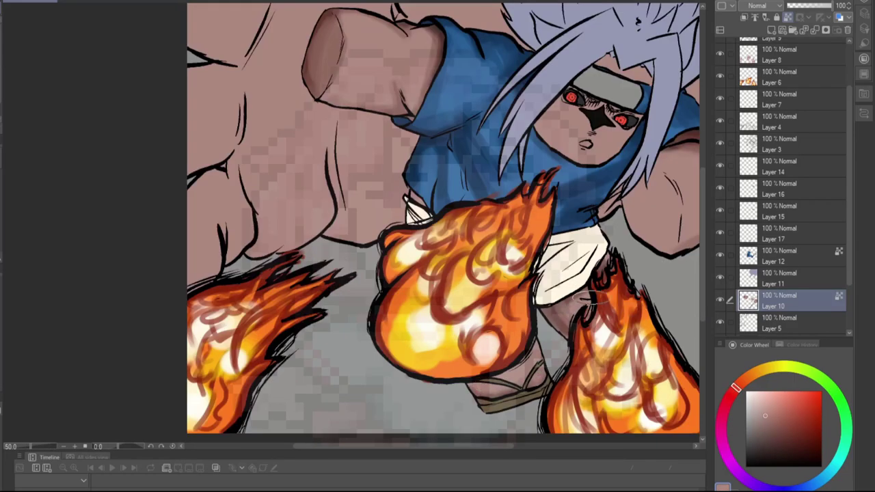
pyautogui.scroll(-1, 705, 227)
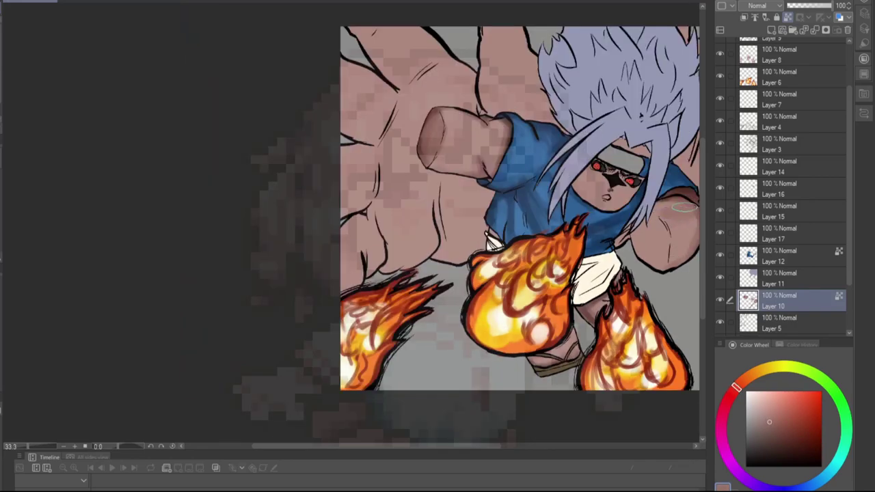
pyautogui.scroll(-1, 715, 195)
# Shade the face with darker skin tones along the hair, on the forehead and around the nose
pyautogui.scroll(2, 714, 195)
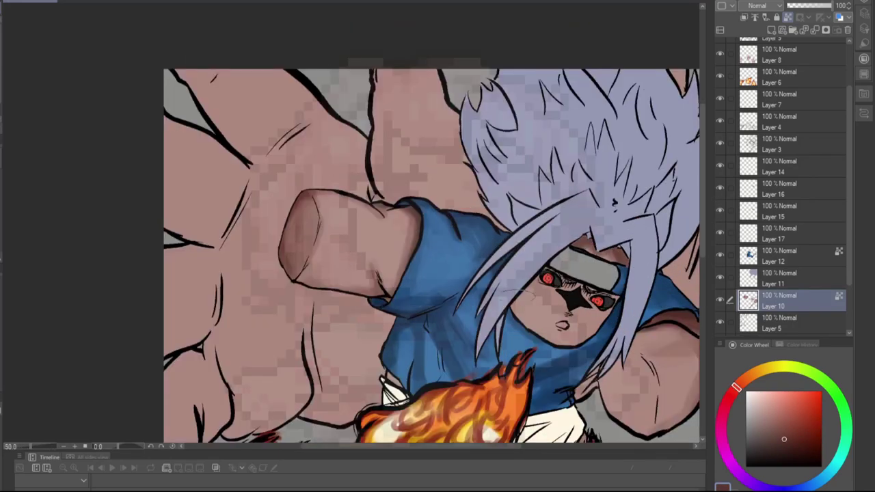
pyautogui.scroll(1, 557, 324)
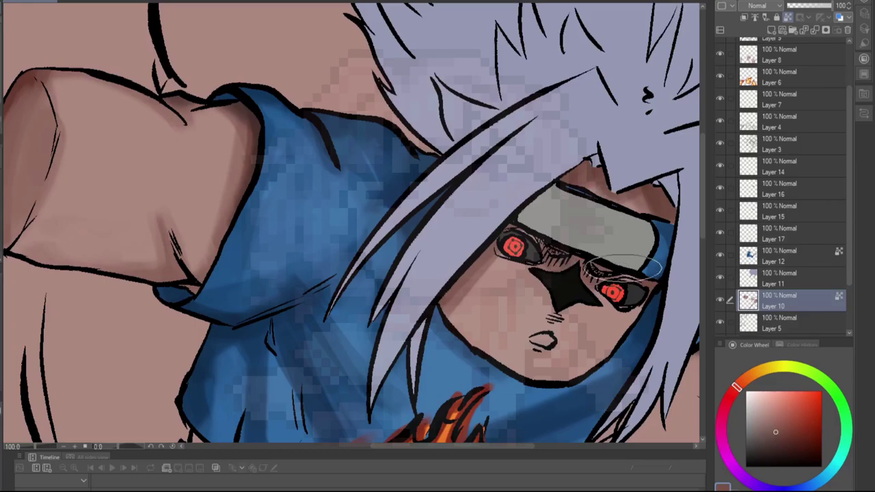
pyautogui.scroll(2, 557, 324)
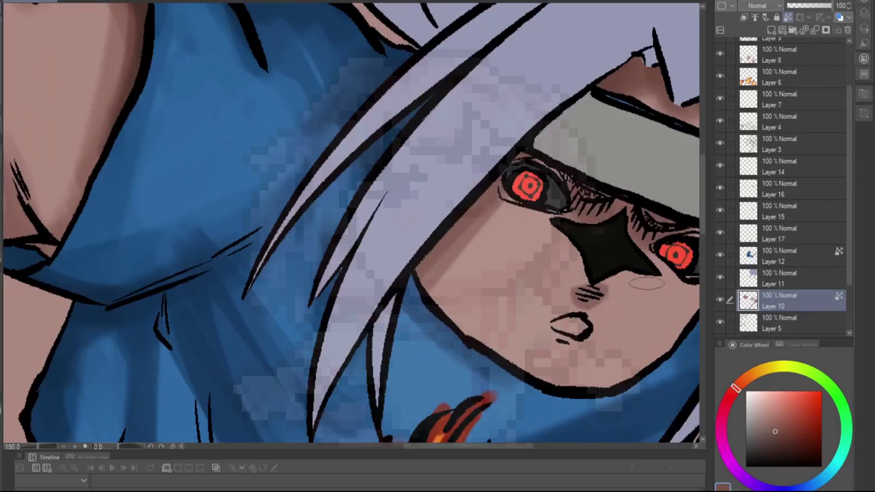
pyautogui.scroll(-3, 584, 294)
pyautogui.scroll(2, 587, 301)
pyautogui.scroll(-1, 595, 309)
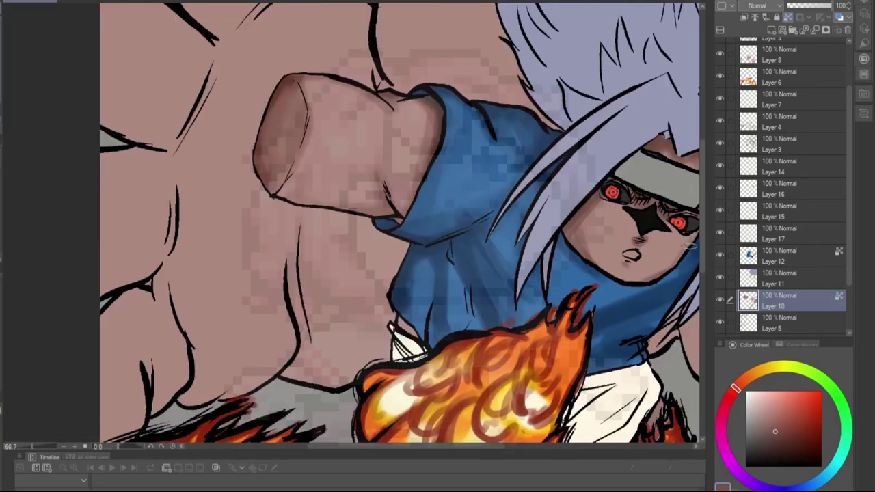
# Choose a darker reddish brown and deepen the shadows around the face's edges and forehead
pyautogui.scroll(-2, 648, 276)
pyautogui.scroll(4, 648, 276)
pyautogui.scroll(-1, 615, 260)
pyautogui.scroll(1, 608, 247)
pyautogui.scroll(-2, 608, 247)
pyautogui.scroll(1, 609, 247)
pyautogui.click(779, 435)
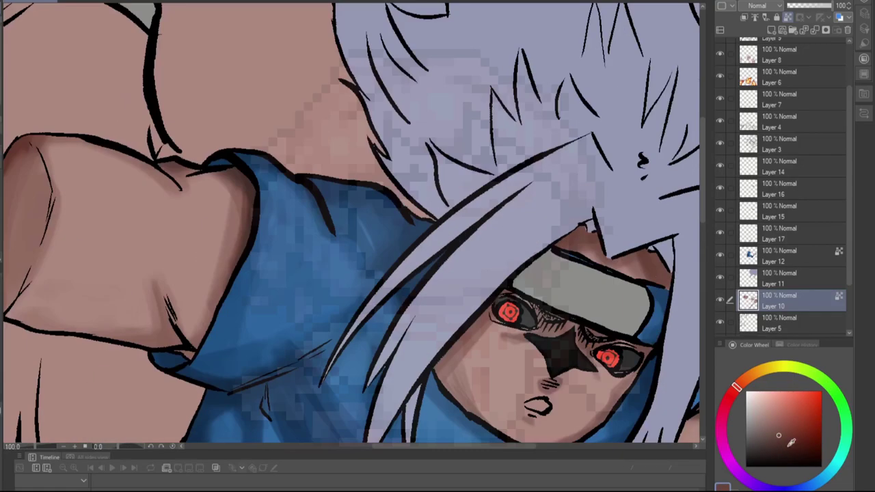
pyautogui.scroll(-1, 608, 232)
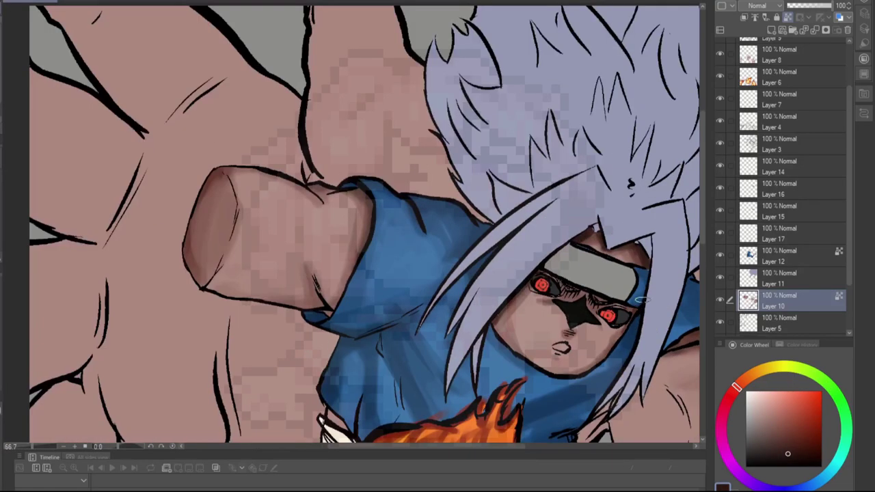
pyautogui.scroll(-5, 641, 297)
pyautogui.scroll(4, 627, 298)
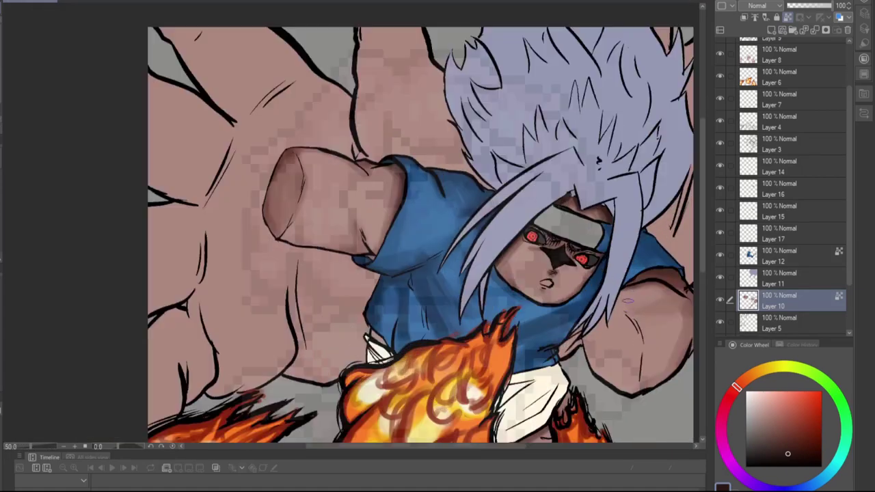
pyautogui.scroll(-1, 605, 349)
# Lock the transparent pixels of Layer 11 and paint medium blue-violet shading through the hair spikes
pyautogui.click(779, 278)
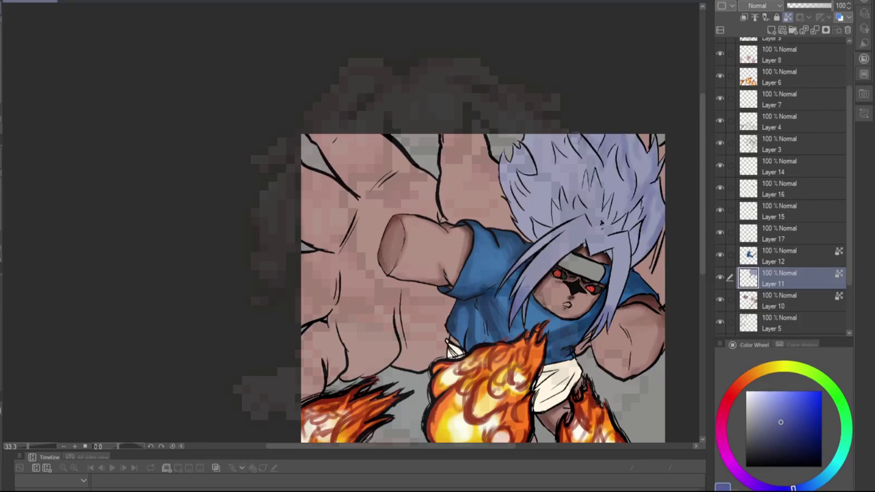
pyautogui.moveTo(510, 171)
pyautogui.mouseDown()
pyautogui.moveTo(534, 179)
pyautogui.moveTo(544, 205)
pyautogui.mouseUp()
pyautogui.moveTo(602, 220); pyautogui.dragTo(596, 171)
pyautogui.moveTo(567, 187); pyautogui.dragTo(555, 145)
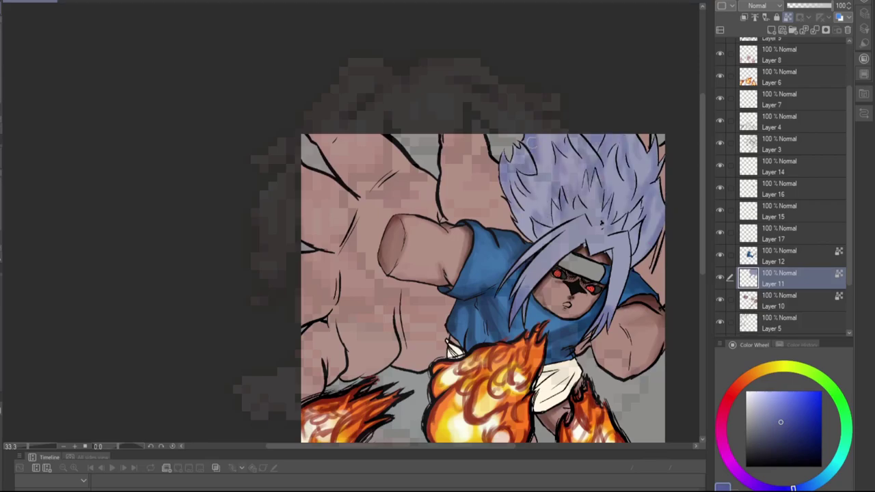
# Pick a darker navy blue and shade the front bangs, strand tips and spikes across the hair
pyautogui.click(803, 438)
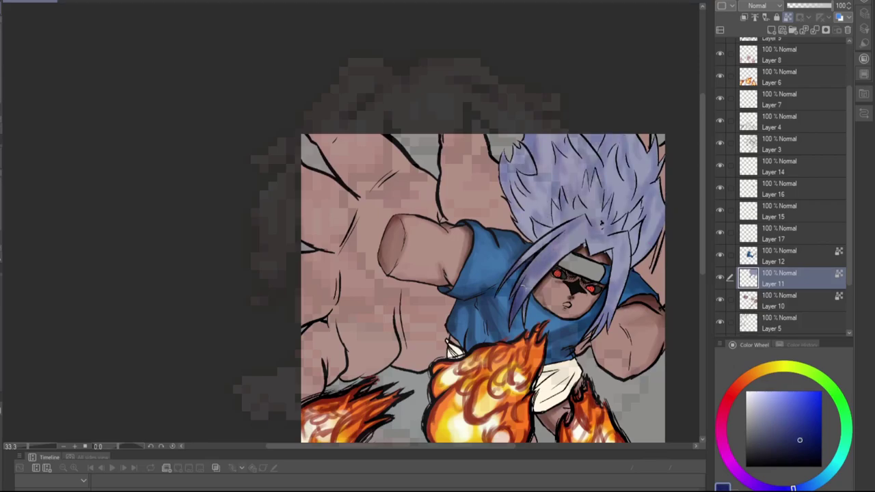
pyautogui.moveTo(562, 233); pyautogui.dragTo(593, 214)
pyautogui.moveTo(618, 235); pyautogui.dragTo(635, 257)
pyautogui.moveTo(585, 213); pyautogui.dragTo(623, 247)
pyautogui.moveTo(593, 301)
pyautogui.mouseDown()
pyautogui.moveTo(620, 336)
pyautogui.moveTo(620, 314)
pyautogui.mouseUp()
pyautogui.moveTo(528, 137); pyautogui.dragTo(503, 197)
pyautogui.moveTo(602, 135)
pyautogui.mouseDown()
pyautogui.moveTo(626, 140)
pyautogui.moveTo(657, 203)
pyautogui.moveTo(641, 260)
pyautogui.mouseUp()
pyautogui.moveTo(653, 171)
pyautogui.mouseDown()
pyautogui.moveTo(615, 198)
pyautogui.moveTo(599, 162)
pyautogui.moveTo(569, 146)
pyautogui.moveTo(547, 195)
pyautogui.mouseUp()
pyautogui.moveTo(517, 144)
pyautogui.mouseDown()
pyautogui.moveTo(540, 212)
pyautogui.moveTo(563, 201)
pyautogui.moveTo(611, 226)
pyautogui.mouseUp()
# Blend lighter lavender streaks into the upper hair spikes
pyautogui.scroll(-4, 604, 147)
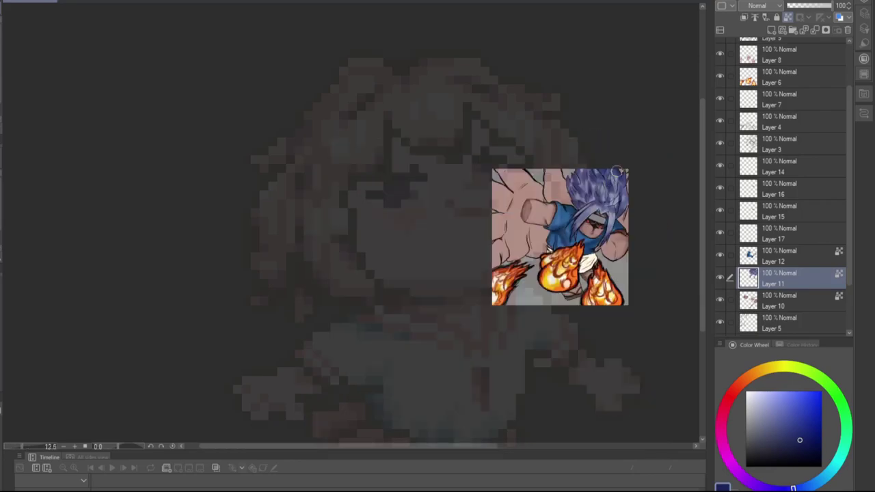
pyautogui.scroll(4, 493, 132)
pyautogui.moveTo(505, 93); pyautogui.dragTo(502, 126)
pyautogui.moveTo(523, 88)
pyautogui.mouseDown()
pyautogui.moveTo(519, 122)
pyautogui.moveTo(534, 149)
pyautogui.mouseUp()
pyautogui.moveTo(492, 123); pyautogui.dragTo(491, 146)
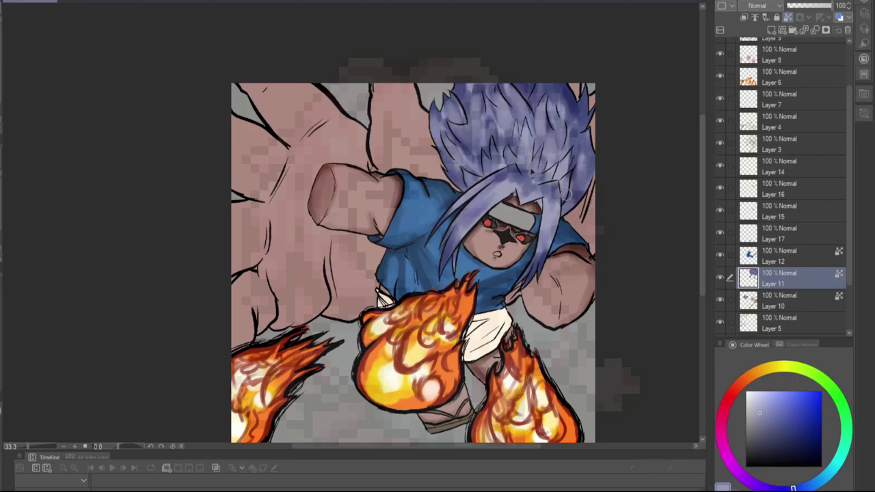
# Darken the top and outer edges of the hair with a near-black blue
pyautogui.scroll(-3, 577, 183)
pyautogui.scroll(3, 591, 139)
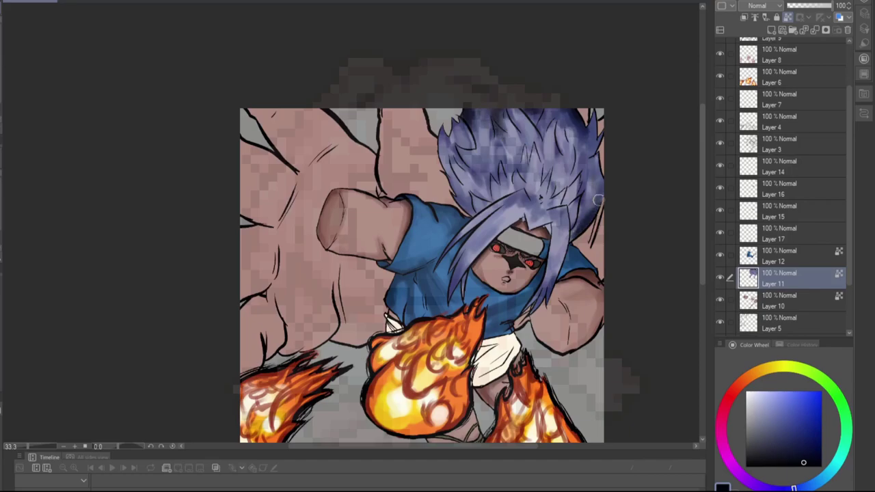
pyautogui.moveTo(595, 113); pyautogui.dragTo(605, 201)
pyautogui.moveTo(452, 130); pyautogui.dragTo(439, 202)
pyautogui.scroll(2, 478, 171)
pyautogui.scroll(-2, 337, 239)
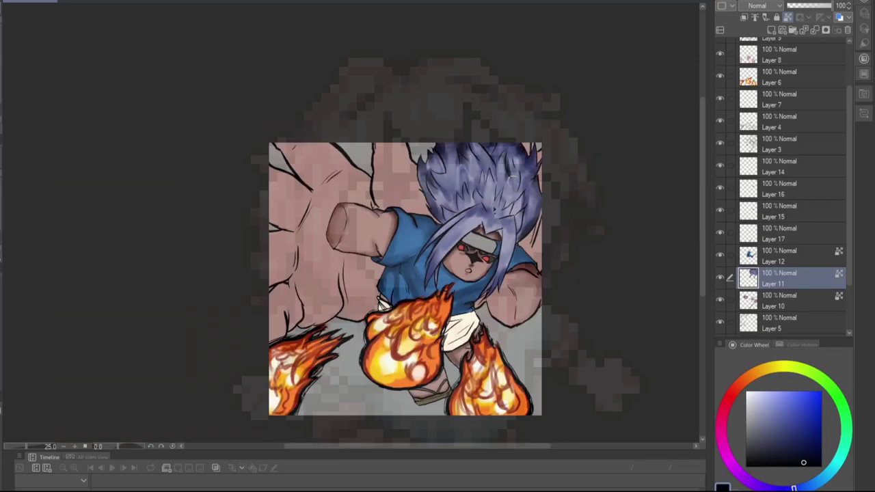
# Add deep blue shadows between the hair spikes and along the hair's side edge
pyautogui.scroll(-3, 496, 177)
pyautogui.scroll(5, 442, 173)
pyautogui.moveTo(442, 173); pyautogui.dragTo(438, 102)
pyautogui.scroll(-3, 451, 192)
pyautogui.scroll(3, 383, 171)
pyautogui.moveTo(321, 205); pyautogui.dragTo(326, 121)
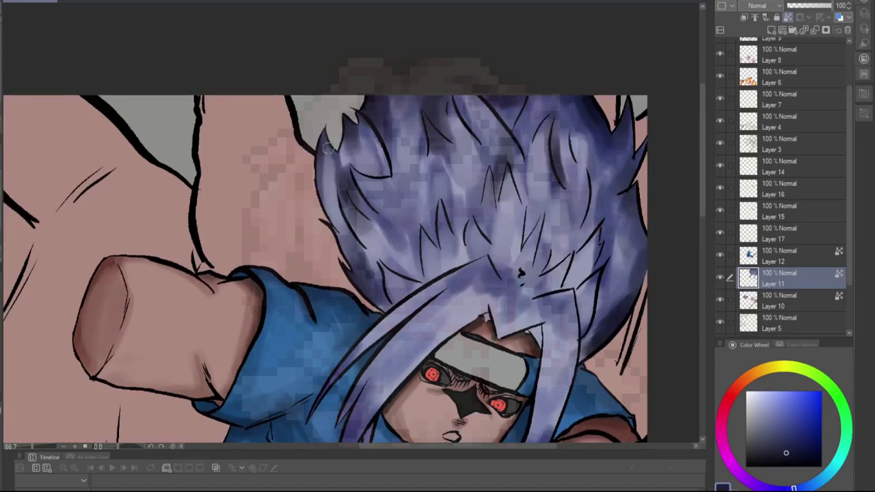
pyautogui.scroll(-3, 327, 121)
pyautogui.scroll(1, 303, 345)
pyautogui.scroll(-2, 805, 267)
# Lock the transparency of the giant hand's colour layer (Layer 13) and shade its palm and fingers in dark reddish brown
pyautogui.click(786, 280)
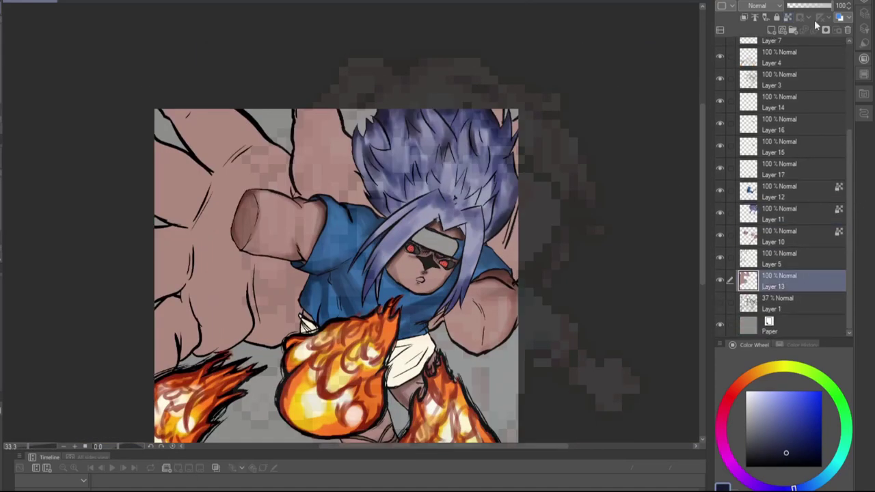
pyautogui.moveTo(273, 342)
pyautogui.mouseDown()
pyautogui.moveTo(242, 296)
pyautogui.moveTo(187, 350)
pyautogui.moveTo(169, 320)
pyautogui.moveTo(196, 215)
pyautogui.moveTo(167, 140)
pyautogui.moveTo(182, 122)
pyautogui.moveTo(288, 161)
pyautogui.moveTo(319, 123)
pyautogui.mouseUp()
pyautogui.scroll(2, 318, 123)
pyautogui.scroll(-4, 318, 123)
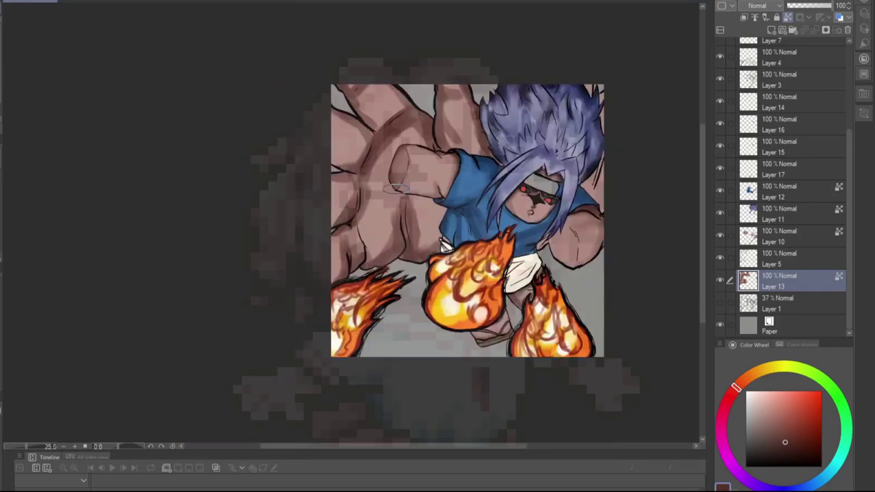
pyautogui.scroll(2, 474, 152)
pyautogui.scroll(-1, 537, 236)
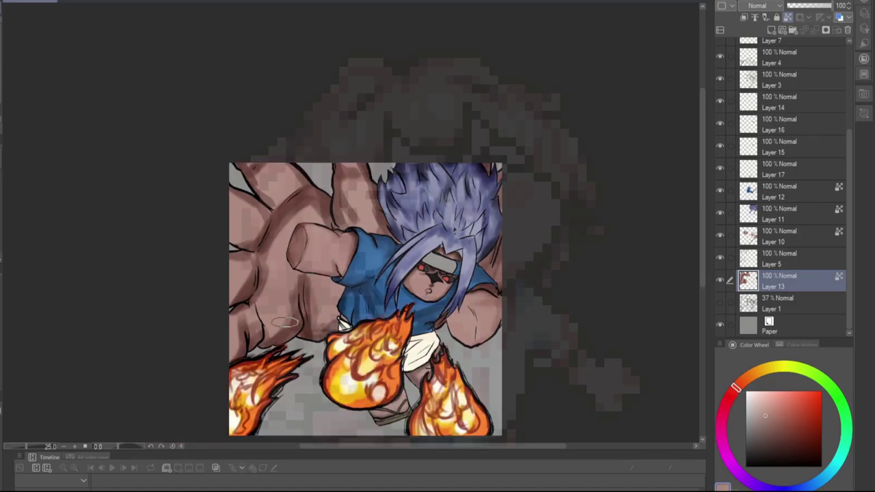
# Blend lighter skin tones into the giant hand's palm and fingers
pyautogui.moveTo(299, 324)
pyautogui.mouseDown()
pyautogui.moveTo(274, 308)
pyautogui.moveTo(266, 287)
pyautogui.moveTo(307, 211)
pyautogui.moveTo(321, 326)
pyautogui.moveTo(301, 215)
pyautogui.moveTo(362, 161)
pyautogui.moveTo(359, 205)
pyautogui.mouseUp()
pyautogui.scroll(1, 359, 206)
pyautogui.keyDown('alt'); pyautogui.click(256, 419); pyautogui.keyUp('alt')
pyautogui.keyDown('alt'); pyautogui.click(273, 255); pyautogui.keyUp('alt')
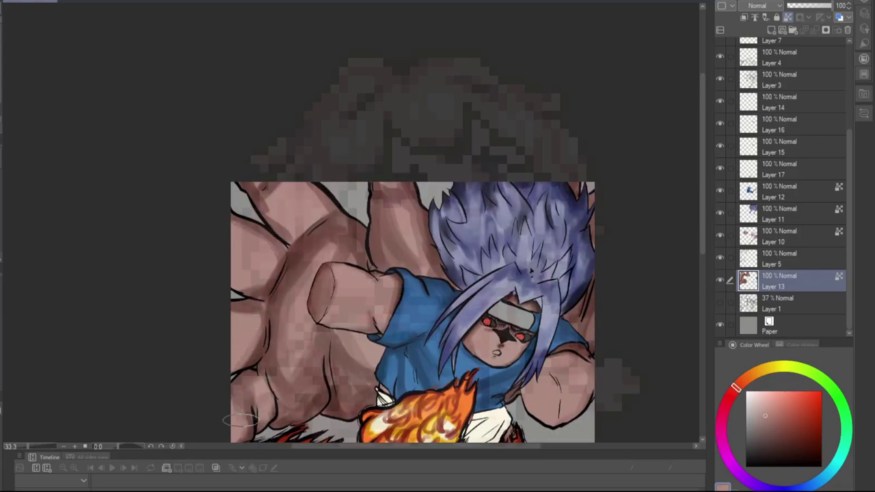
pyautogui.scroll(-1, 294, 335)
pyautogui.scroll(-2, 325, 245)
pyautogui.scroll(2, 311, 276)
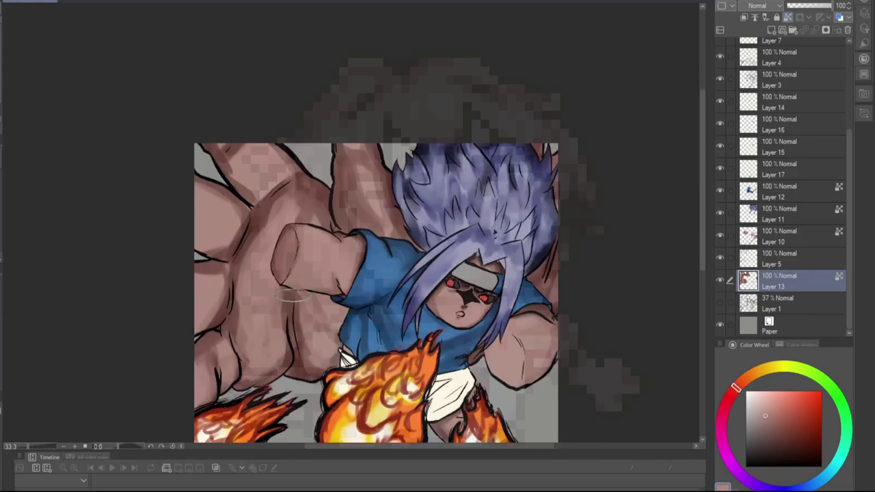
# Deepen the brown shadows on the giant hand, including the part behind the ninja's shoulder
pyautogui.scroll(-2, 342, 288)
pyautogui.scroll(2, 411, 311)
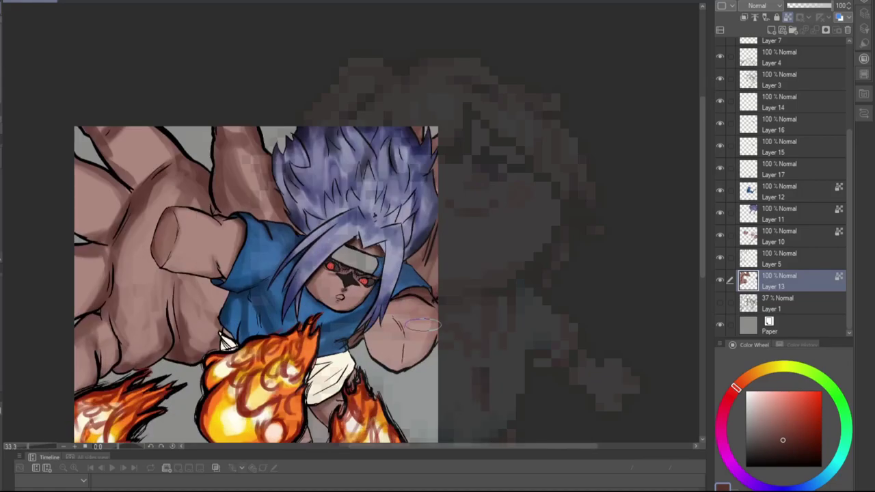
pyautogui.scroll(-1, 423, 325)
pyautogui.scroll(1, 431, 322)
pyautogui.scroll(1, 437, 317)
# Lock the transparency of Layer 14 and shade the cream waist cloth with beige
pyautogui.press('x')
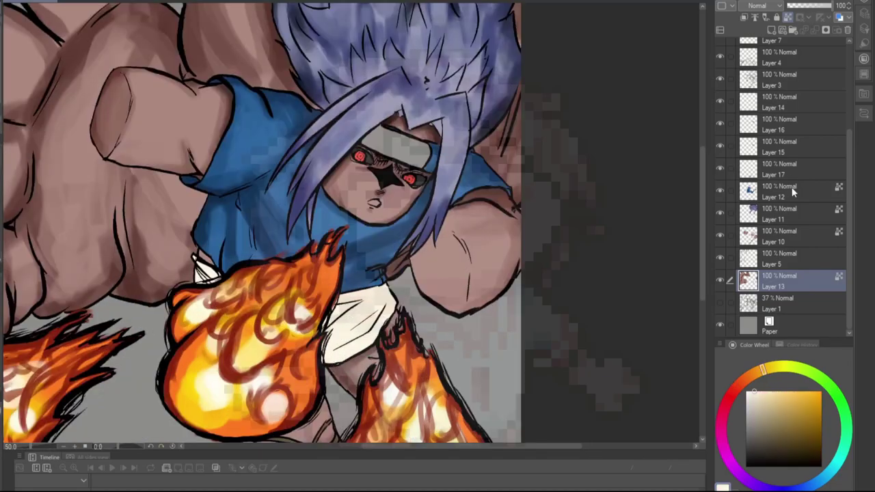
pyautogui.click(781, 107)
pyautogui.scroll(-2, 472, 282)
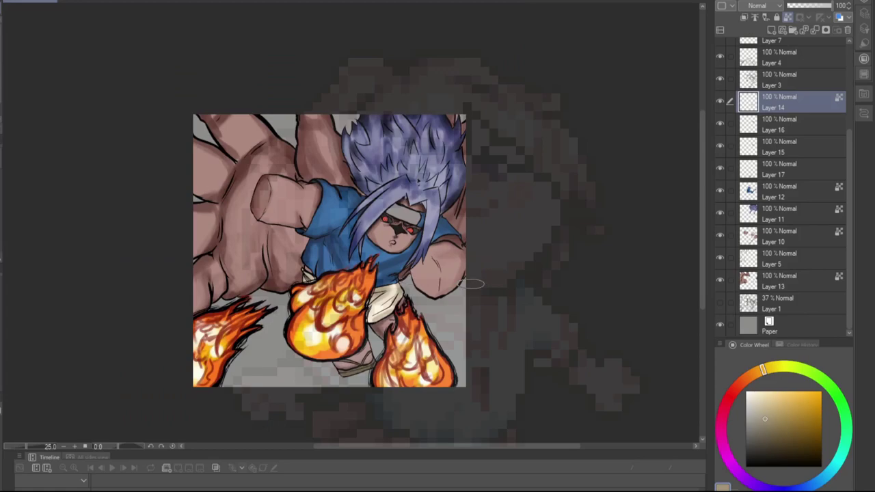
# Paint a soft orange halo around the three flames on Layer 7
pyautogui.scroll(3, 786, 178)
pyautogui.click(779, 155)
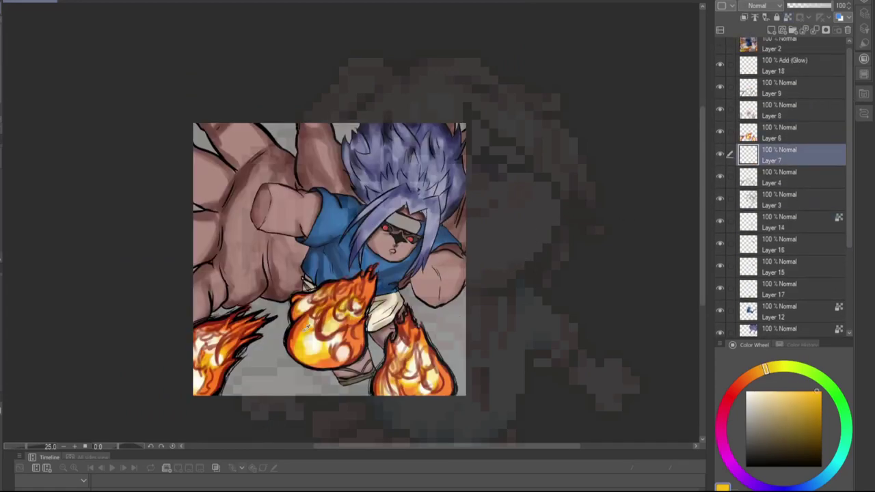
pyautogui.moveTo(383, 260)
pyautogui.mouseDown()
pyautogui.moveTo(355, 294)
pyautogui.moveTo(283, 328)
pyautogui.moveTo(199, 329)
pyautogui.mouseUp()
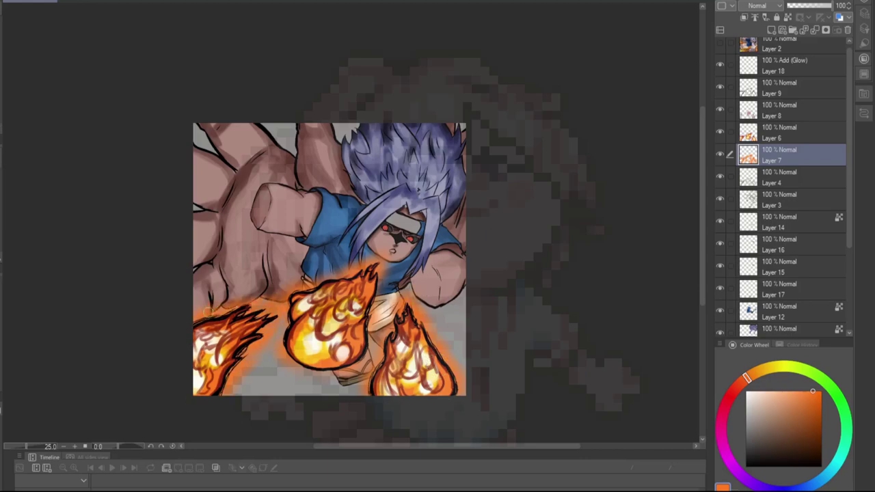
# Set Layer 7 to Add (Glow) blending and move it directly above Layer 18
pyautogui.click(756, 6)
pyautogui.click(759, 129)
pyautogui.moveTo(780, 155); pyautogui.dragTo(779, 58)
pyautogui.scroll(1, 400, 451)
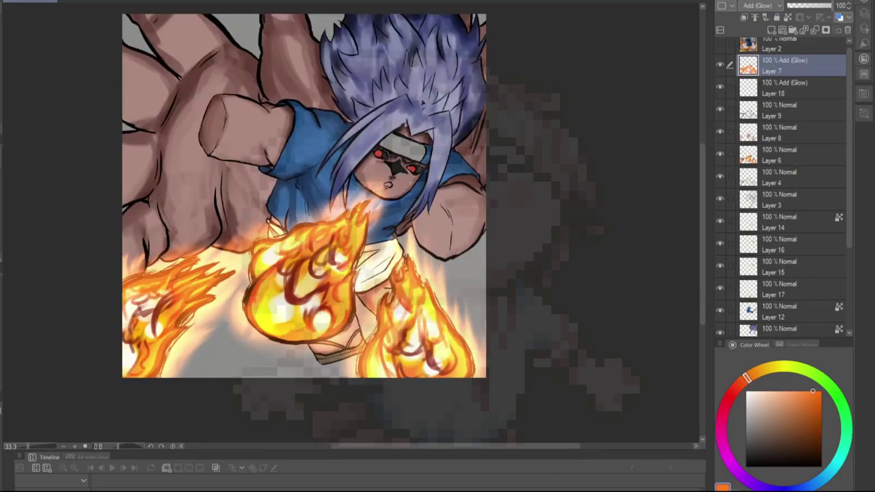
pyautogui.scroll(-4, 362, 211)
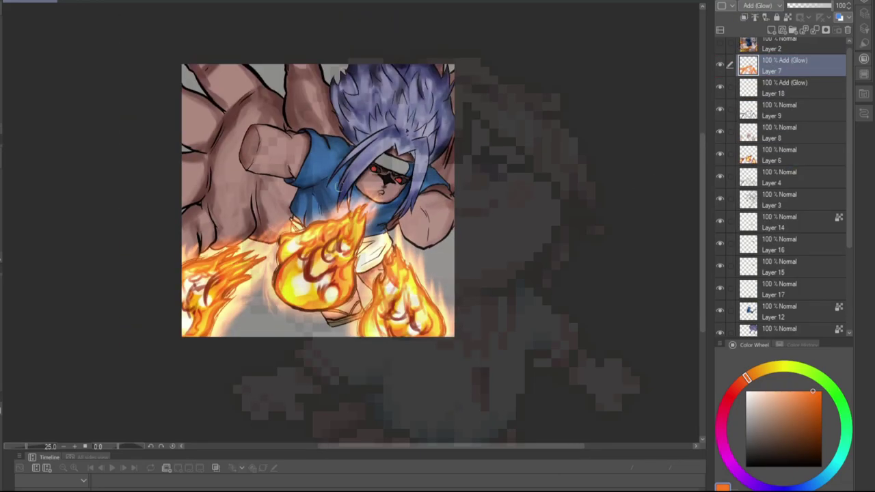
pyautogui.scroll(4, 375, 239)
pyautogui.scroll(-1, 395, 257)
pyautogui.scroll(-1, 396, 257)
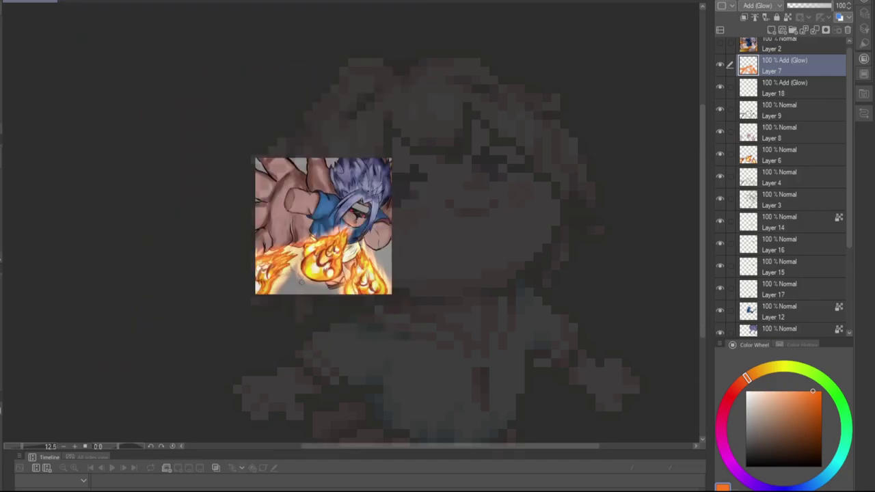
pyautogui.scroll(4, 396, 257)
pyautogui.scroll(-2, 396, 256)
pyautogui.scroll(2, 396, 256)
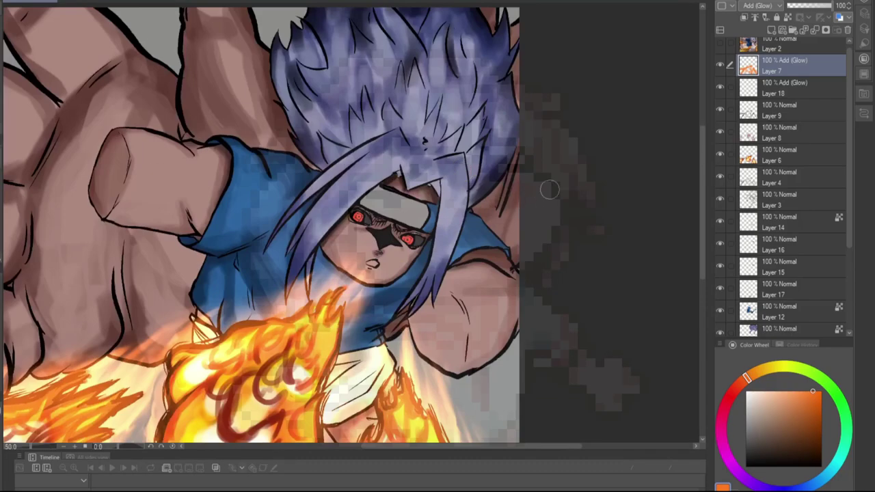
# Lower Layer 18's opacity to 46% and paint orange firelight on the giant palm and both of the ninja's arms
pyautogui.scroll(-1, 396, 256)
pyautogui.click(786, 87)
pyautogui.click(810, 6)
pyautogui.moveTo(232, 294)
pyautogui.mouseDown()
pyautogui.moveTo(213, 195)
pyautogui.moveTo(285, 179)
pyautogui.mouseUp()
pyautogui.moveTo(455, 301)
pyautogui.mouseDown()
pyautogui.moveTo(482, 263)
pyautogui.moveTo(506, 300)
pyautogui.moveTo(507, 256)
pyautogui.mouseUp()
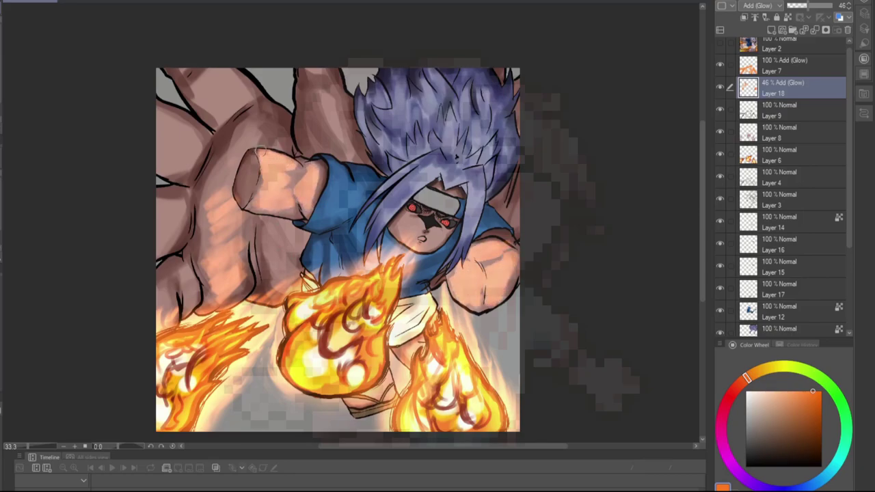
# Paint orange firelight on the folds and sleeve of the blue shirt
pyautogui.scroll(1, 261, 151)
pyautogui.moveTo(373, 253)
pyautogui.mouseDown()
pyautogui.moveTo(364, 283)
pyautogui.moveTo(337, 205)
pyautogui.moveTo(325, 295)
pyautogui.moveTo(331, 286)
pyautogui.moveTo(304, 255)
pyautogui.mouseUp()
pyautogui.scroll(2, 423, 207)
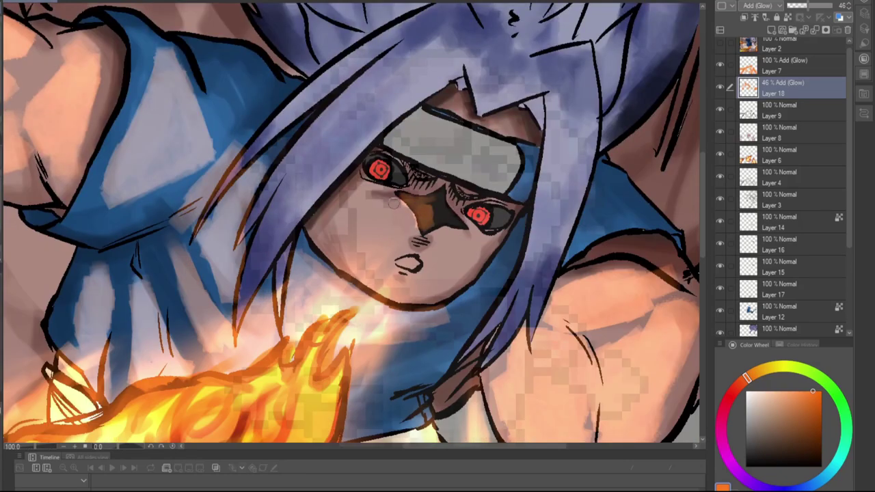
# Paint orange firelight across the ninja's cheeks, nose mark and chin
pyautogui.moveTo(393, 203)
pyautogui.mouseDown()
pyautogui.moveTo(467, 221)
pyautogui.moveTo(462, 274)
pyautogui.moveTo(367, 233)
pyautogui.moveTo(395, 216)
pyautogui.moveTo(459, 271)
pyautogui.moveTo(474, 224)
pyautogui.mouseUp()
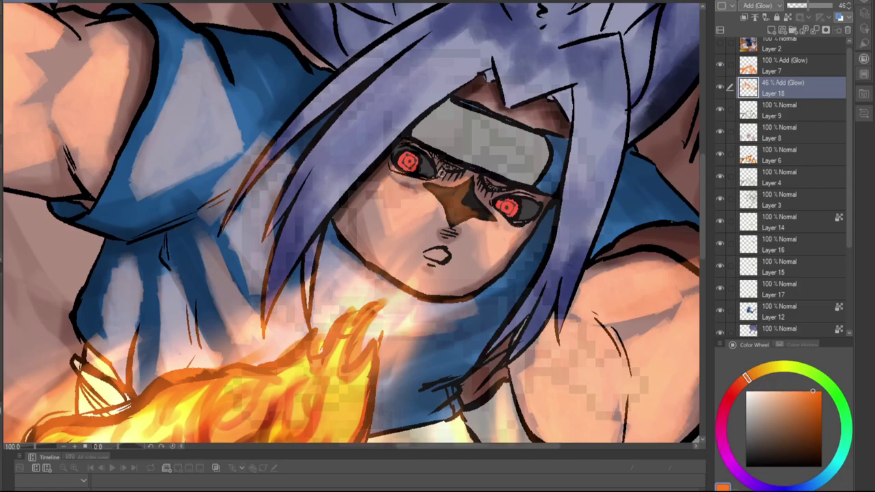
pyautogui.moveTo(430, 231); pyautogui.dragTo(433, 205)
pyautogui.moveTo(428, 256)
pyautogui.mouseDown()
pyautogui.moveTo(407, 228)
pyautogui.moveTo(433, 198)
pyautogui.mouseUp()
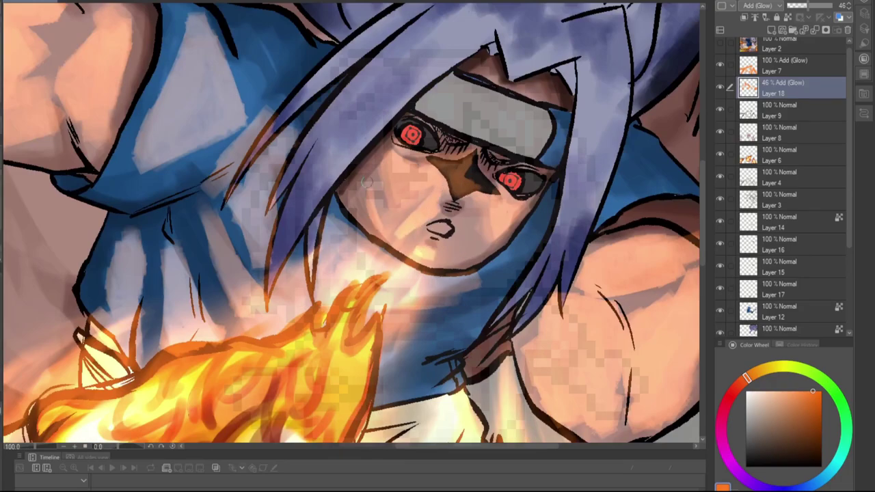
pyautogui.hotkey('ctrl', '-')
pyautogui.hotkey('ctrl', '-')
pyautogui.hotkey('ctrl', '-')
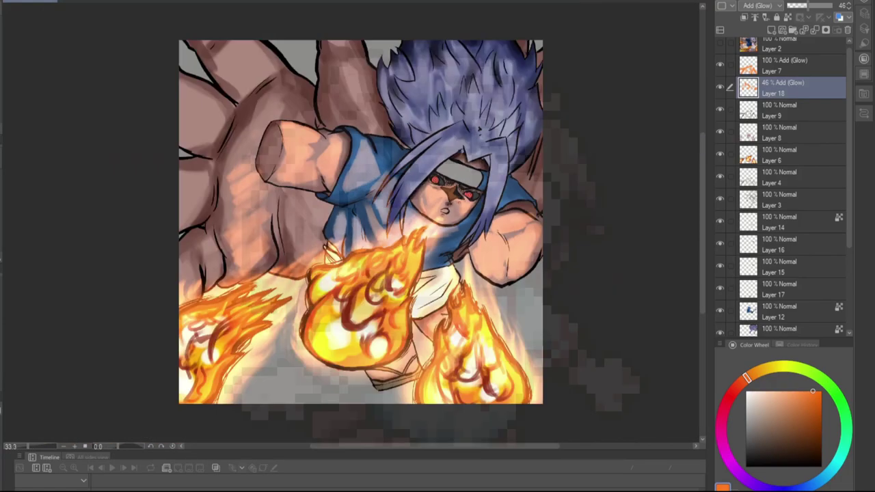
# Extend the orange firelight over the giant hand's thumb, fingers and remaining palm
pyautogui.moveTo(266, 266)
pyautogui.mouseDown()
pyautogui.moveTo(226, 219)
pyautogui.moveTo(184, 293)
pyautogui.mouseUp()
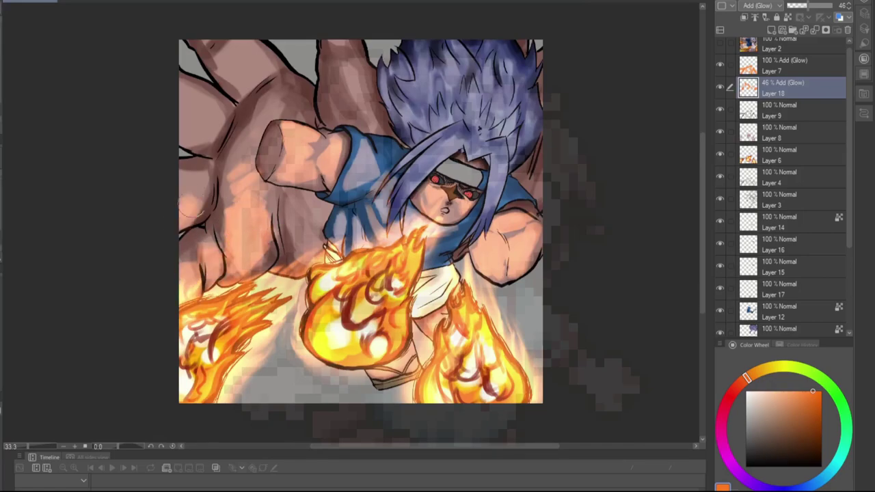
pyautogui.moveTo(184, 205)
pyautogui.mouseDown()
pyautogui.moveTo(231, 209)
pyautogui.moveTo(239, 116)
pyautogui.mouseUp()
pyautogui.moveTo(198, 96); pyautogui.dragTo(301, 233)
pyautogui.hotkey('ctrl', '-')
pyautogui.hotkey('ctrl', '-')
pyautogui.hotkey('ctrl', '-')
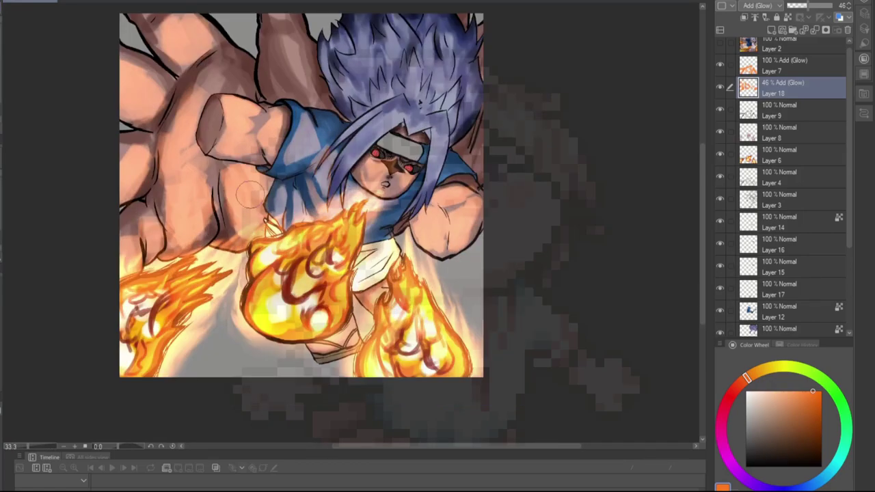
# Tint the long front hair strands on both sides of the face with orange firelight
pyautogui.hotkey('ctrl', '+')
pyautogui.hotkey('ctrl', '+')
pyautogui.hotkey('ctrl', '+')
pyautogui.hotkey('ctrl', '+')
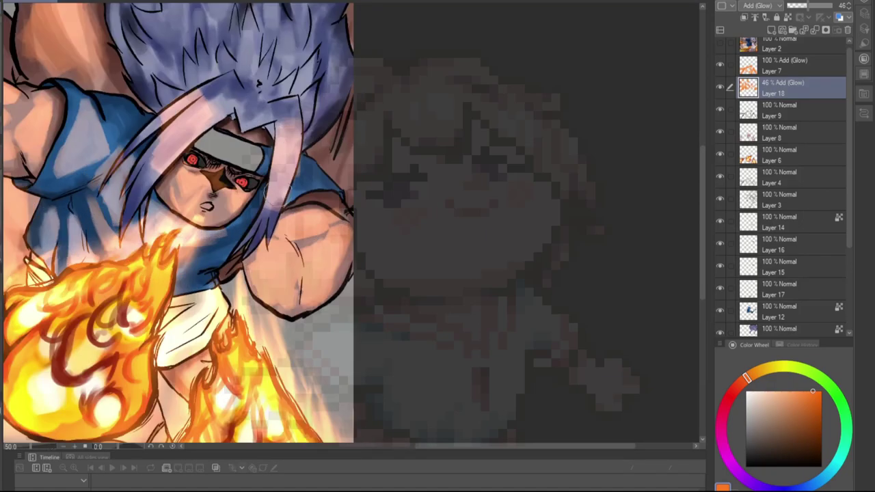
pyautogui.moveTo(287, 184); pyautogui.dragTo(266, 225)
pyautogui.moveTo(157, 120); pyautogui.dragTo(143, 167)
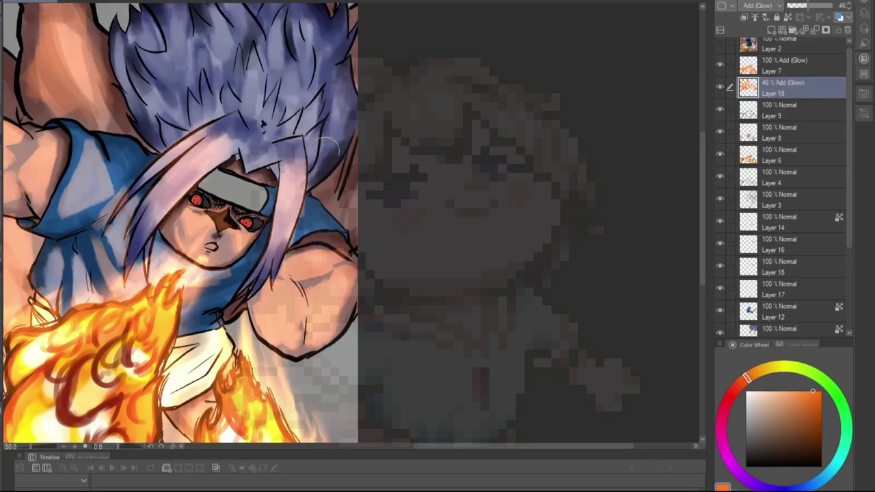
pyautogui.hotkey('ctrl', '-')
pyautogui.hotkey('ctrl', '-')
pyautogui.hotkey('ctrl', '+')
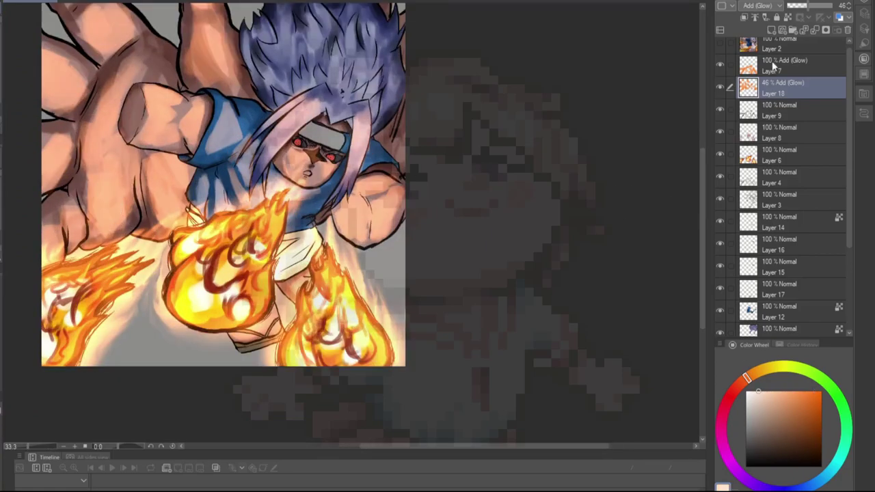
# Paint bright yellow-orange glow highlights on the giant hand's palm and fingers on Layer 7
pyautogui.click(786, 65)
pyautogui.moveTo(110, 219); pyautogui.dragTo(113, 160)
pyautogui.moveTo(117, 171); pyautogui.dragTo(120, 79)
pyautogui.moveTo(164, 212); pyautogui.dragTo(161, 161)
pyautogui.moveTo(58, 184); pyautogui.dragTo(58, 140)
pyautogui.moveTo(58, 110); pyautogui.dragTo(51, 62)
pyautogui.moveTo(126, 48); pyautogui.dragTo(103, 10)
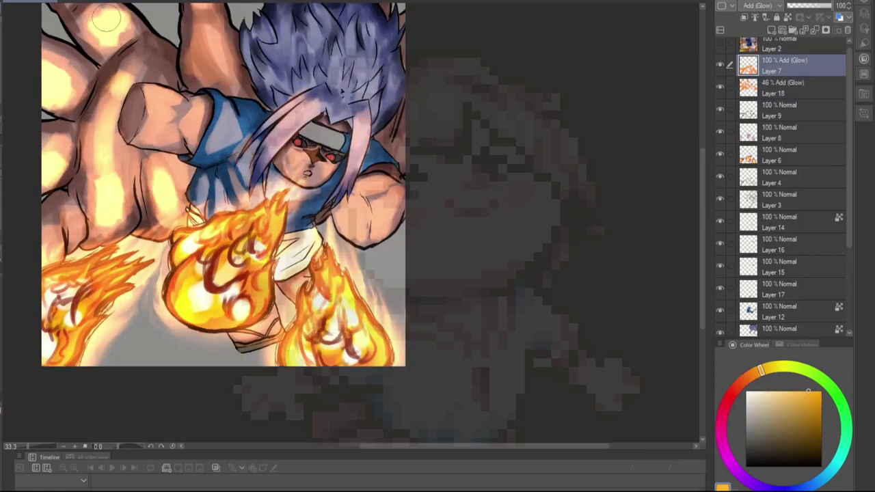
pyautogui.moveTo(215, 78); pyautogui.dragTo(205, 27)
# Add more yellow-orange glow to the giant palm and light up the ninja's rear arm beside the flames
pyautogui.hotkey('ctrl', '-')
pyautogui.moveTo(130, 147); pyautogui.dragTo(126, 120)
pyautogui.moveTo(103, 216); pyautogui.dragTo(92, 164)
pyautogui.moveTo(130, 143); pyautogui.dragTo(123, 100)
pyautogui.hotkey('ctrl', '+')
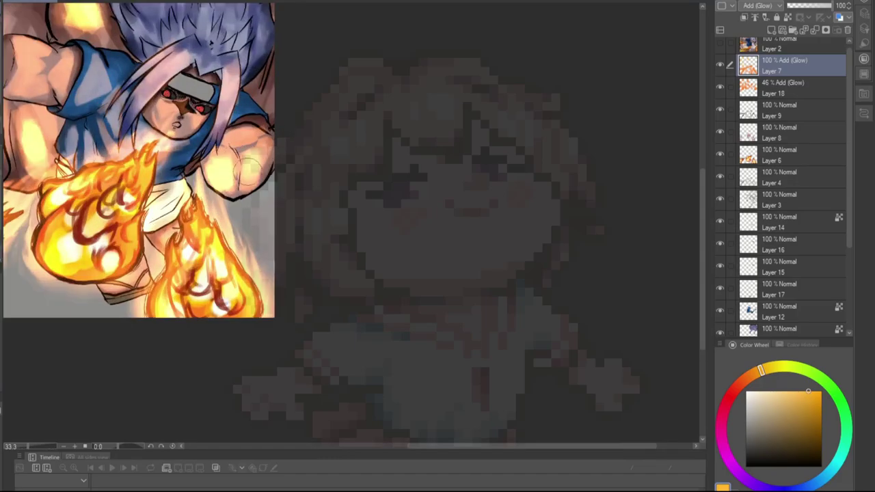
pyautogui.hotkey('ctrl', '+')
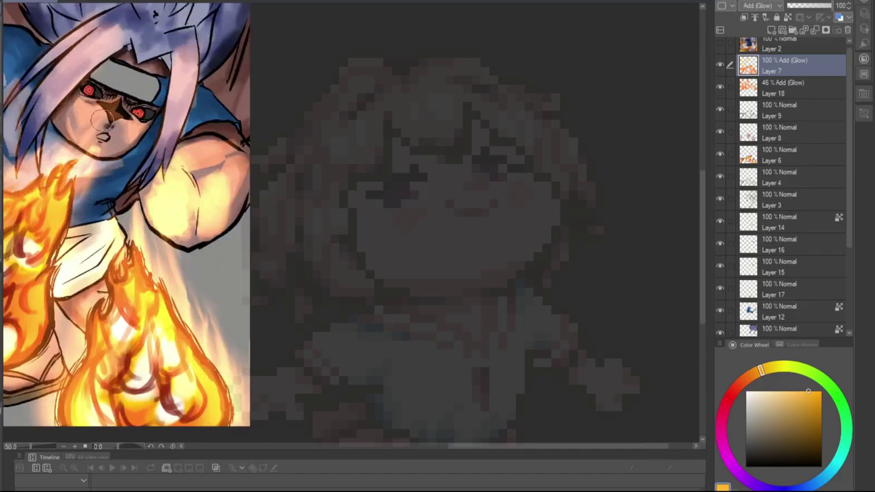
# Paint yellow-orange glow highlights on the cheeks, the outstretched arm and the shirt sleeve
pyautogui.moveTo(136, 164); pyautogui.dragTo(141, 136)
pyautogui.moveTo(205, 188); pyautogui.dragTo(186, 140)
pyautogui.hotkey('ctrl', '-')
pyautogui.hotkey('ctrl', '+')
pyautogui.hotkey('ctrl', '-')
pyautogui.hotkey('ctrl', '+')
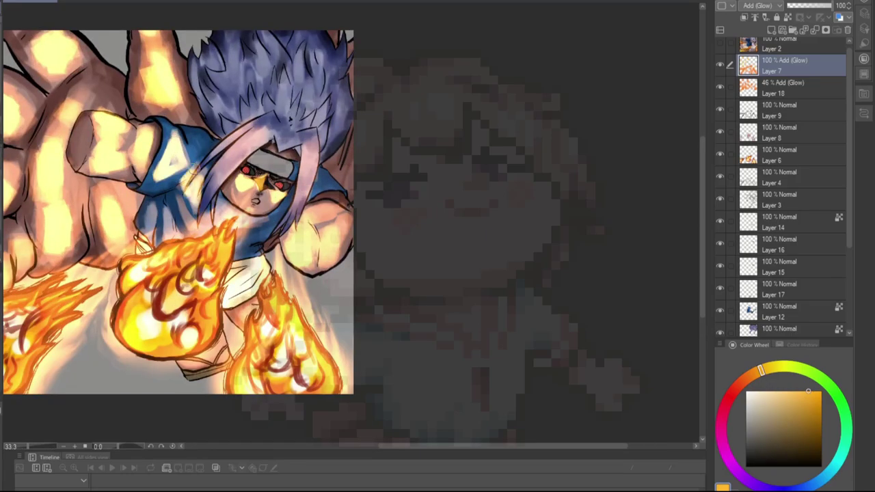
# Brighten the shirt's chest, folds and sleeve with yellow-orange glow strokes
pyautogui.moveTo(259, 205); pyautogui.dragTo(240, 222)
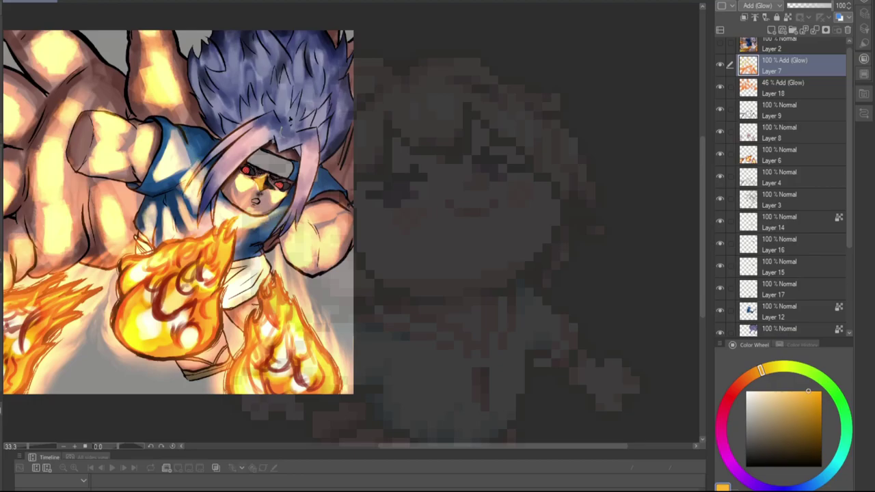
pyautogui.moveTo(294, 212); pyautogui.dragTo(263, 229)
pyautogui.hotkey('ctrl', '-')
pyautogui.hotkey('ctrl', '+')
pyautogui.moveTo(142, 291)
pyautogui.mouseDown()
pyautogui.moveTo(141, 236)
pyautogui.moveTo(159, 133)
pyautogui.mouseUp()
pyautogui.moveTo(183, 145); pyautogui.dragTo(216, 129)
# Clean up the upper edges of the yellow glow beneath the eyes and beside the nose mark
pyautogui.hotkey('ctrl', '-')
pyautogui.hotkey('ctrl', '+')
pyautogui.hotkey('ctrl', '-')
pyautogui.hotkey('ctrl', '-')
pyautogui.hotkey('ctrl', '+')
pyautogui.hotkey('ctrl', '+')
pyautogui.hotkey('ctrl', '+')
pyautogui.hotkey('ctrl', '+')
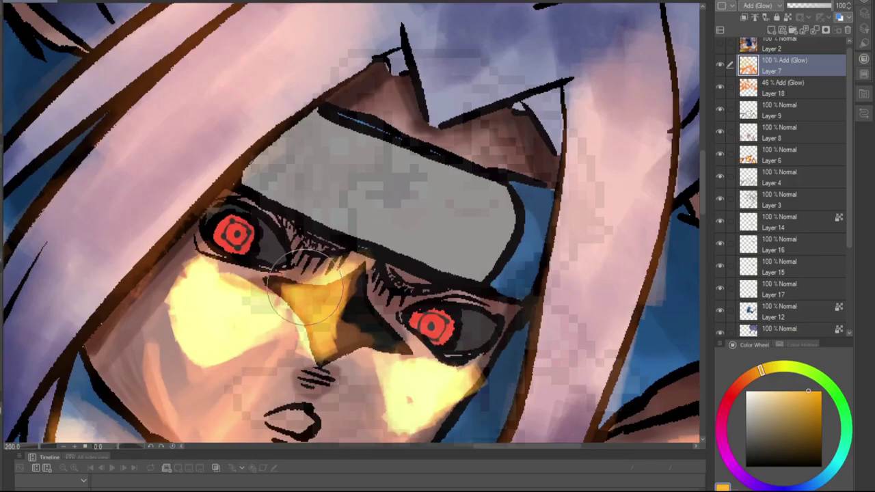
pyautogui.moveTo(192, 277); pyautogui.dragTo(226, 267)
# Apply a Gaussian blur with a strength of about 50 to the orange firelight on Layer 18
pyautogui.hotkey('alt', '[')
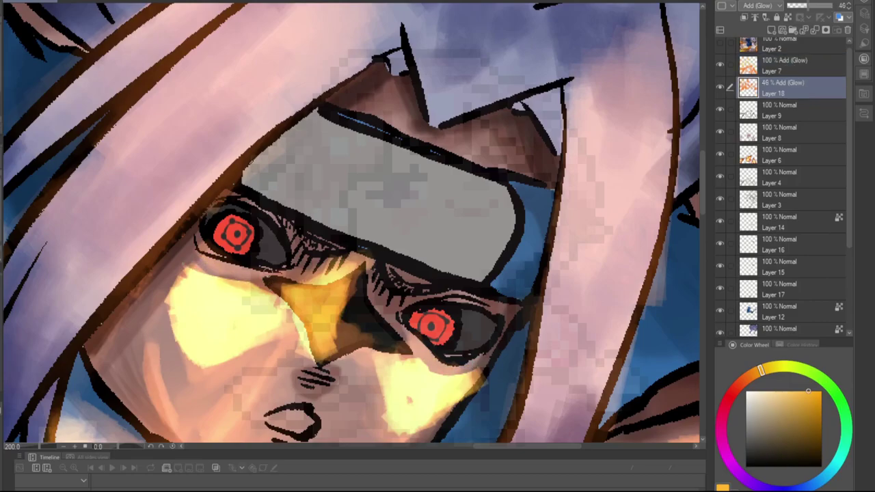
pyautogui.hotkey('ctrl', '-')
pyautogui.hotkey('ctrl', '-')
pyautogui.hotkey('ctrl', '-')
pyautogui.hotkey('ctrl', '-')
pyautogui.hotkey('ctrl', '-')
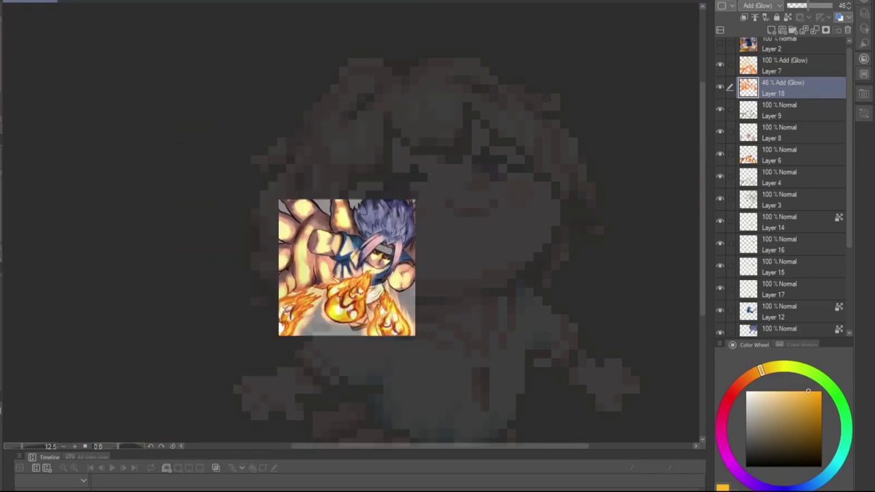
pyautogui.hotkey('ctrl', '+')
pyautogui.hotkey('ctrl', '+')
pyautogui.hotkey('ctrl', '+')
pyautogui.hotkey('ctrl', '+')
pyautogui.hotkey('ctrl', '+')
pyautogui.hotkey('ctrl', '+')
pyautogui.hotkey('ctrl', '-')
pyautogui.hotkey('ctrl', '-')
pyautogui.hotkey('ctrl', '-')
pyautogui.hotkey('ctrl', '-')
pyautogui.hotkey('ctrl', '-')
pyautogui.hotkey('ctrl', '+')
pyautogui.hotkey('ctrl', 'shift', 'g')
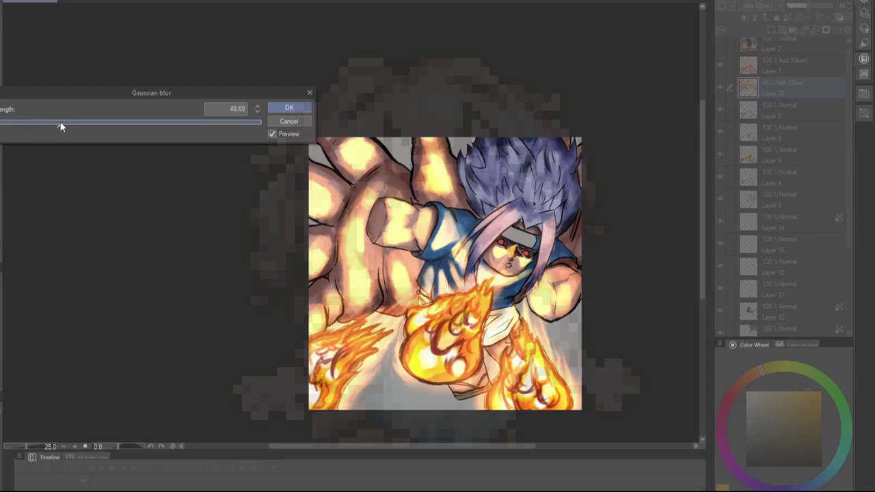
pyautogui.click(289, 108)
# Apply a Gaussian blur to the yellow glow highlights on Layer 7
pyautogui.hotkey('alt', ']')
pyautogui.hotkey('ctrl', 'shift', 'g')
pyautogui.moveTo(100, 126); pyautogui.dragTo(58, 129)
pyautogui.click(289, 108)
# Add a new layer just above the paper and paint the background near-black
pyautogui.hotkey('ctrl', '-')
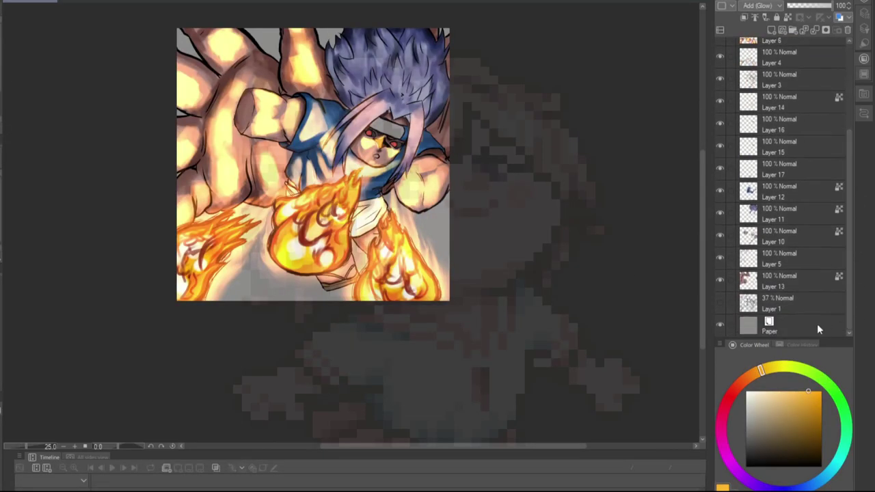
pyautogui.click(771, 30)
pyautogui.click(761, 454)
pyautogui.moveTo(282, 260); pyautogui.dragTo(427, 256)
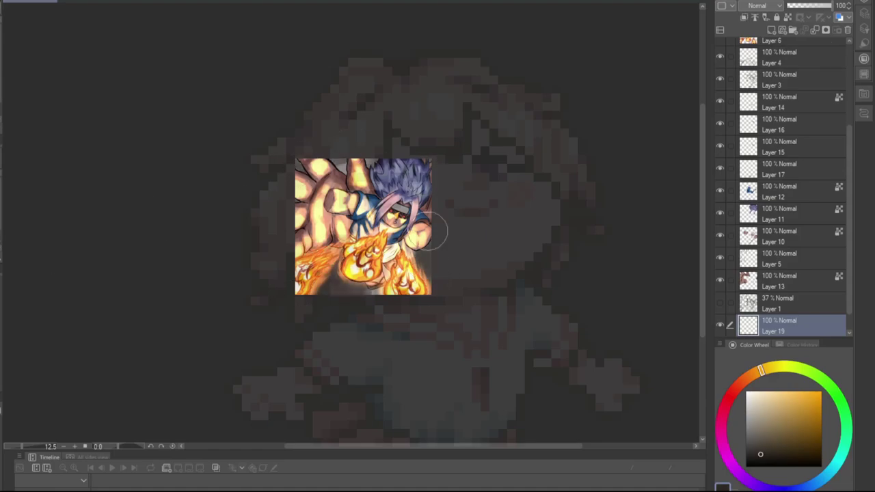
# Paint muted purple into the dark background between the fingers and around the flames
pyautogui.keyDown('alt'); pyautogui.click(533, 297); pyautogui.keyUp('alt')
pyautogui.moveTo(331, 163); pyautogui.dragTo(390, 202)
pyautogui.moveTo(332, 284); pyautogui.dragTo(358, 253)
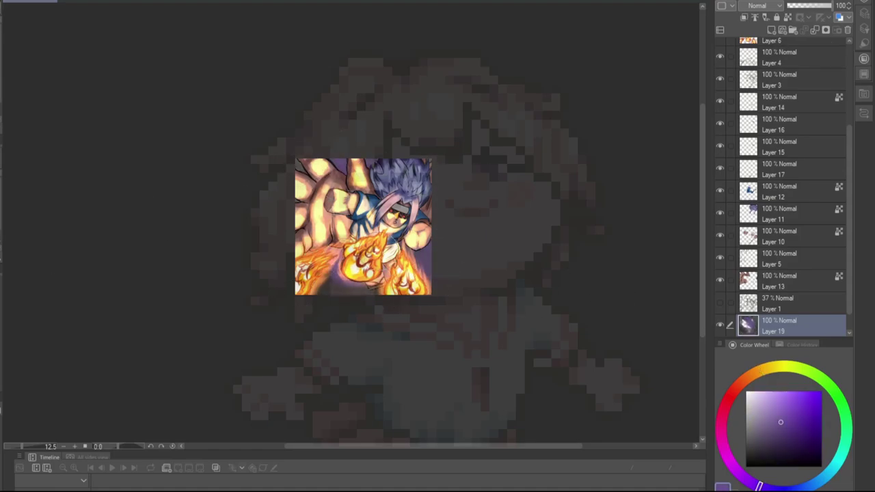
# Darken the outer edges of the purple background with black
pyautogui.scroll(3, 424, 246)
pyautogui.keyDown('alt'); pyautogui.click(424, 246); pyautogui.keyUp('alt')
pyautogui.scroll(-1, 403, 244)
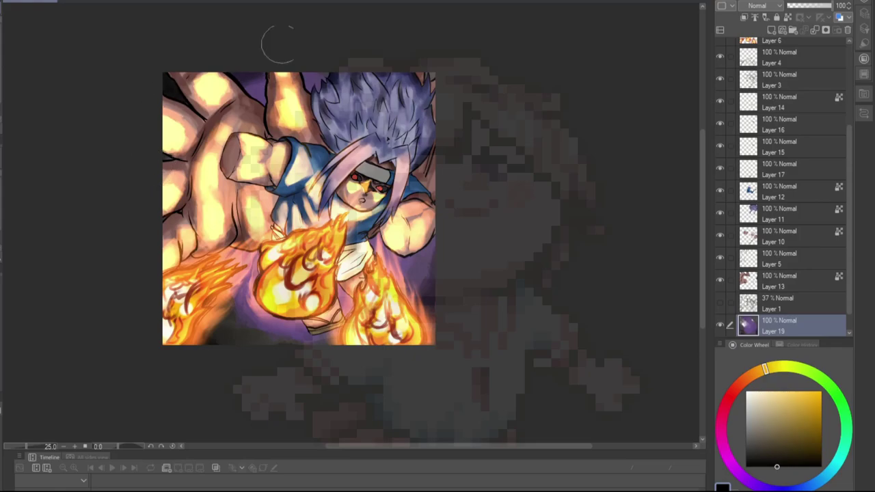
pyautogui.moveTo(449, 270); pyautogui.dragTo(418, 307)
pyautogui.scroll(1, 449, 226)
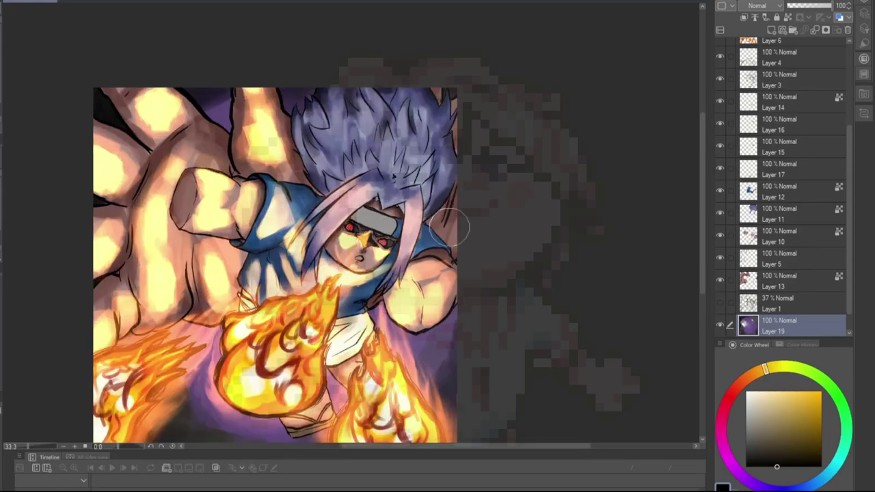
pyautogui.scroll(-3, 404, 222)
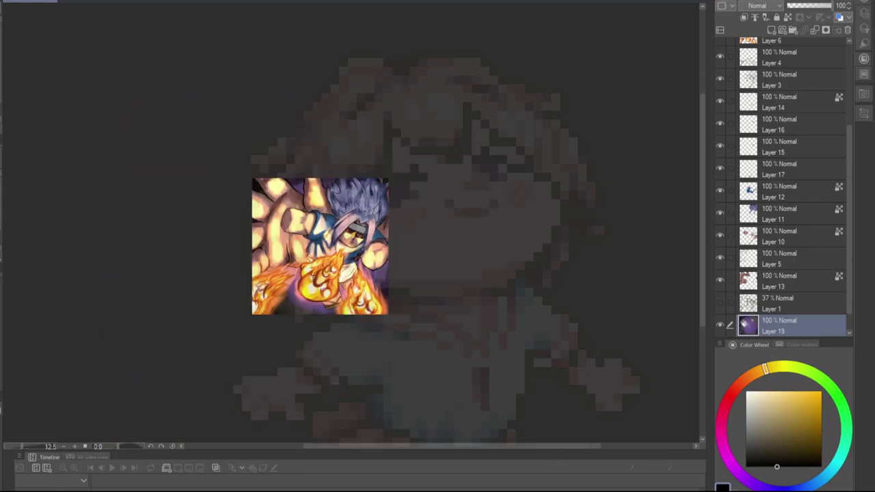